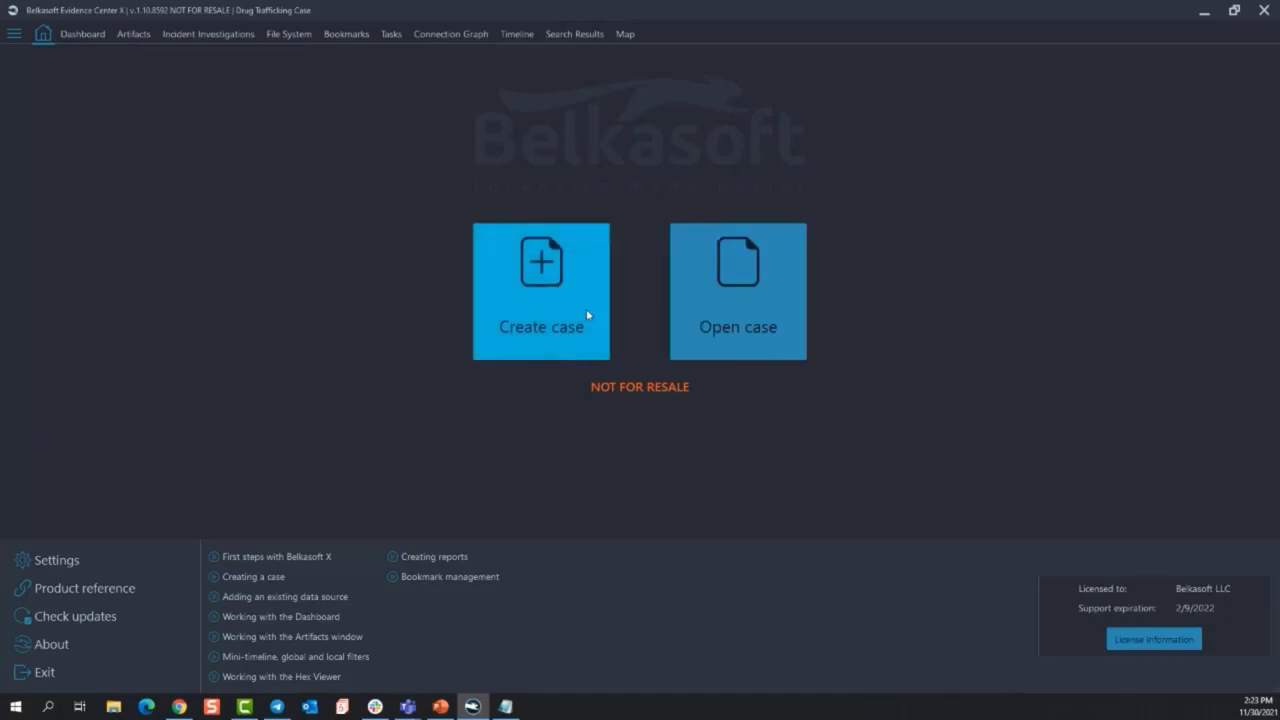
Look over the fields for creating a new case, and leave the form without creating one
left_click(534, 310)
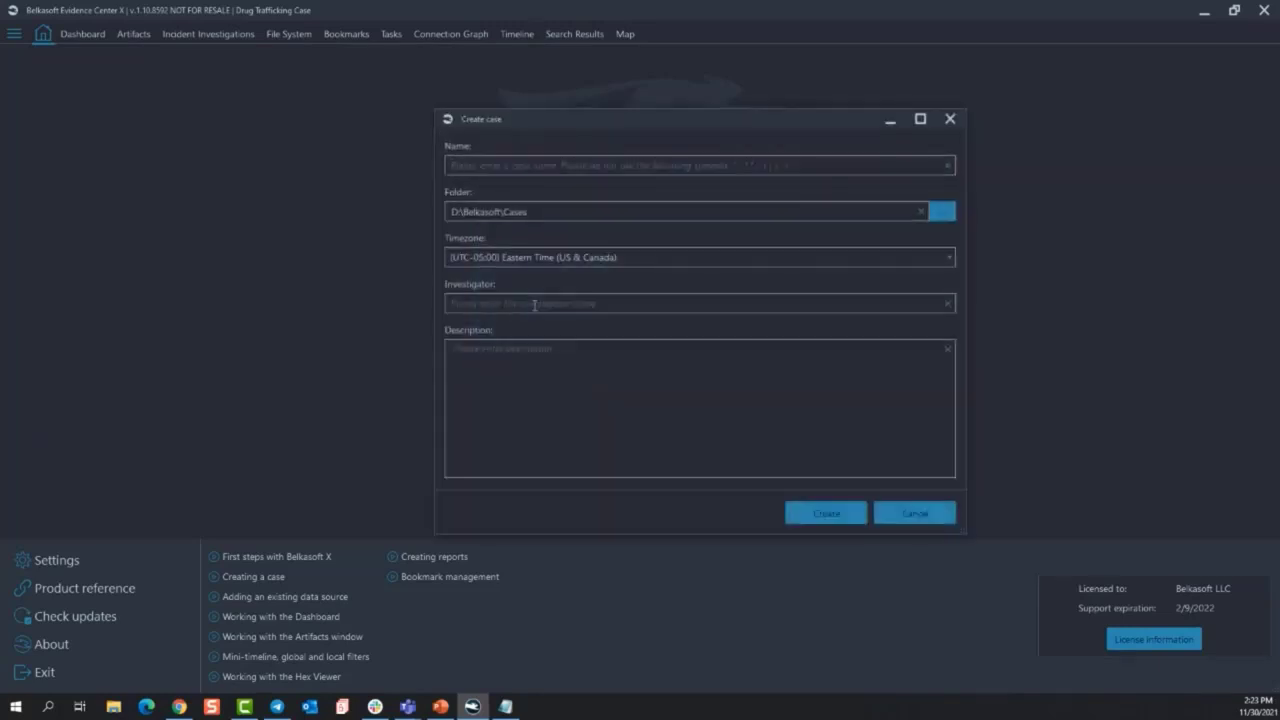
left_click(594, 162)
left_click(906, 514)
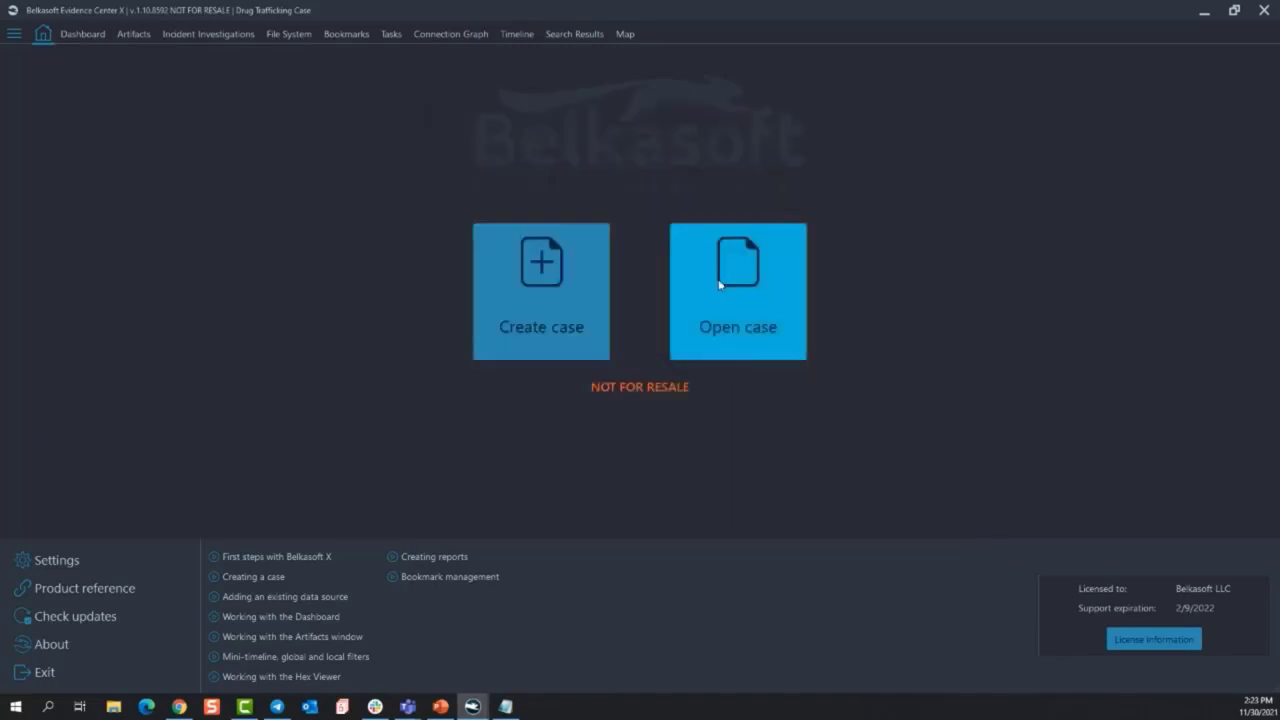
Browse the recent cases available for opening, and close the list without opening one
left_click(740, 273)
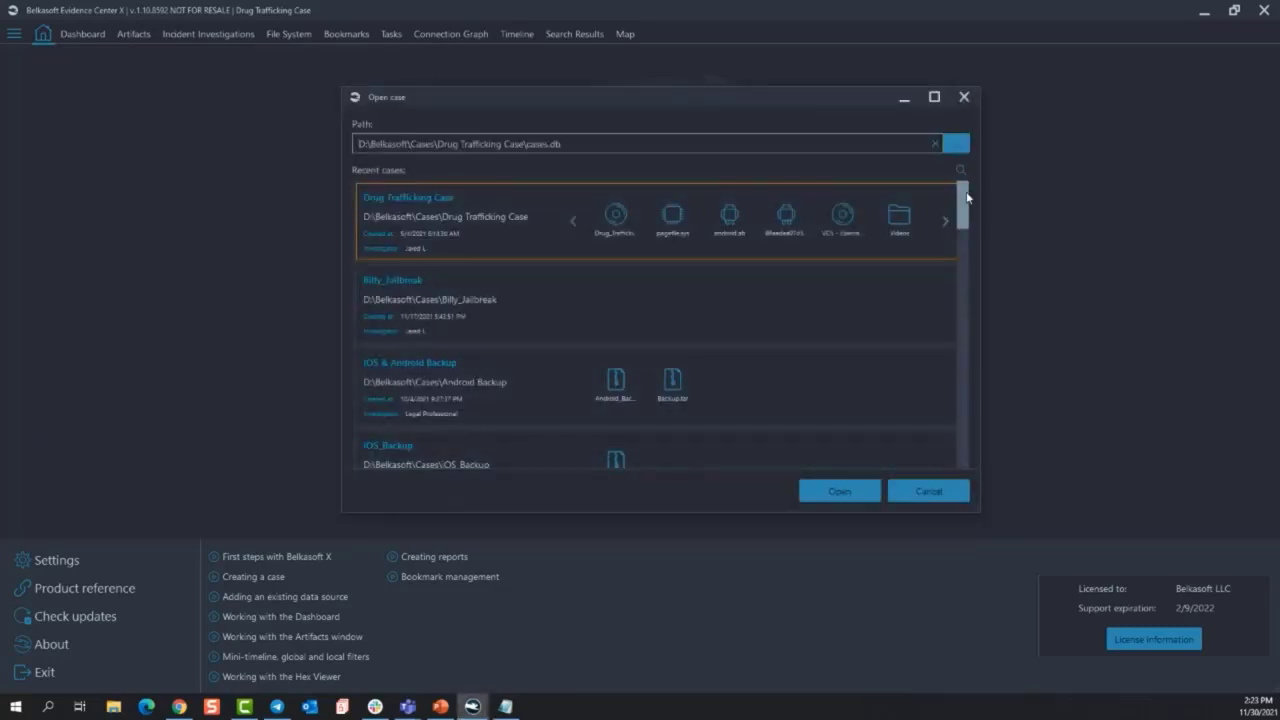
left_click_drag(965, 199, 967, 157)
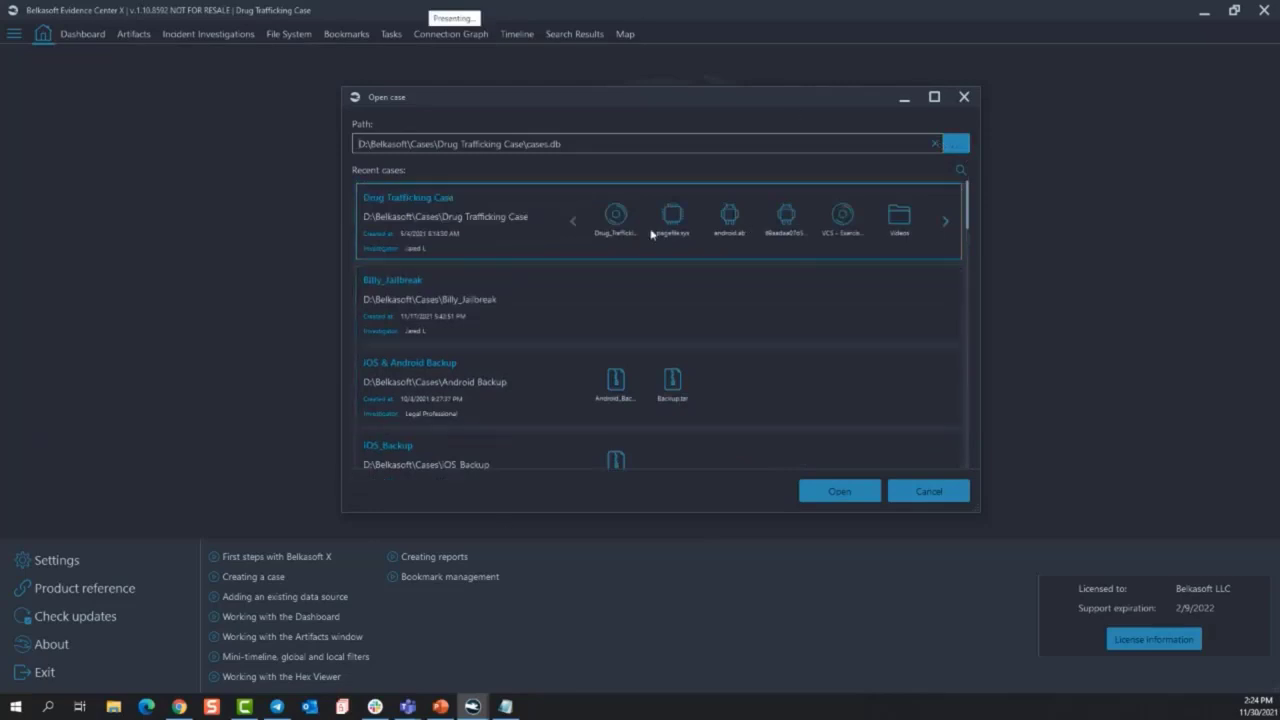
mouse_move(967, 202)
left_mouse_down()
mouse_move(960, 465)
mouse_move(962, 192)
left_mouse_up()
left_click(965, 98)
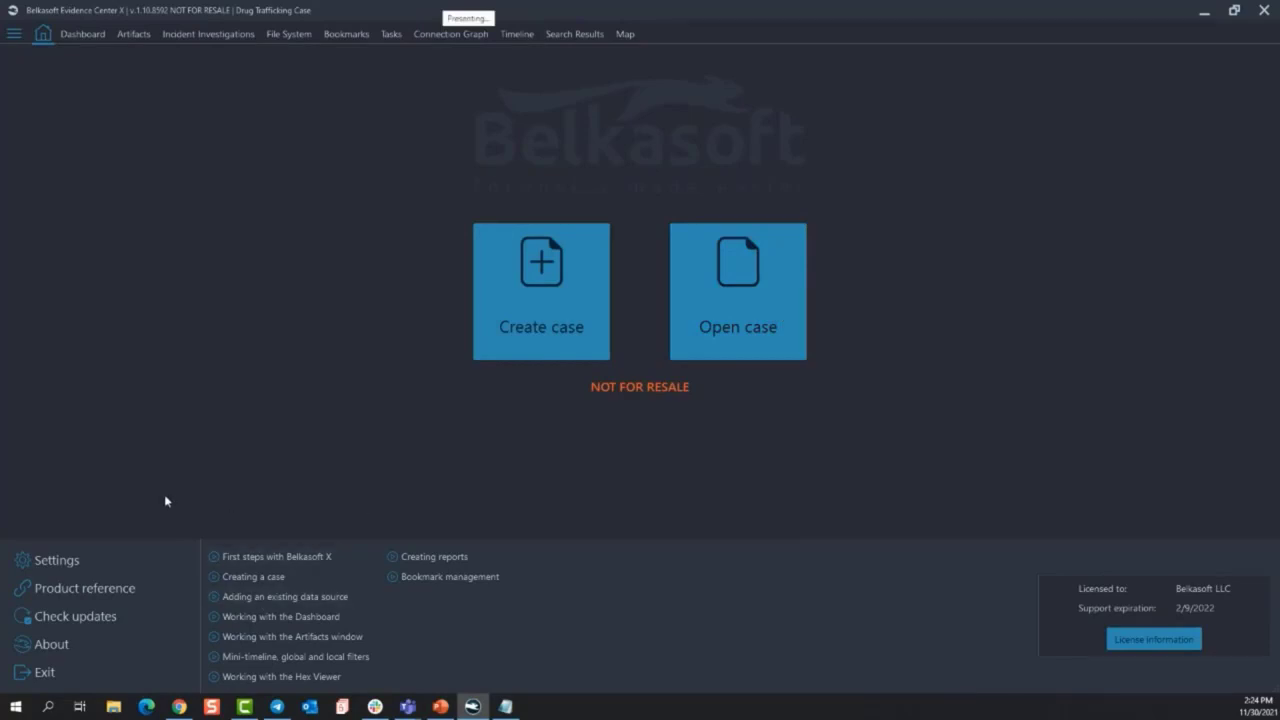
Set the memory cache size for indexing to 24 GB in the application's general settings
left_click(104, 562)
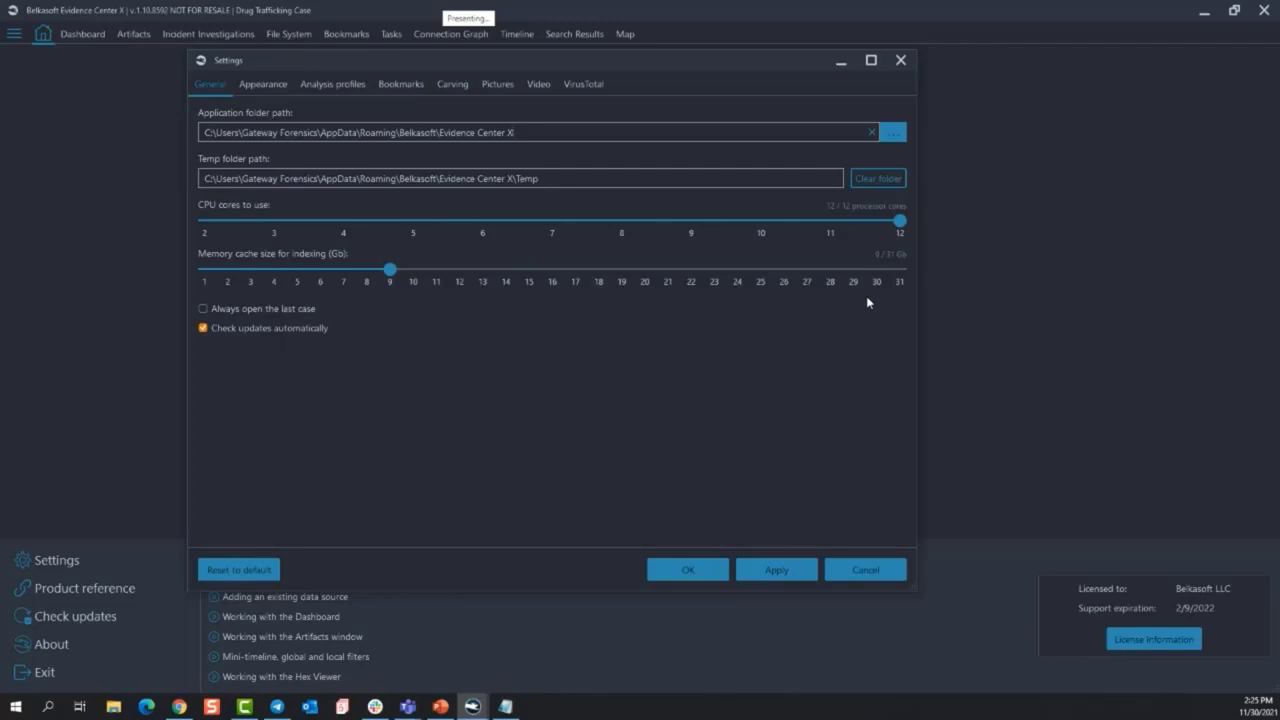
left_click_drag(390, 270, 738, 270)
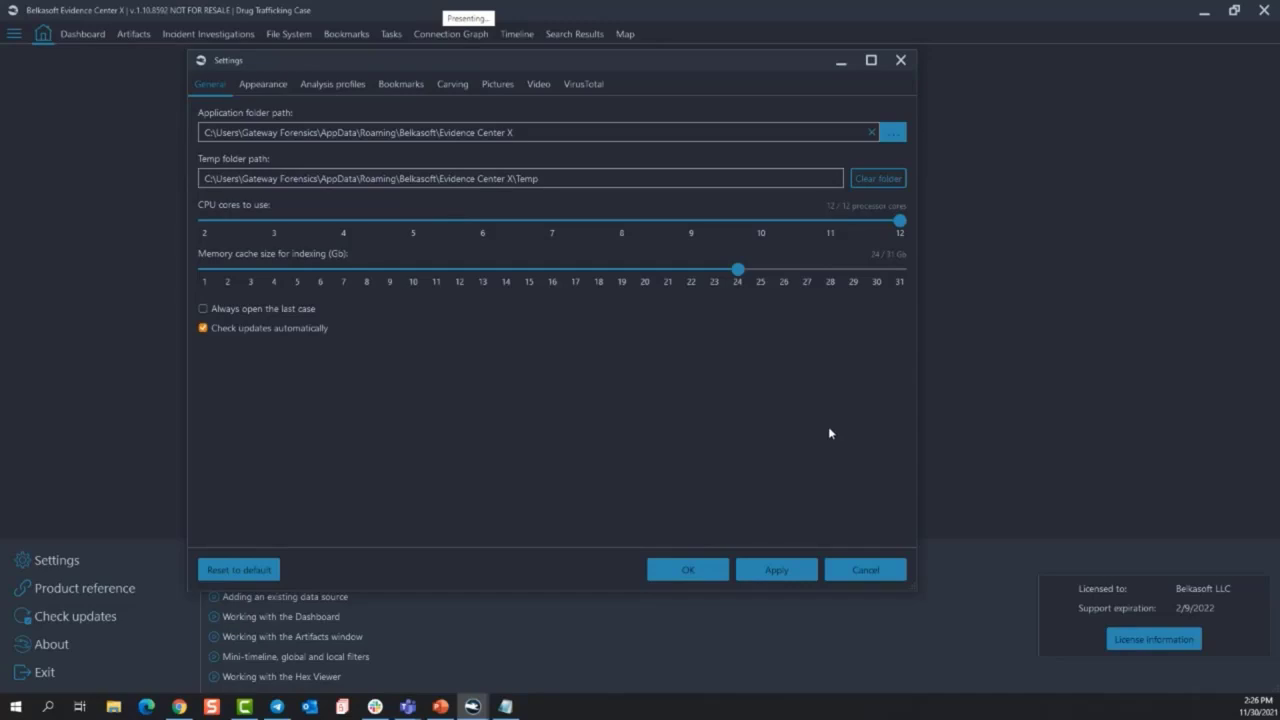
Examine the available language, theme and time format options in the appearance settings without changing them
left_click(262, 86)
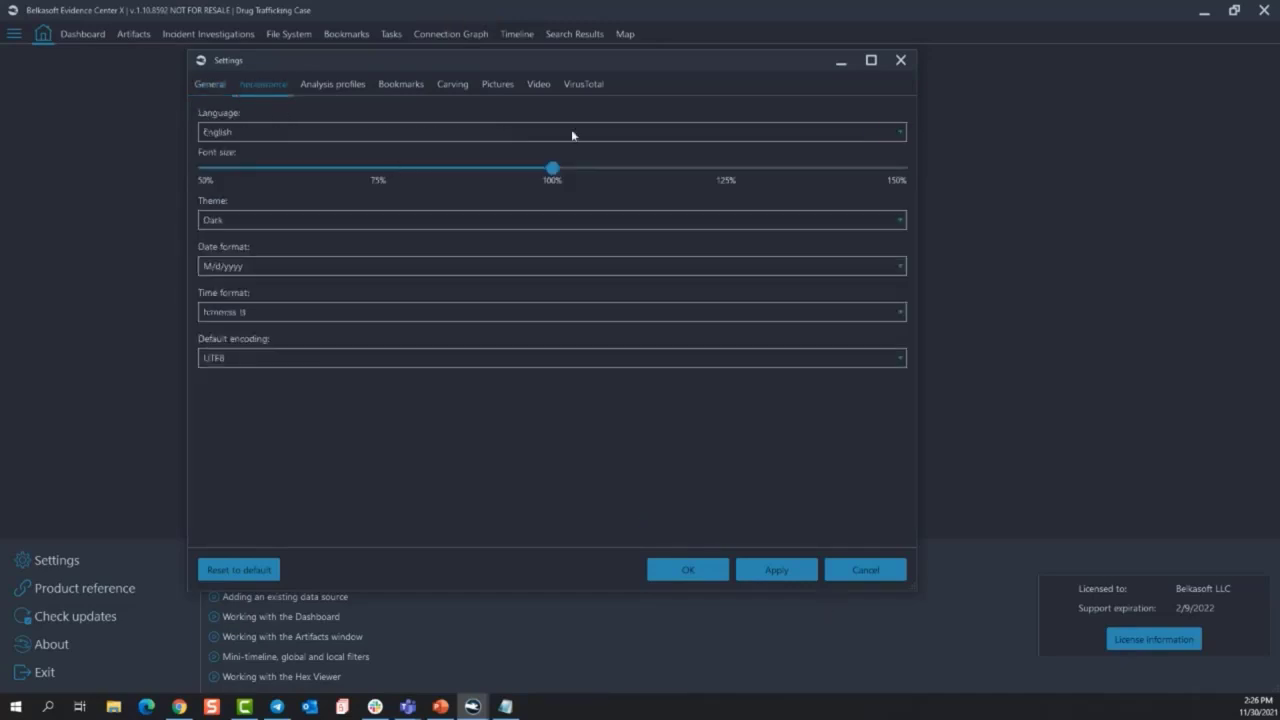
left_click(278, 134)
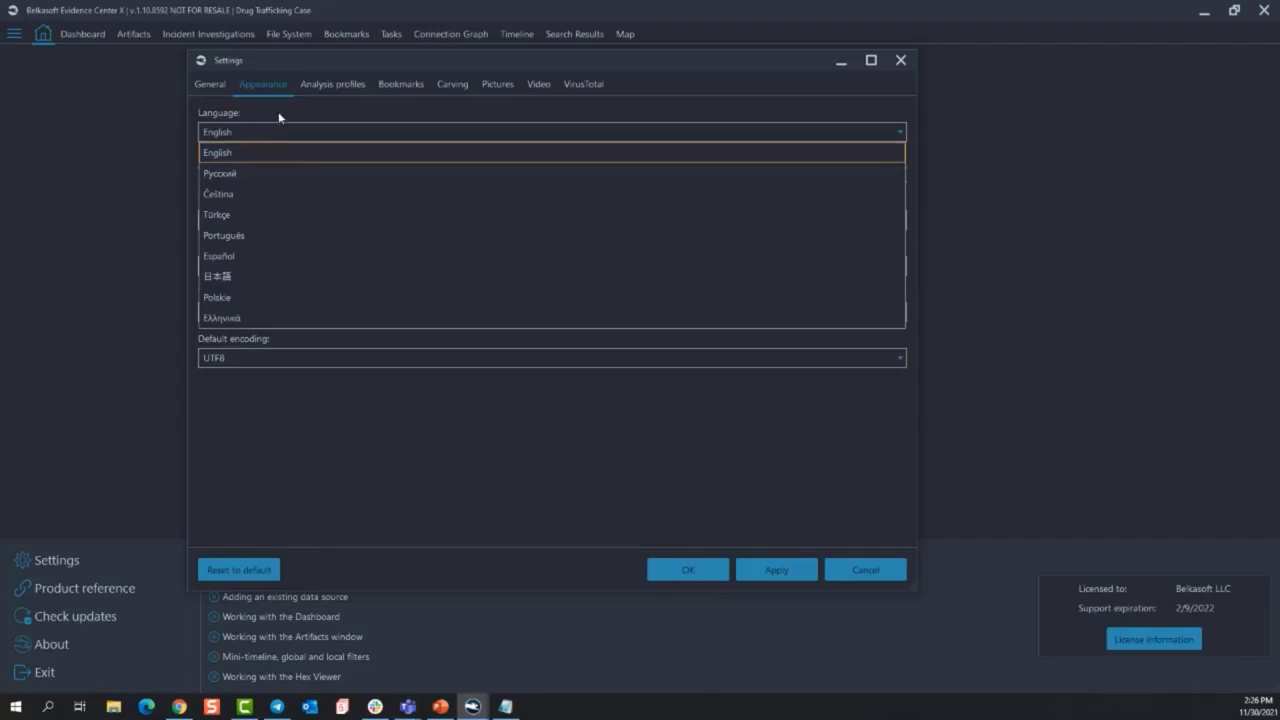
left_click(270, 137)
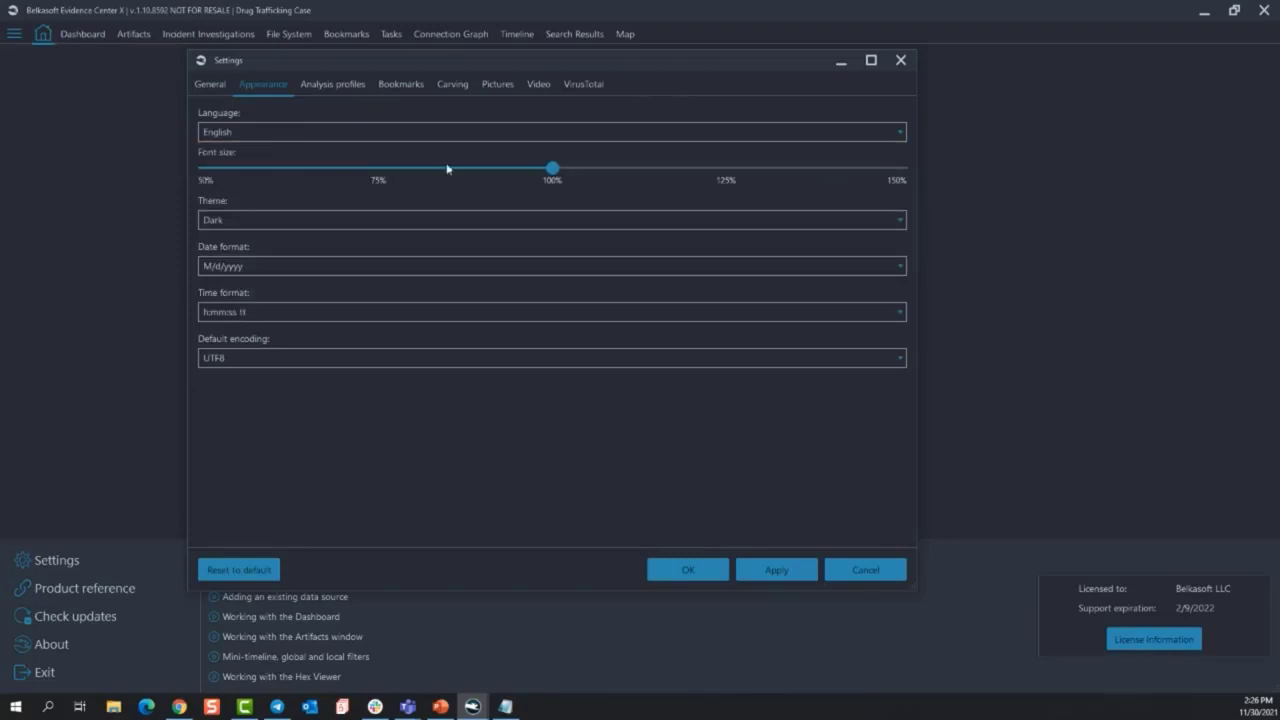
left_click(262, 225)
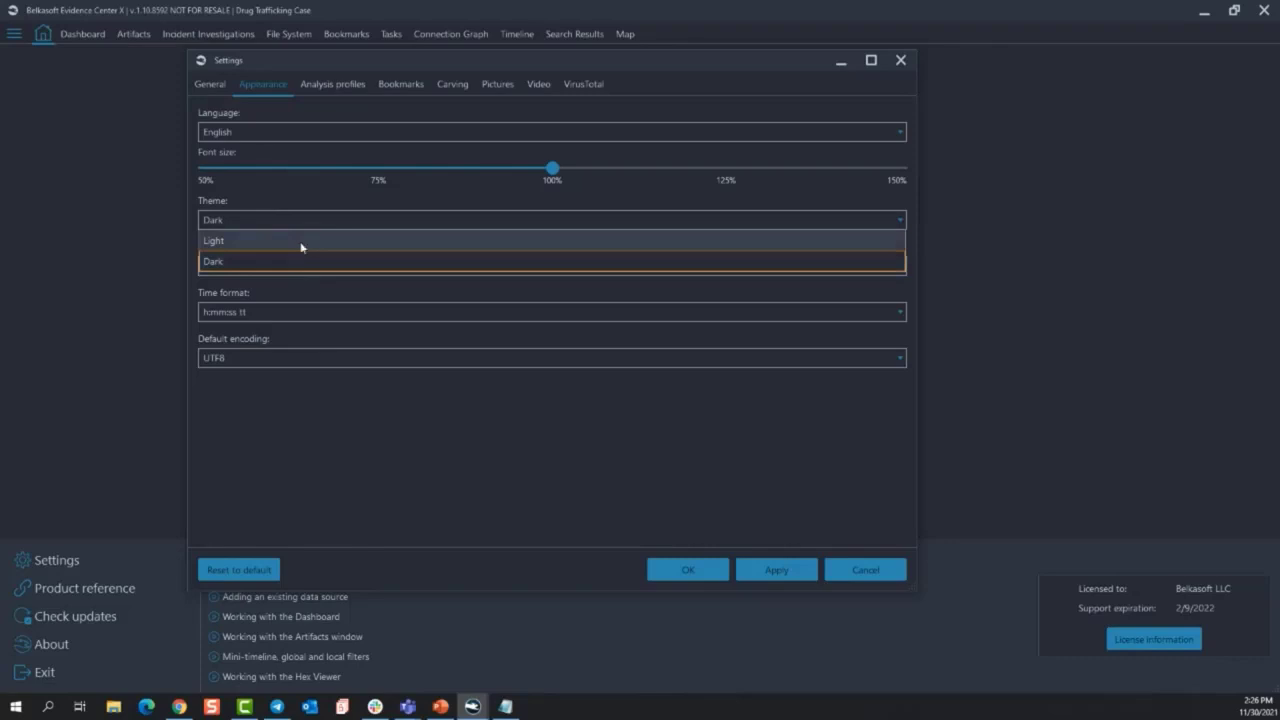
left_click(930, 248)
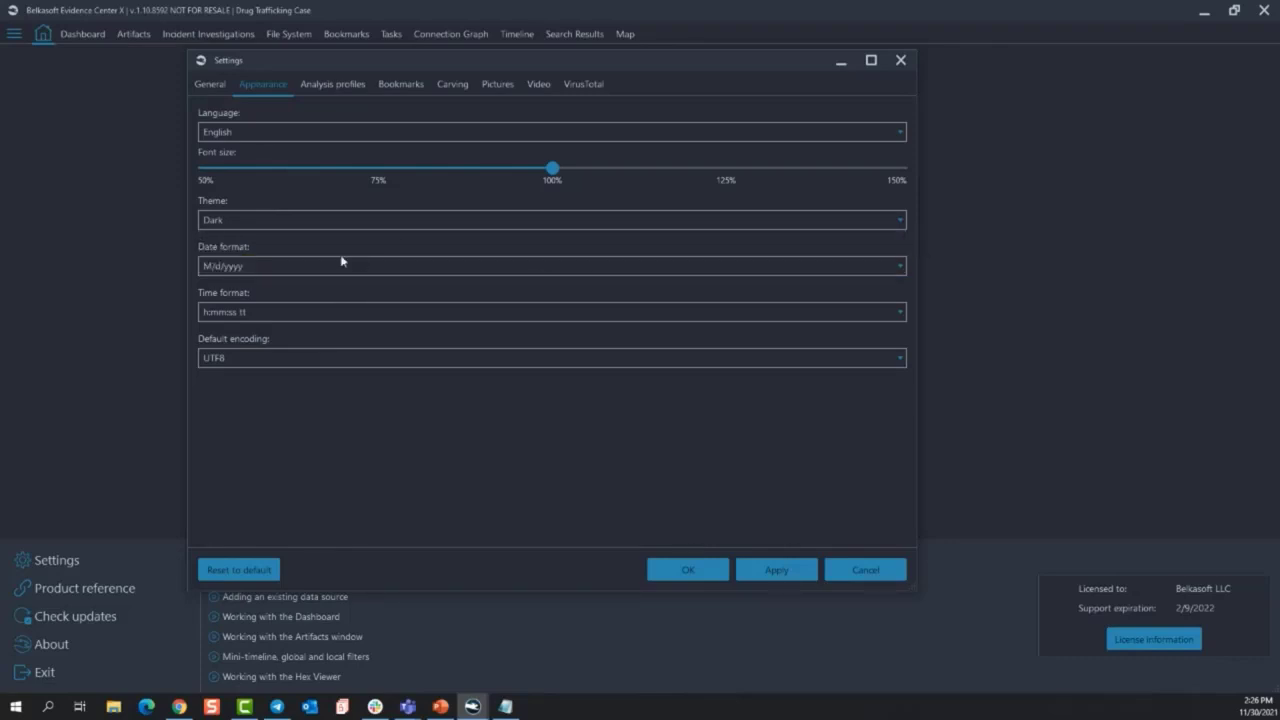
left_click(333, 313)
scroll(368, 508, "up", 1)
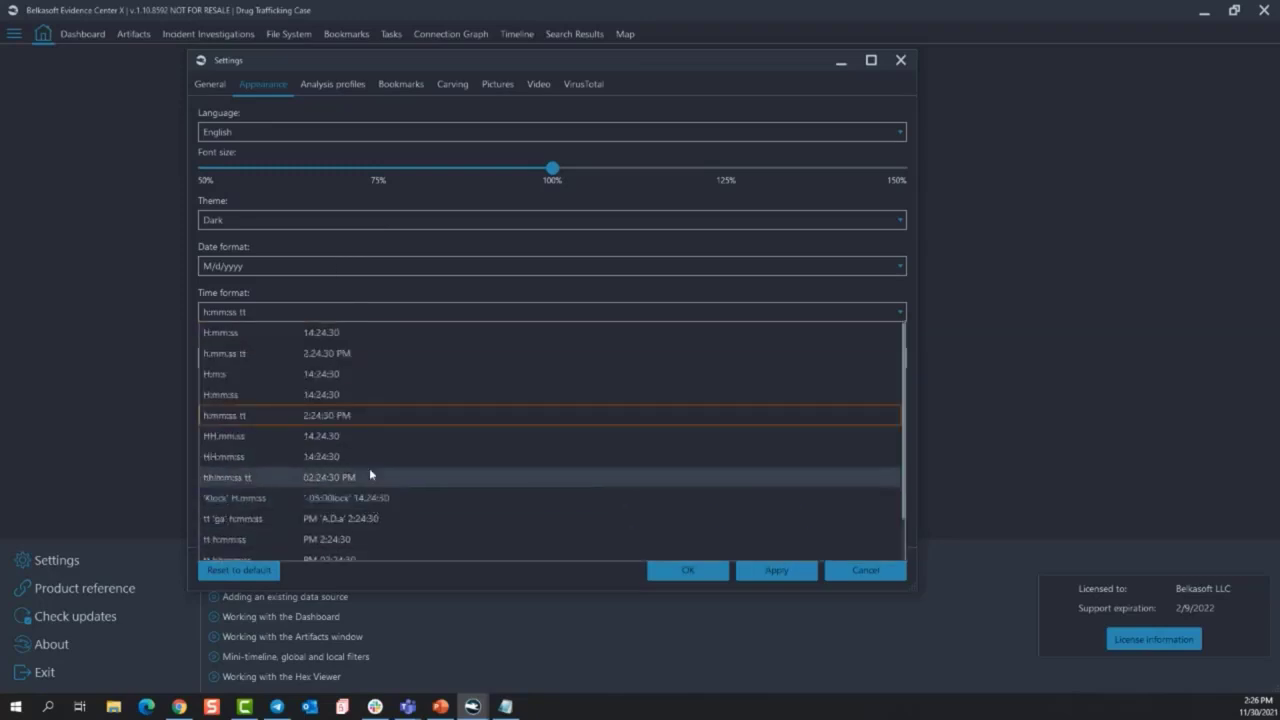
left_click(289, 293)
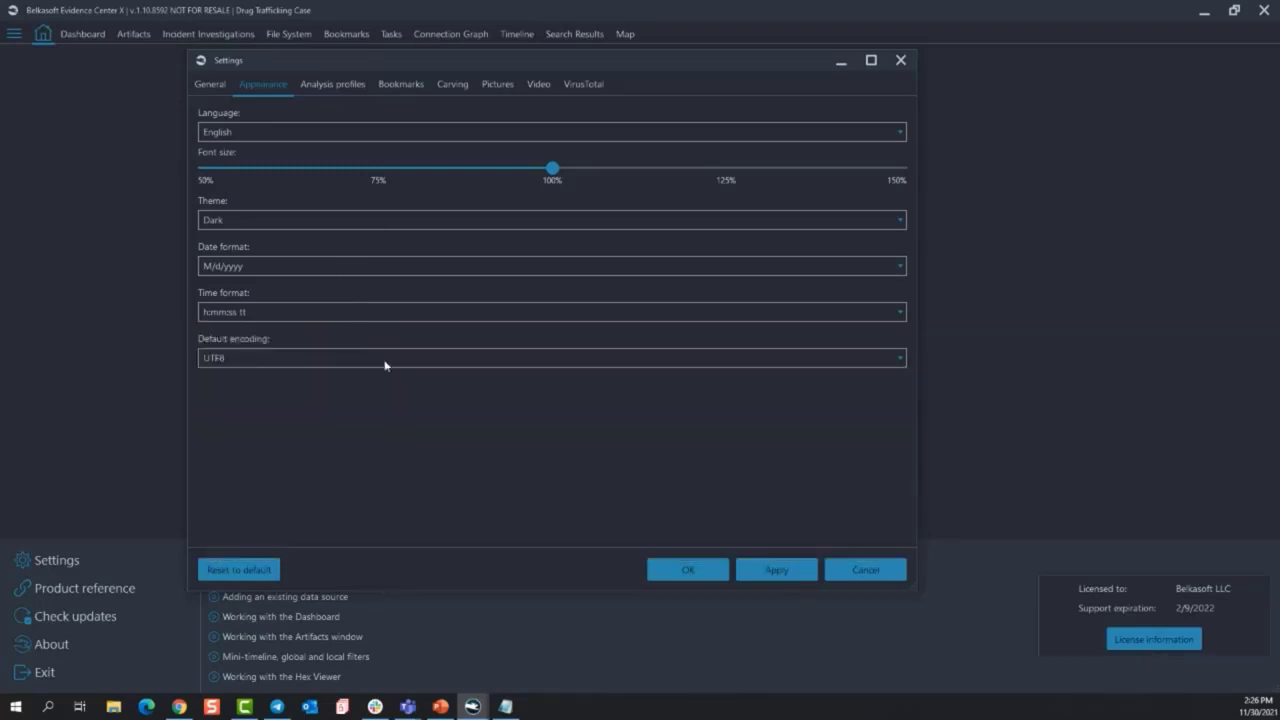
Review the analysis profiles and the bookmark categories in the settings
left_click(331, 84)
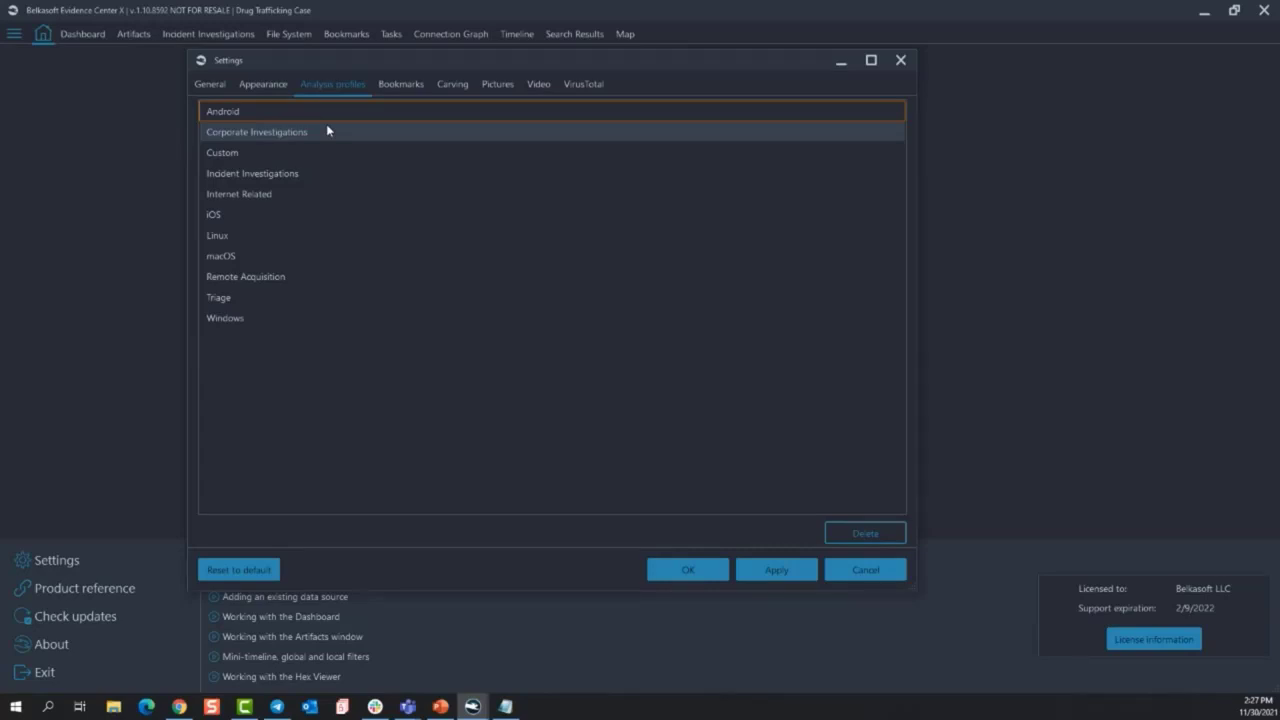
left_click(401, 84)
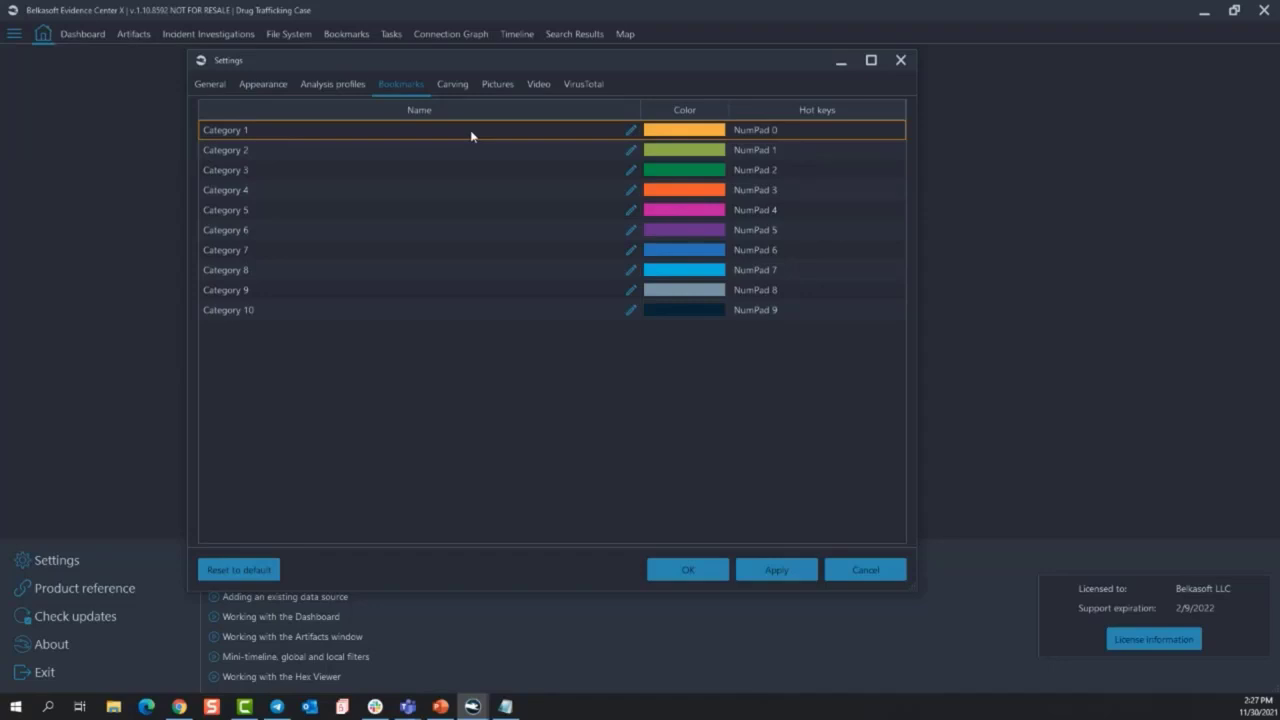
Inspect the Wallet Characteristics carving signature's definition, and close it without editing
left_click(453, 85)
left_click(508, 134)
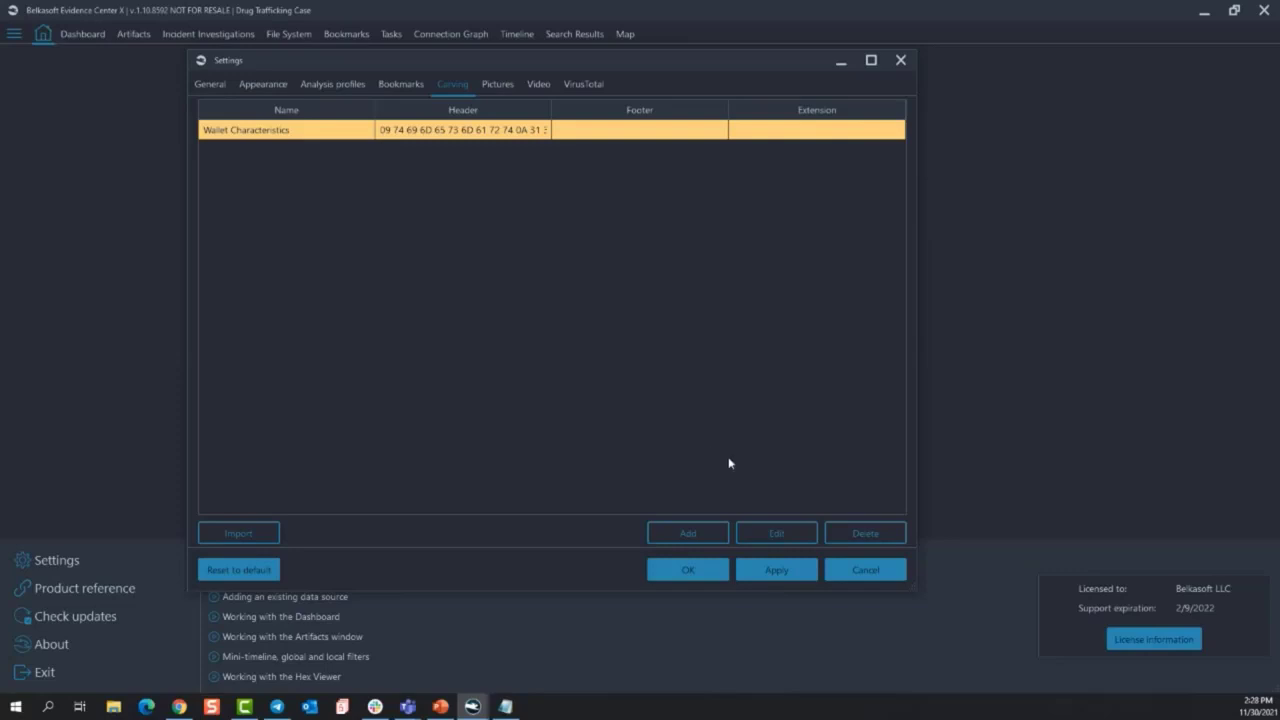
left_click(795, 541)
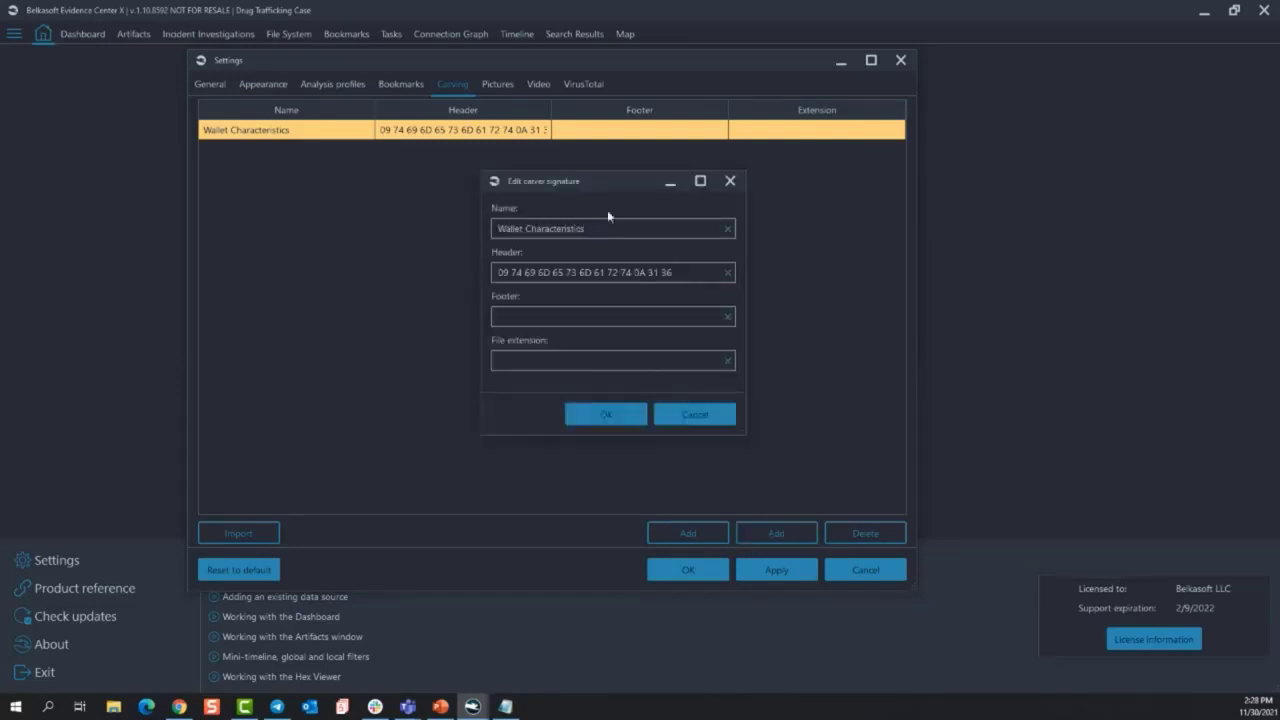
left_click_drag(609, 180, 548, 188)
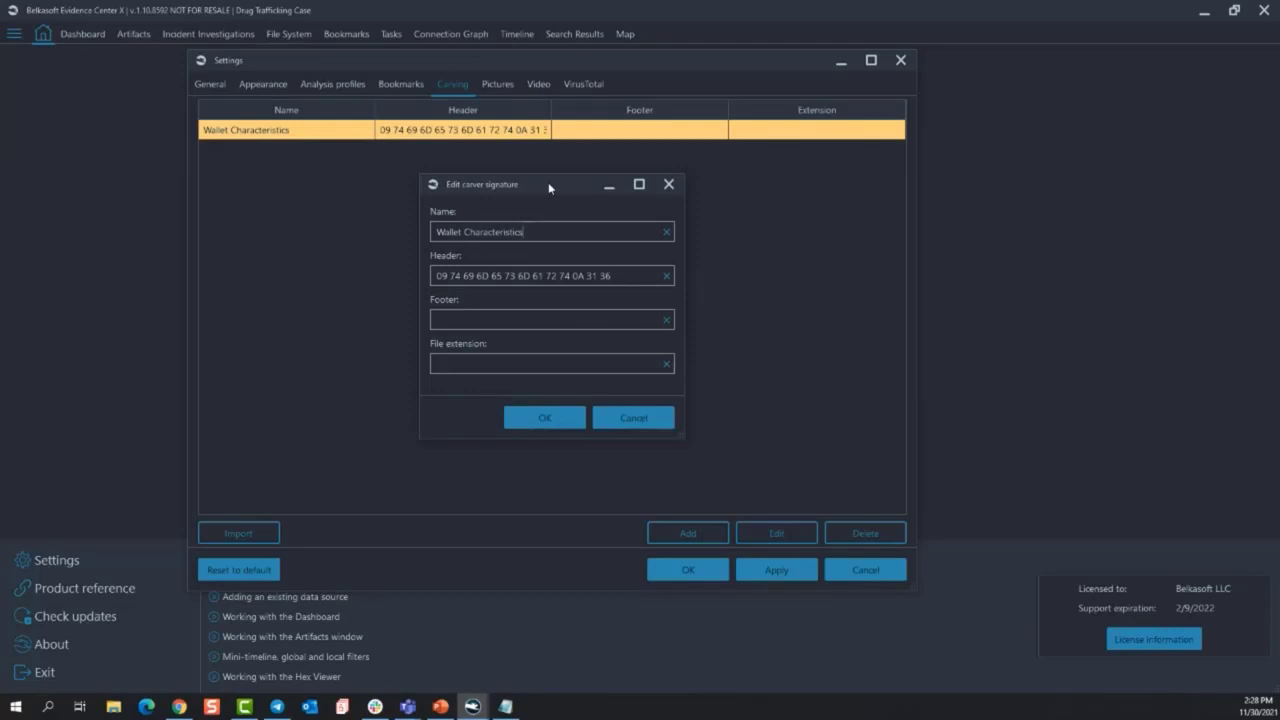
left_click(627, 418)
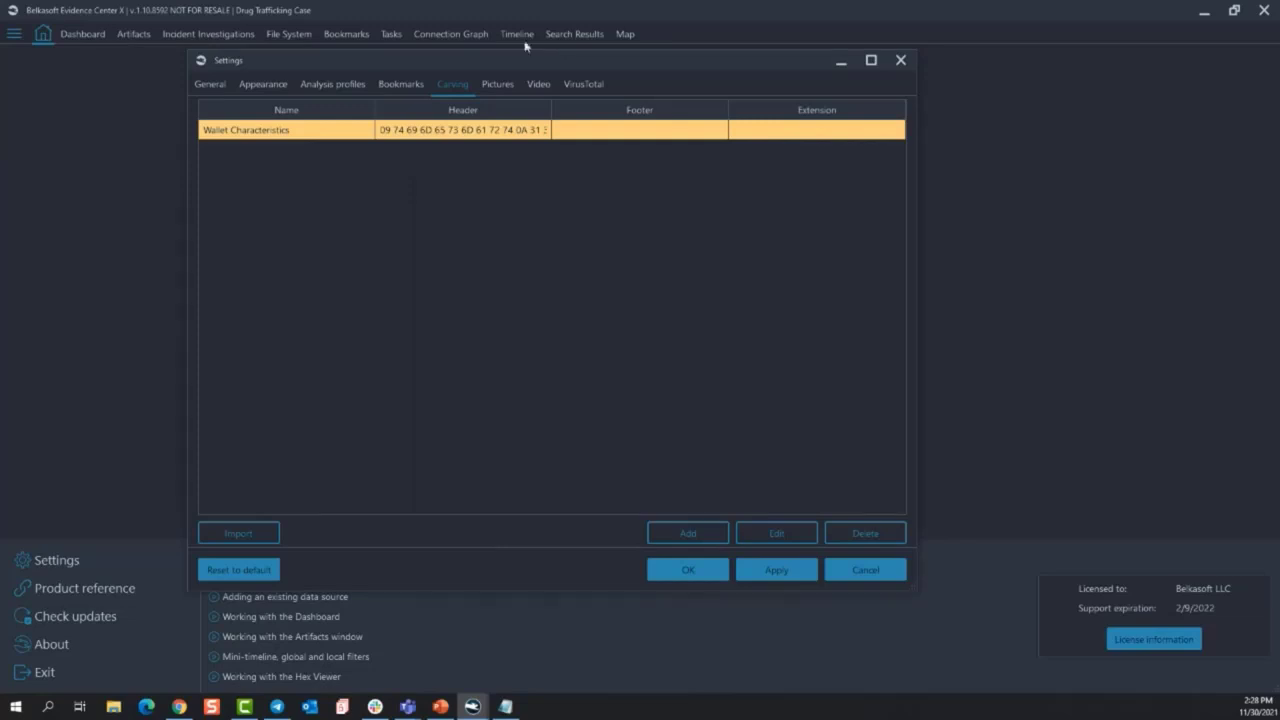
Check the skin recognition modes for pictures, and try the pornography blur option with its face exception before switching blurring off
left_click(510, 86)
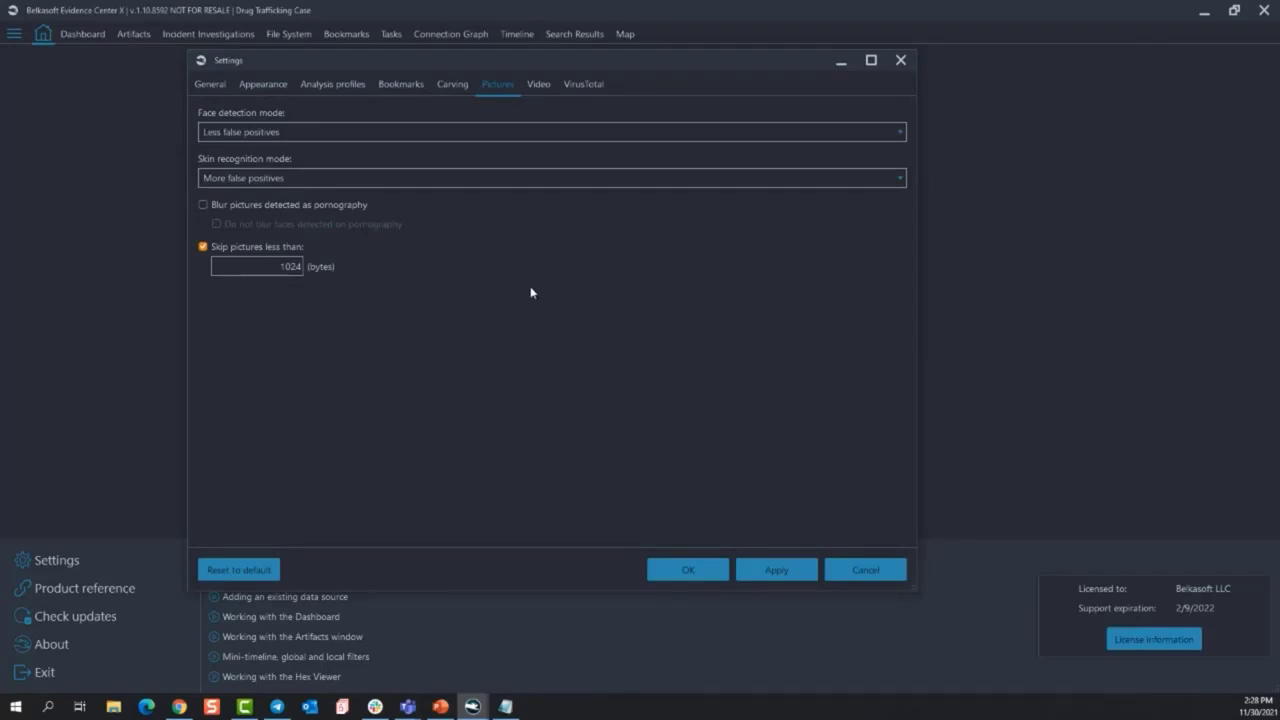
left_click(373, 179)
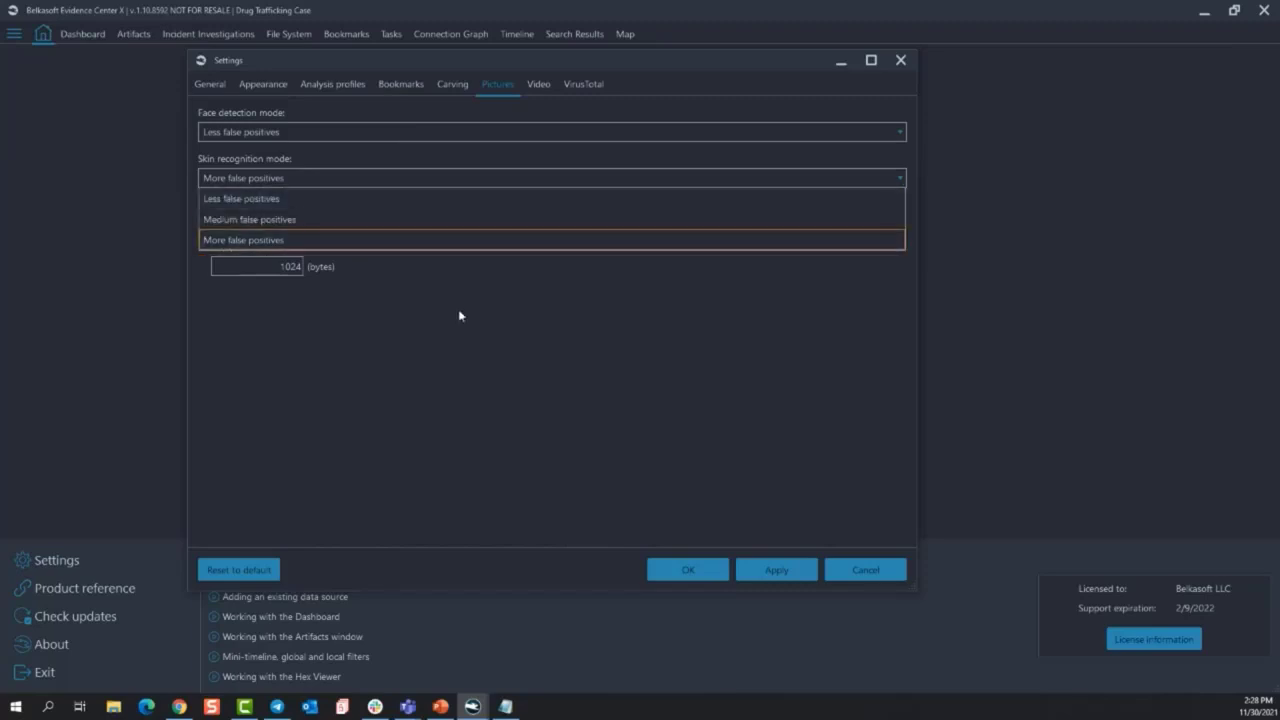
left_click(413, 161)
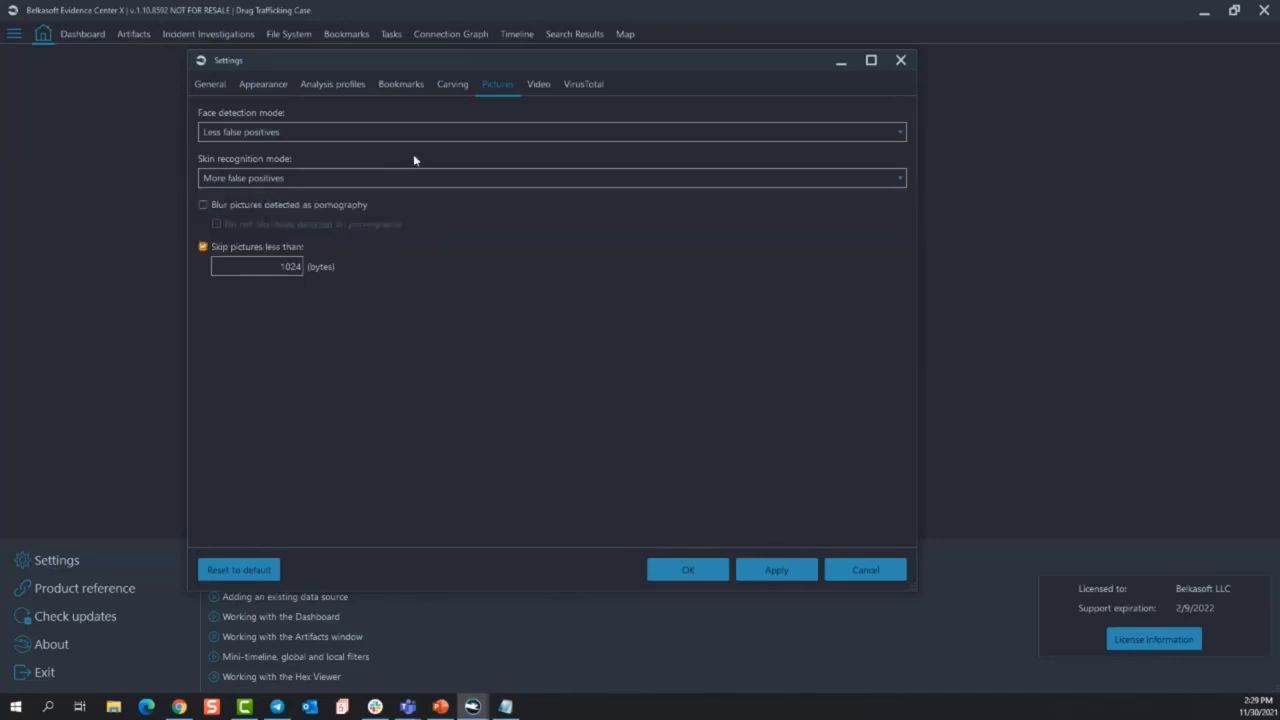
left_click(348, 204)
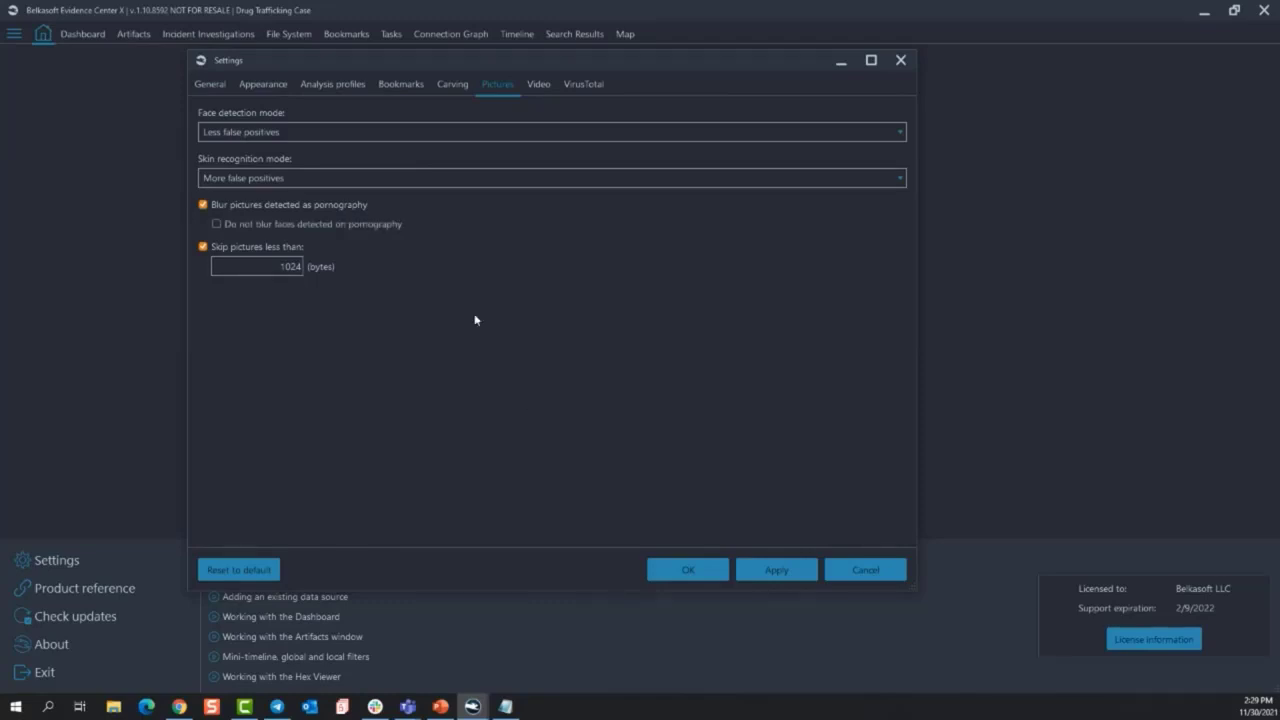
left_click(327, 225)
left_click(217, 224)
left_click(237, 203)
Review the video frame and VirusTotal settings, and close the settings without saving
left_click(540, 86)
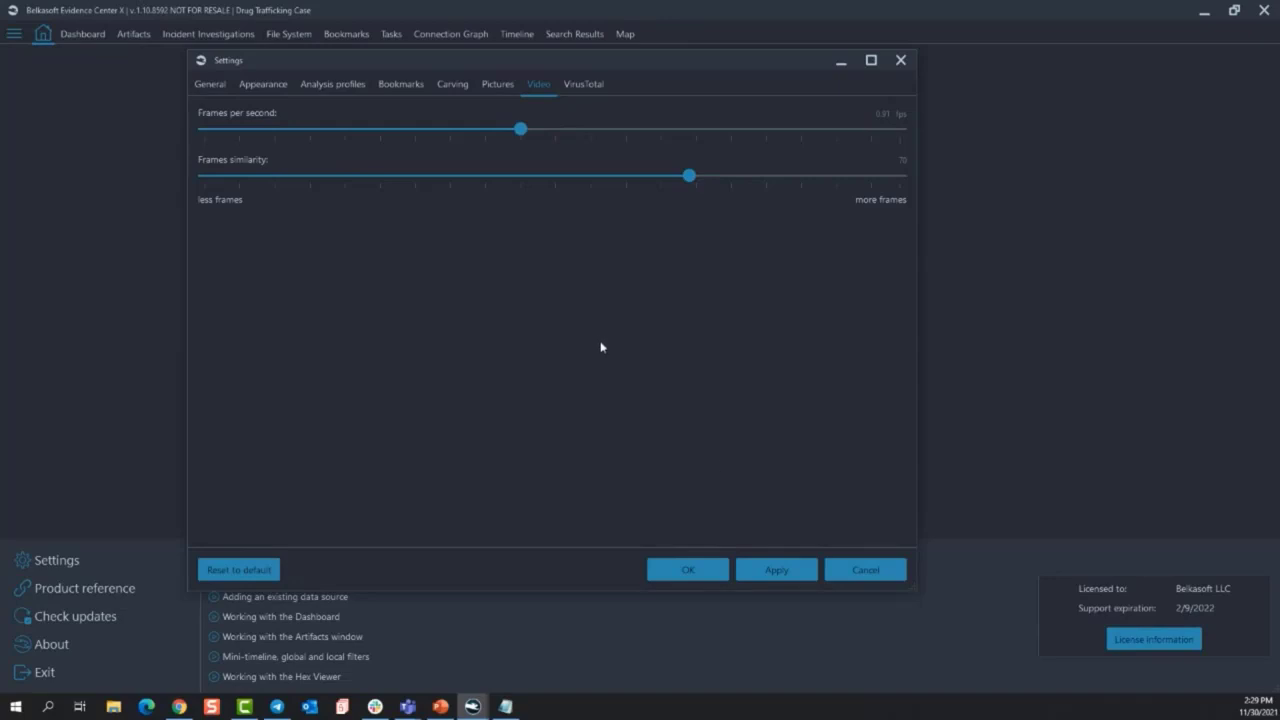
left_click(583, 84)
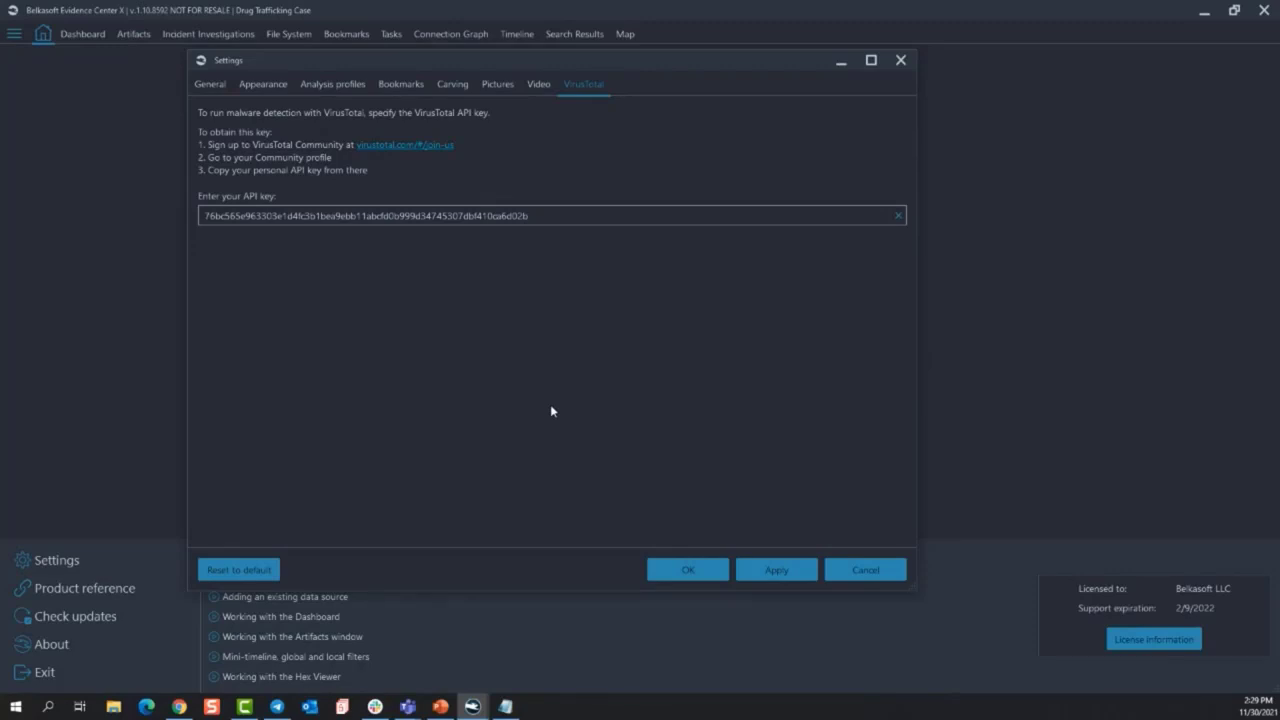
left_click(539, 85)
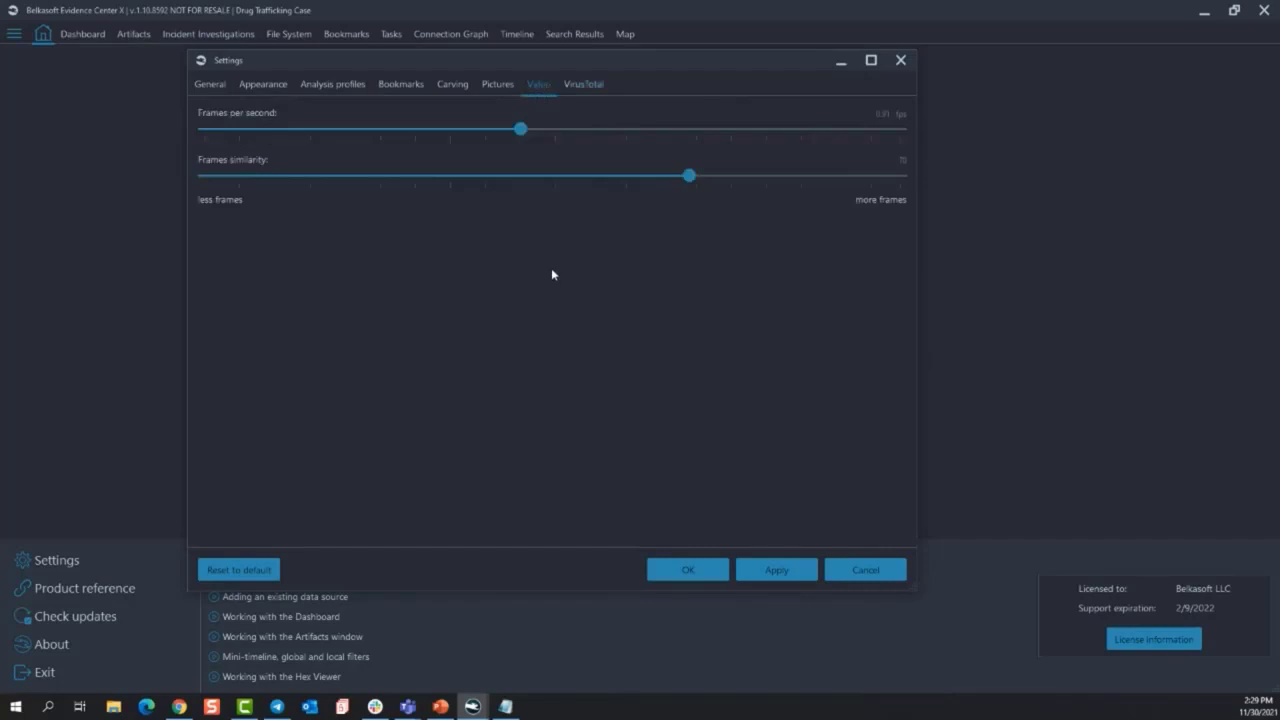
left_click(862, 571)
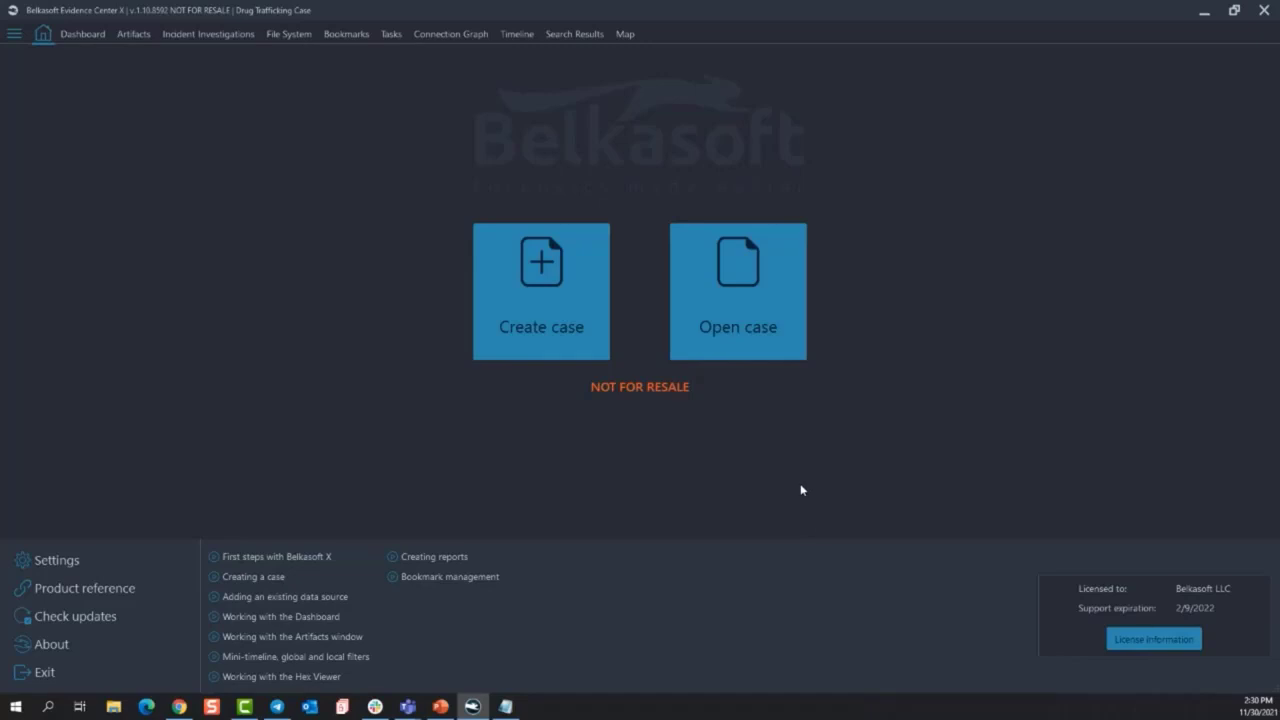
From the case dashboard, start adding an existing disk image as a data source and examine the supported image file types
left_click(100, 48)
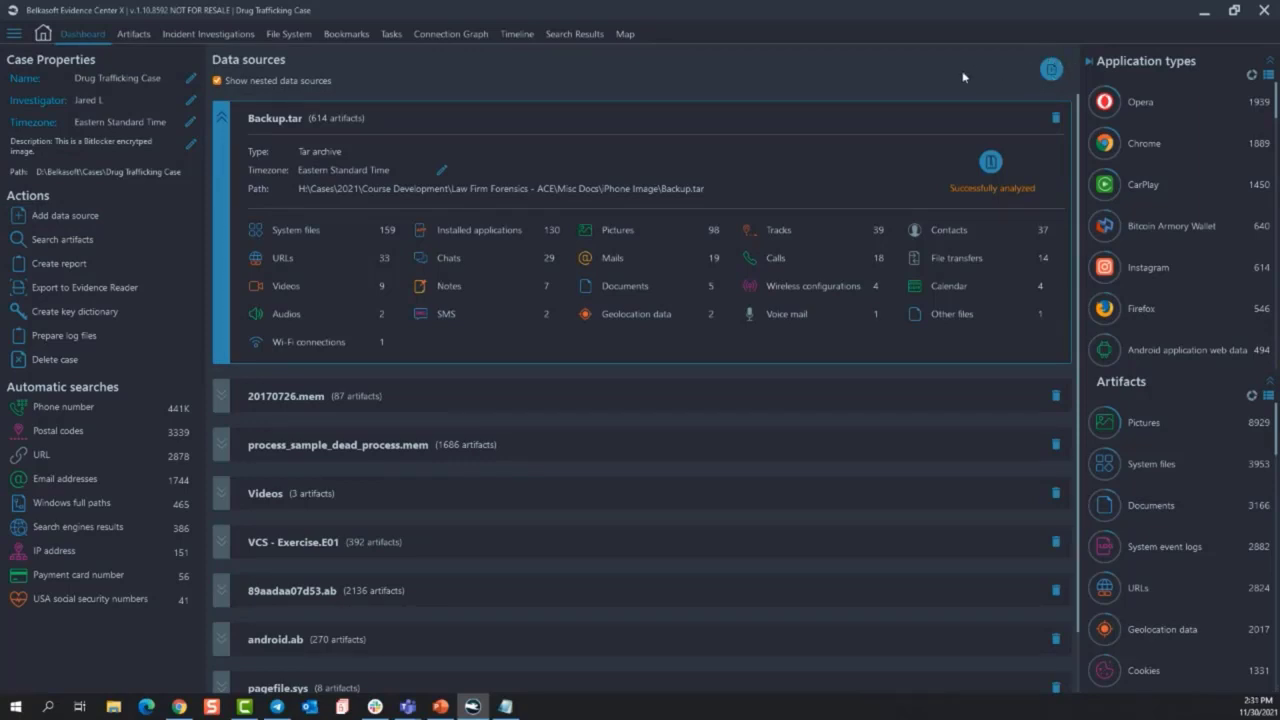
left_click(52, 216)
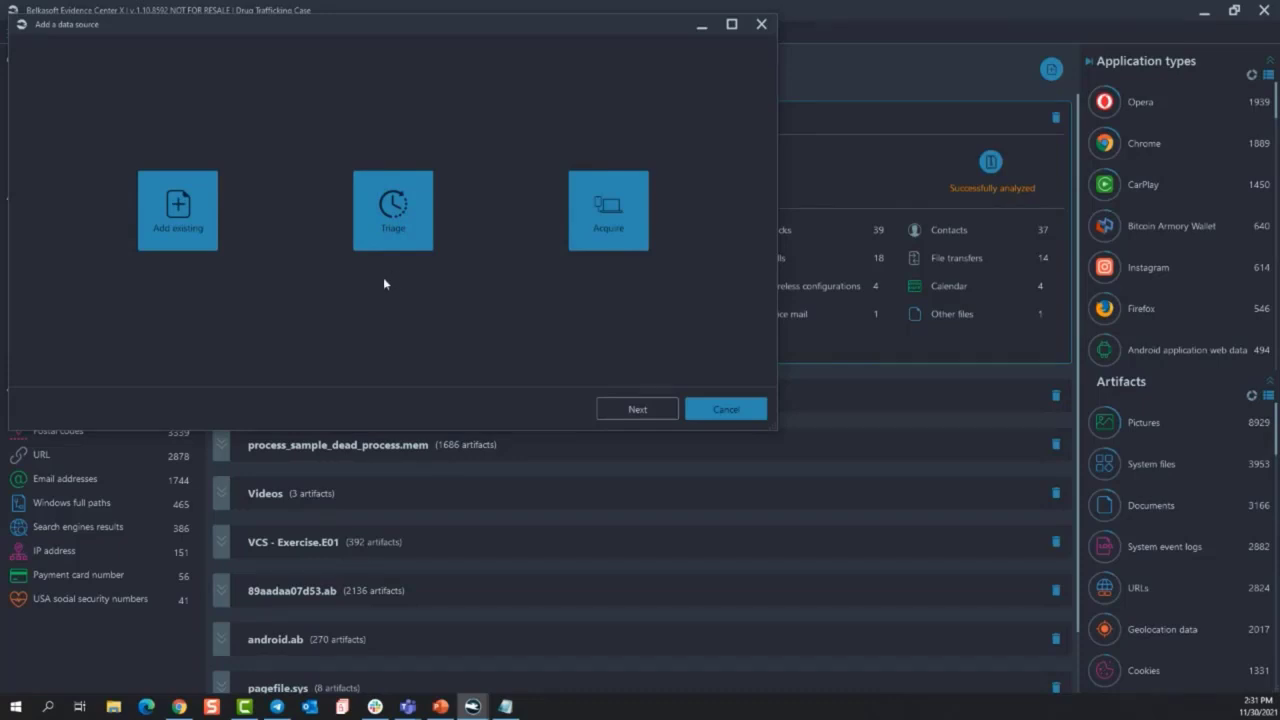
left_click(174, 232)
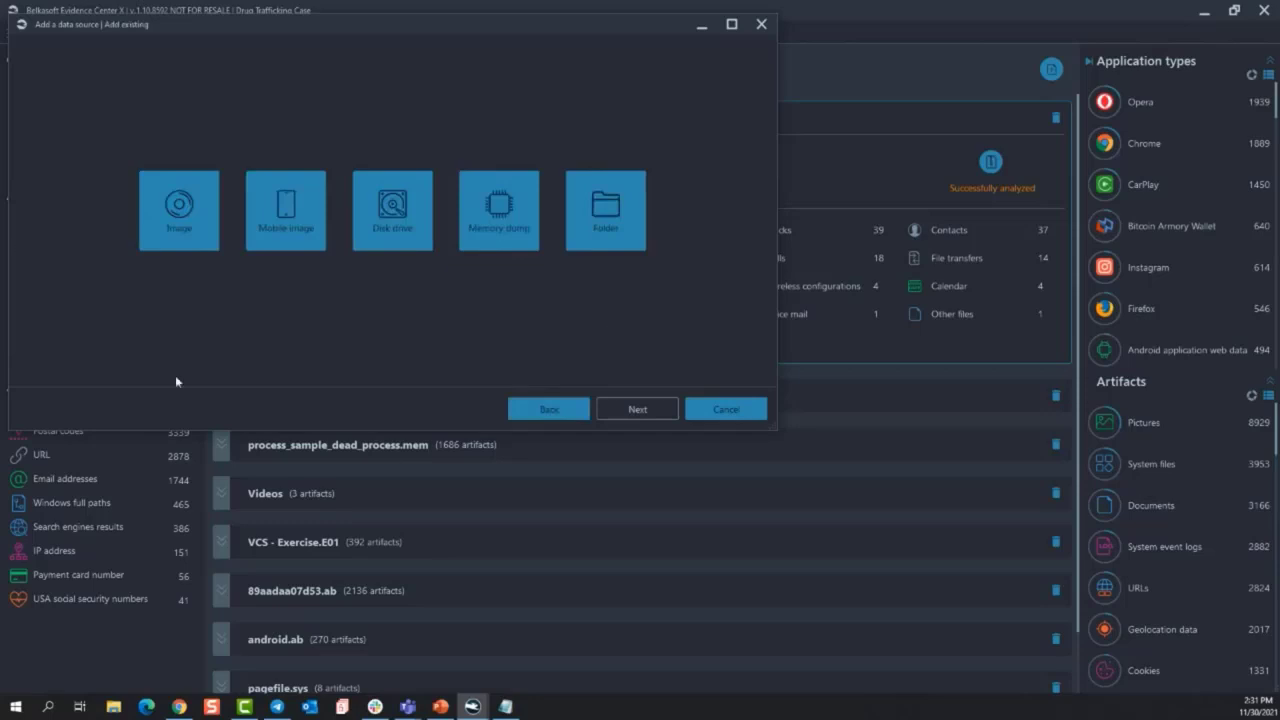
left_click(179, 208)
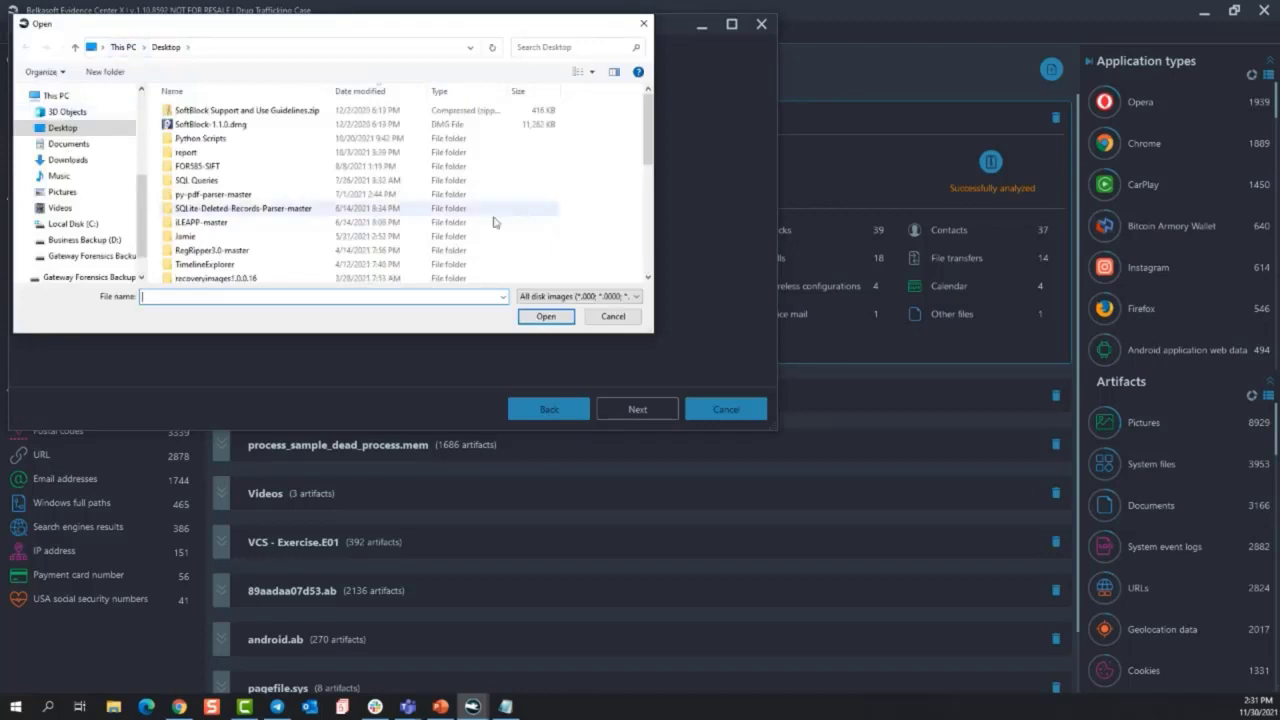
left_click(638, 297)
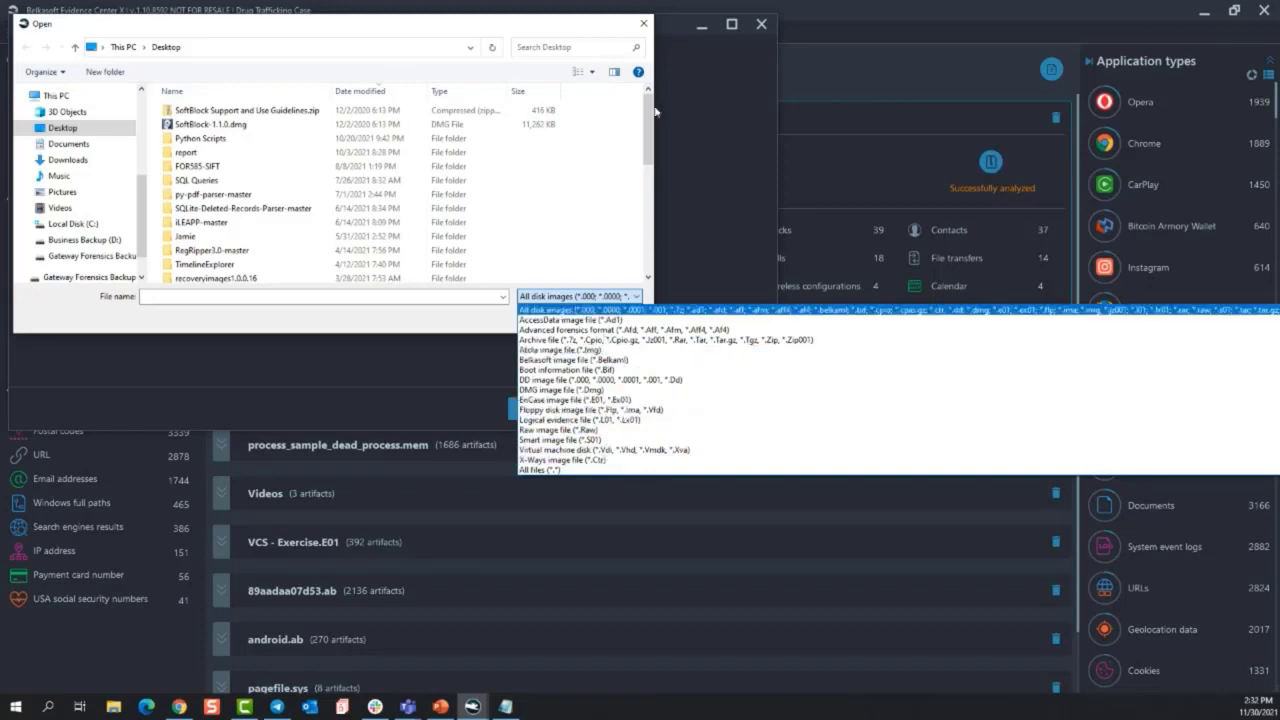
Examine the backup and image file types supported for adding an existing mobile image
left_click(288, 30)
left_click_drag(300, 27, 292, 109)
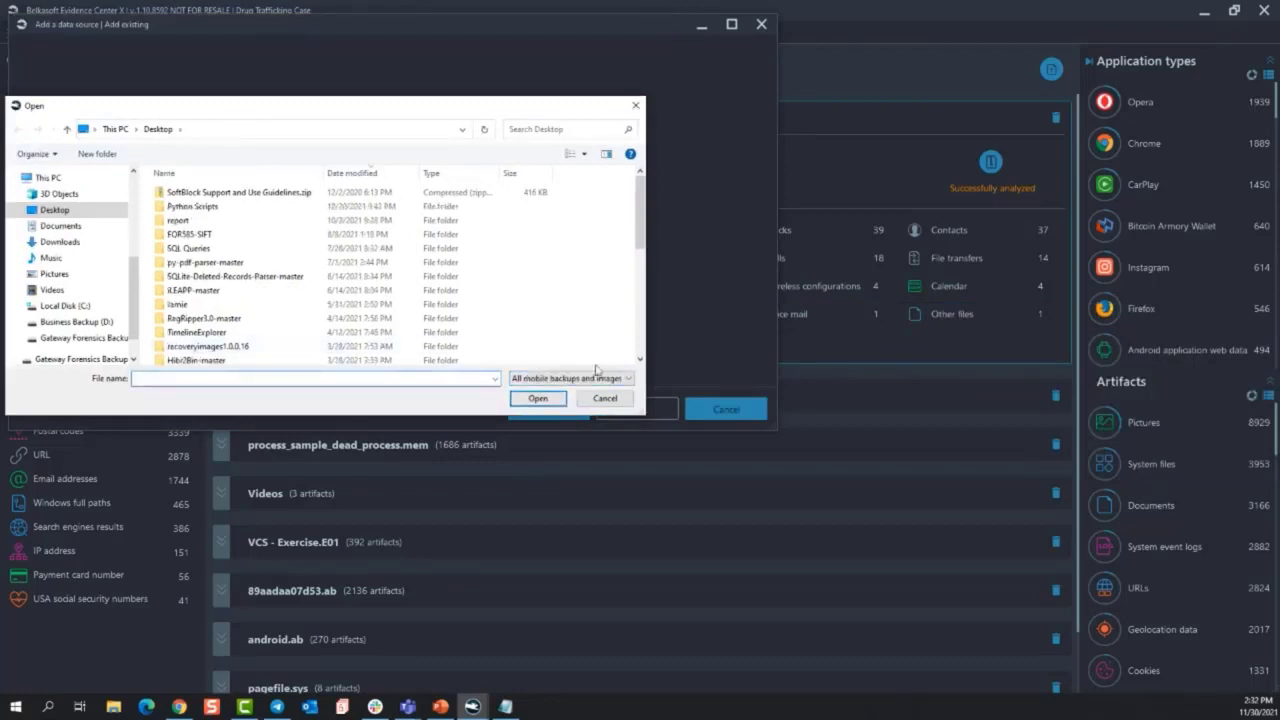
left_click(628, 380)
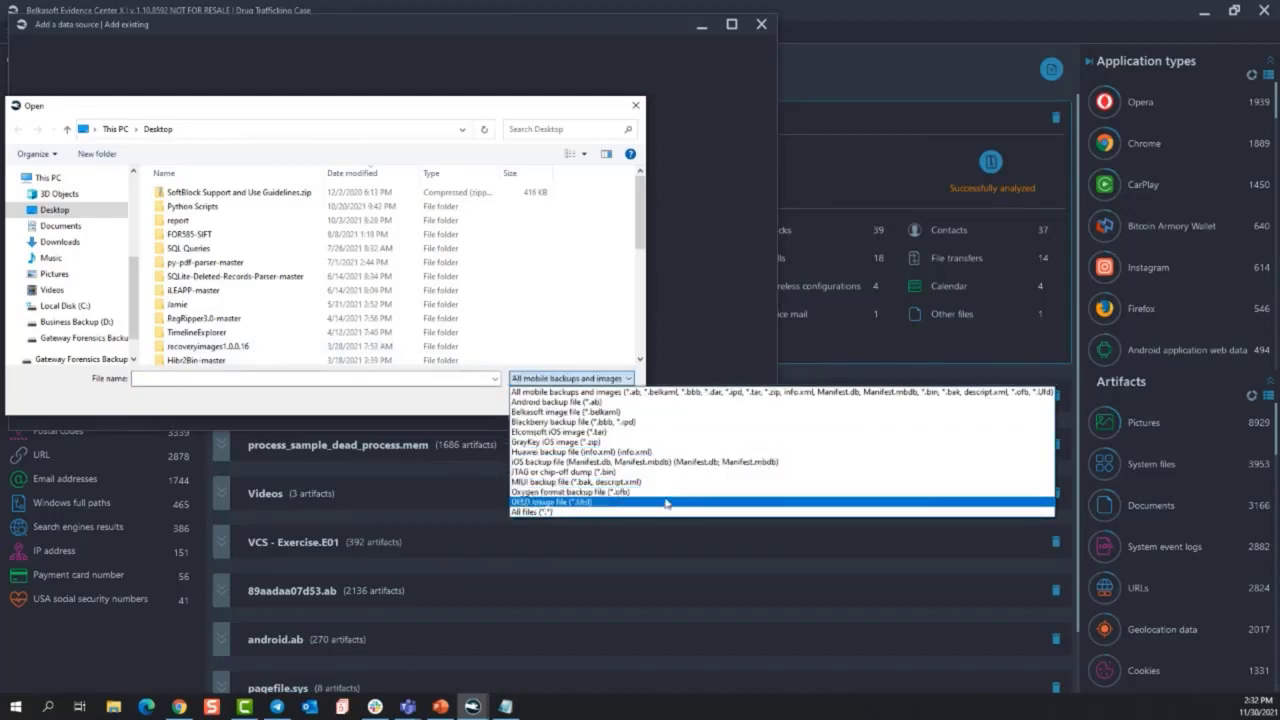
Leave the mobile image selection and examine the file types supported for adding an existing memory dump
left_click(636, 107)
left_click(636, 107)
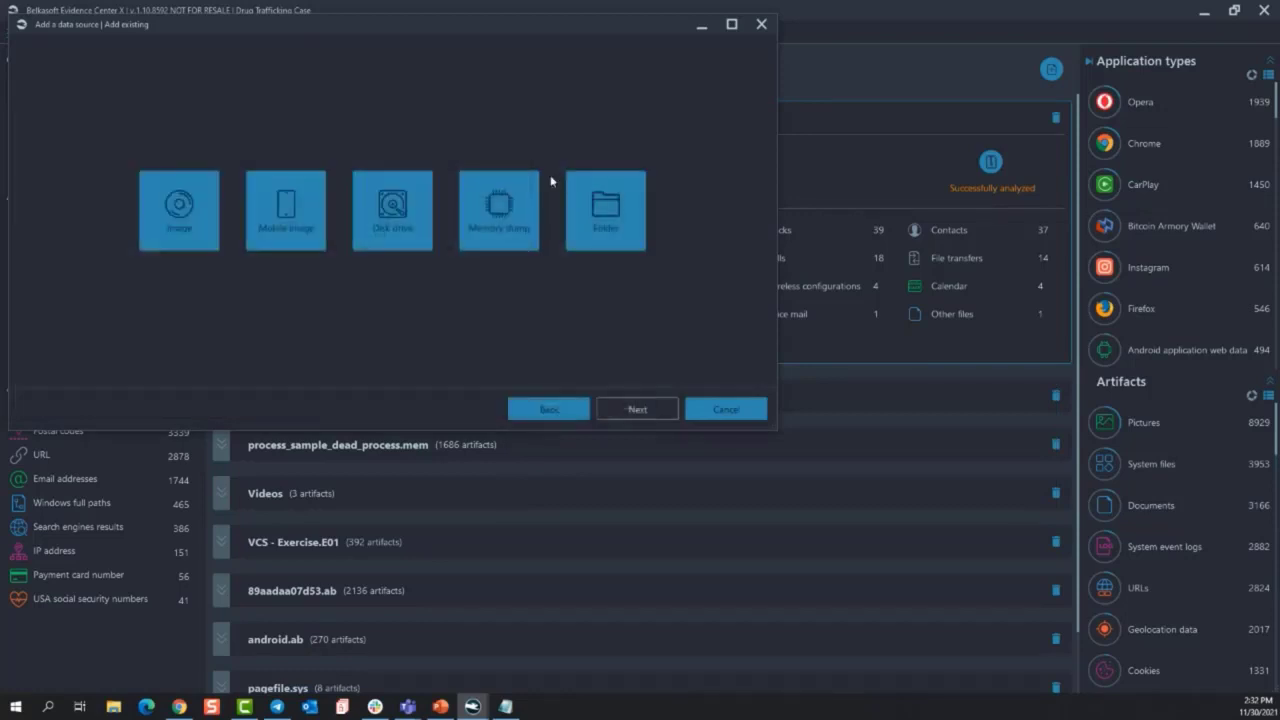
left_click(516, 222)
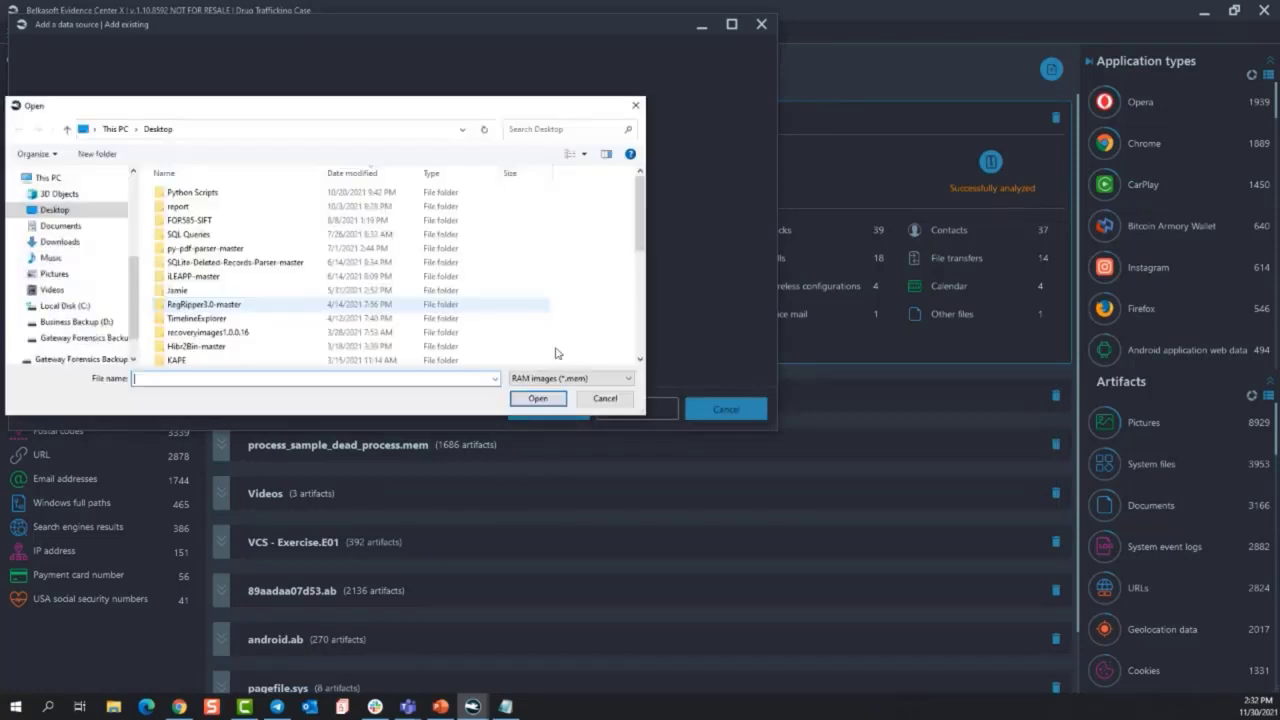
left_click(612, 382)
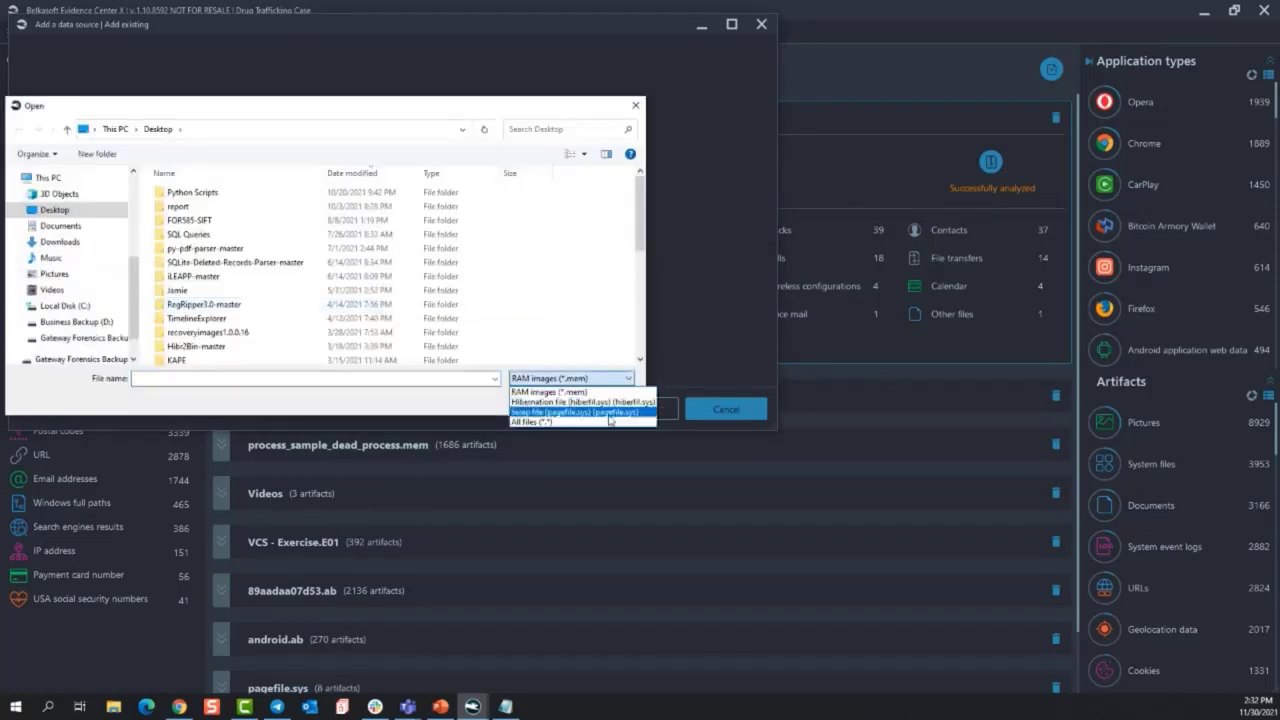
left_click(731, 403)
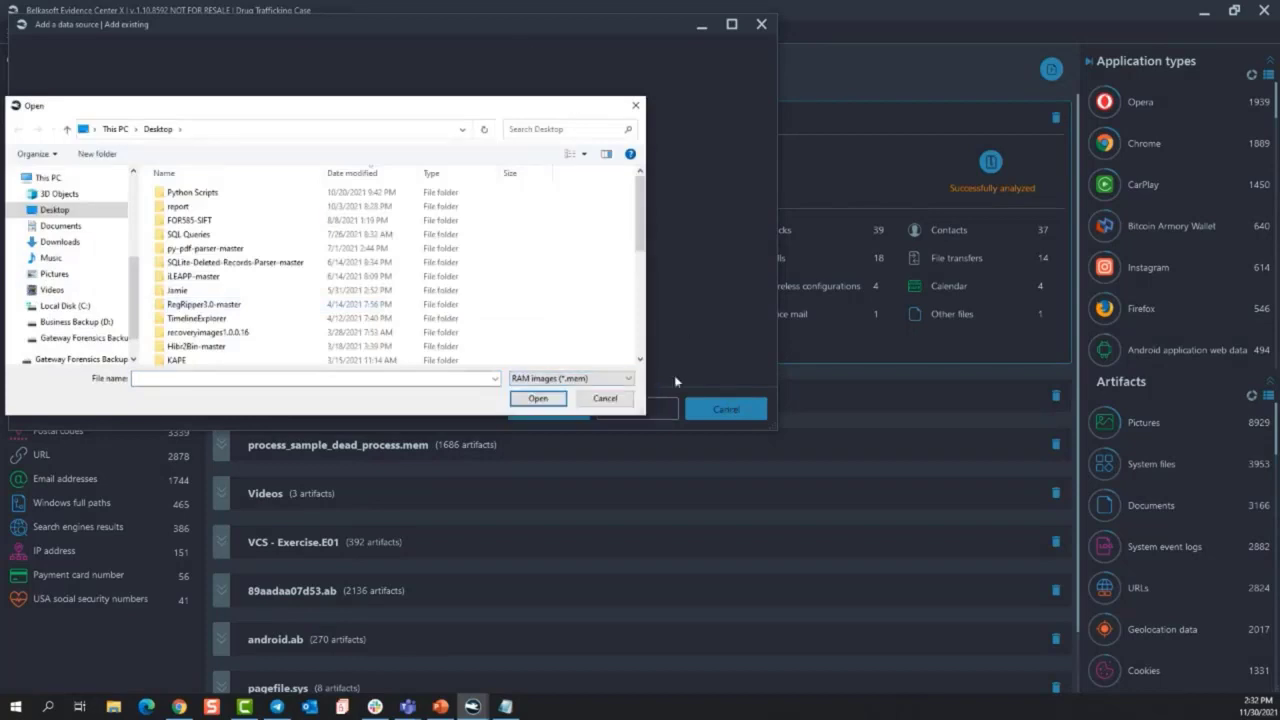
left_click(627, 398)
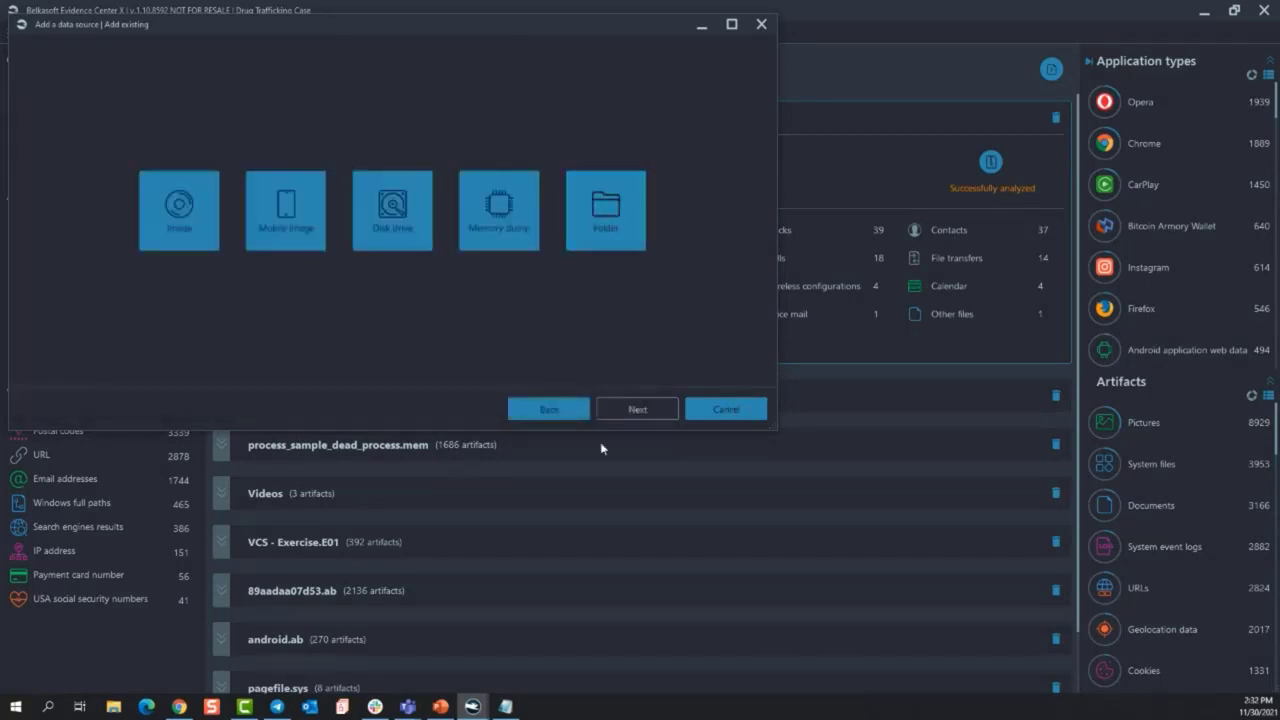
Review the physical and logical drives that can be added as an existing disk drive, and return to the start of the data source wizard
left_click(417, 214)
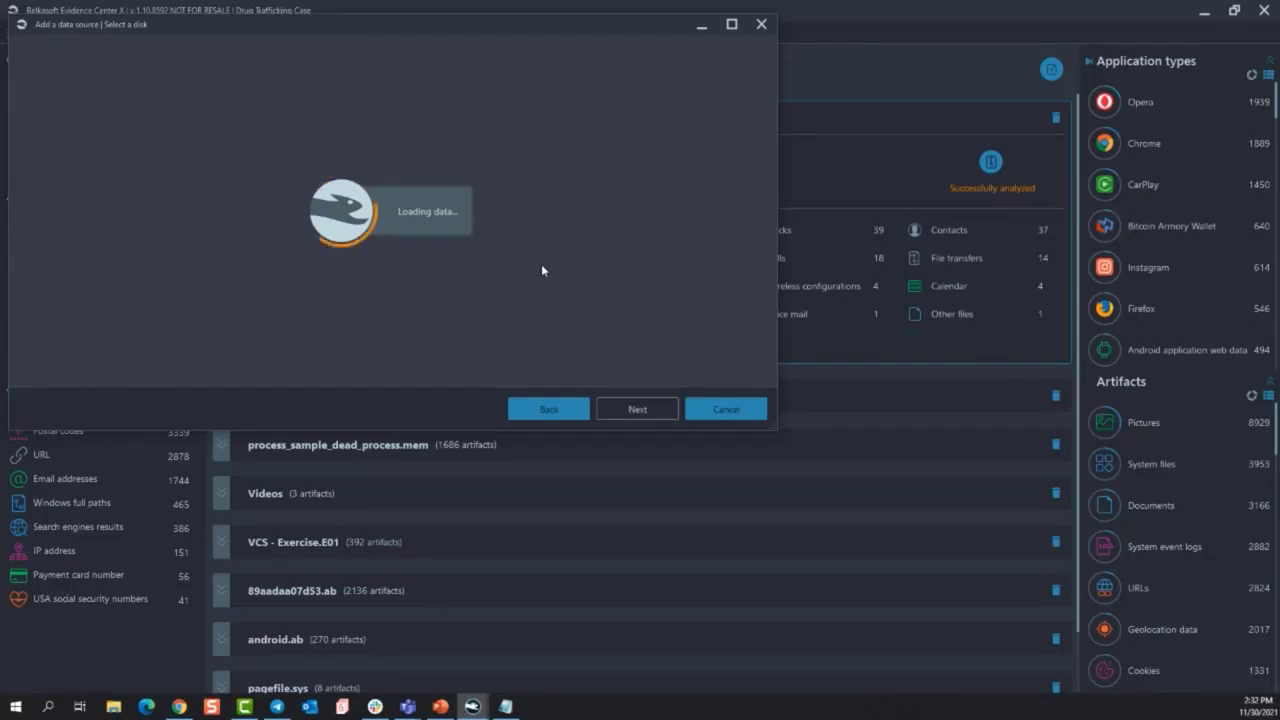
left_click(567, 424)
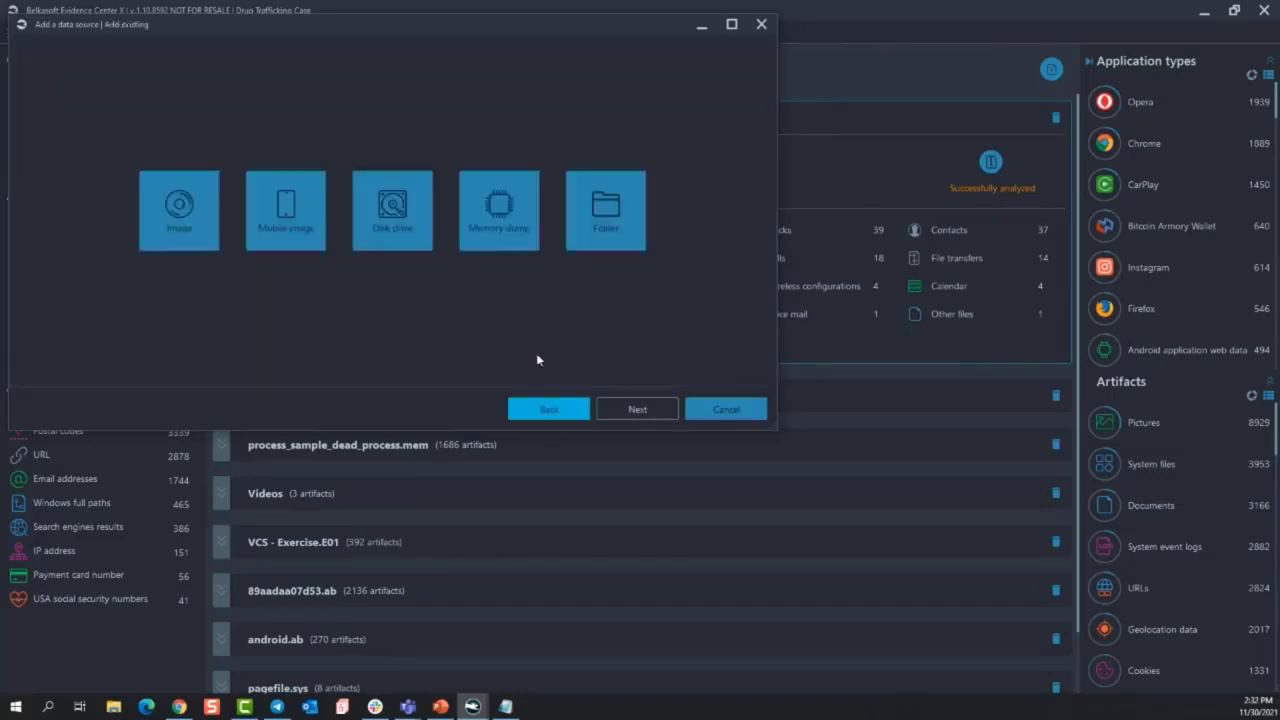
left_click(393, 230)
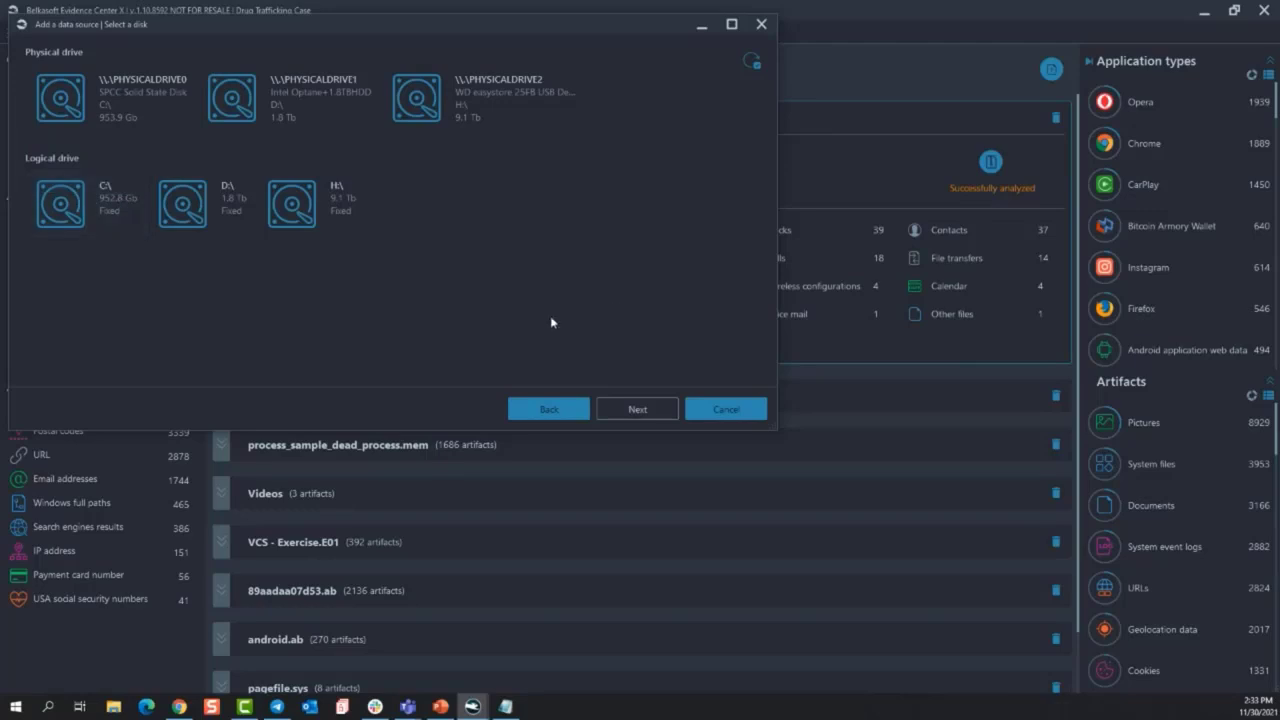
left_click(549, 408)
left_click(548, 405)
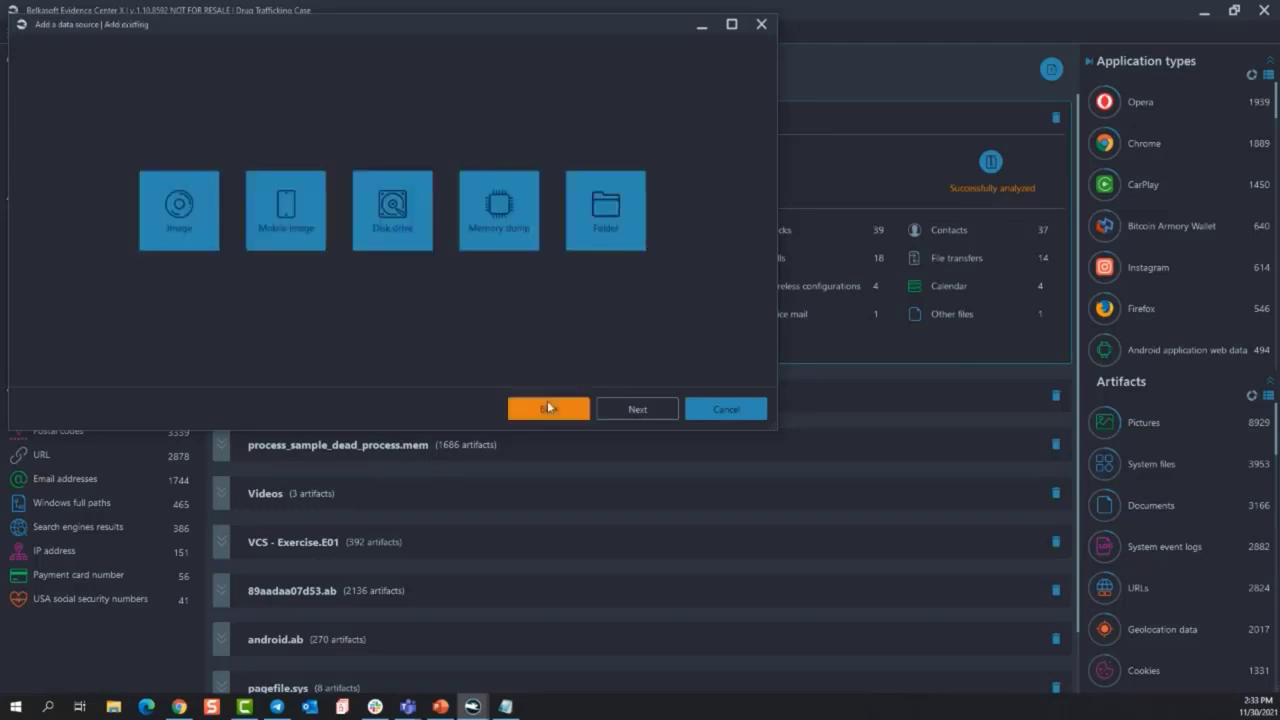
Choose to acquire a new data source and review the disk drives offered for acquisition
left_click(188, 207)
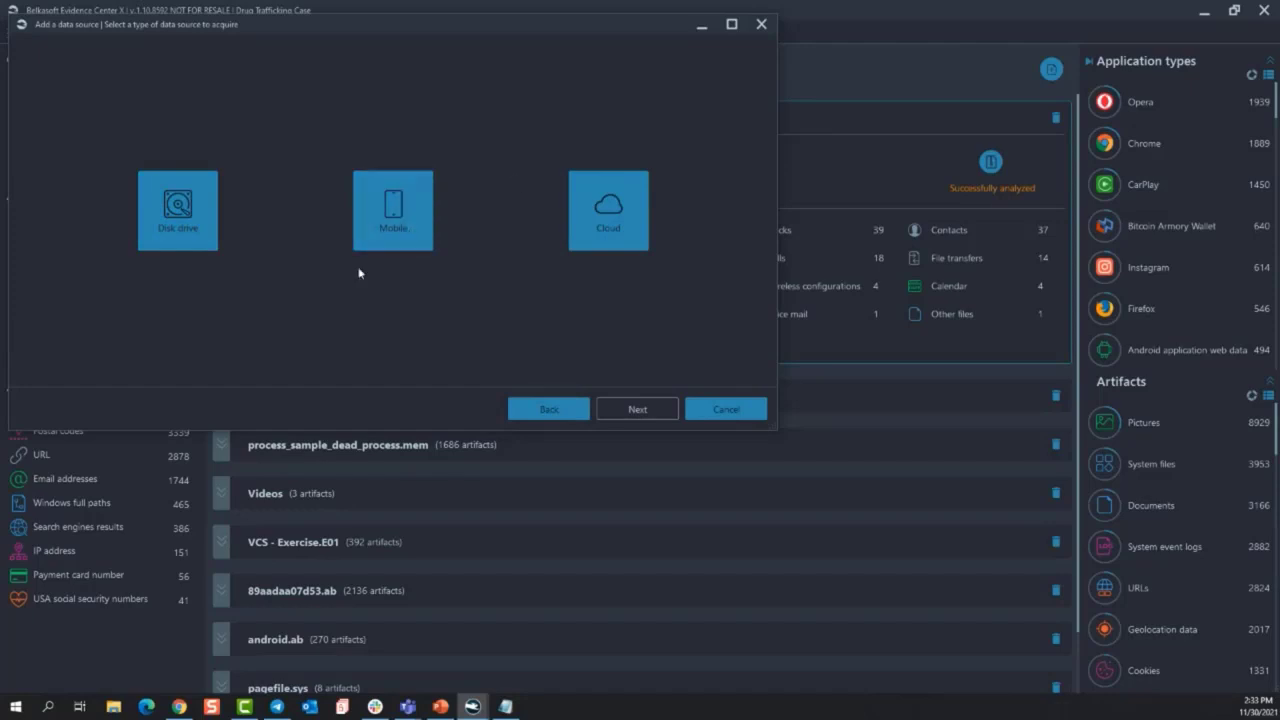
left_click(174, 212)
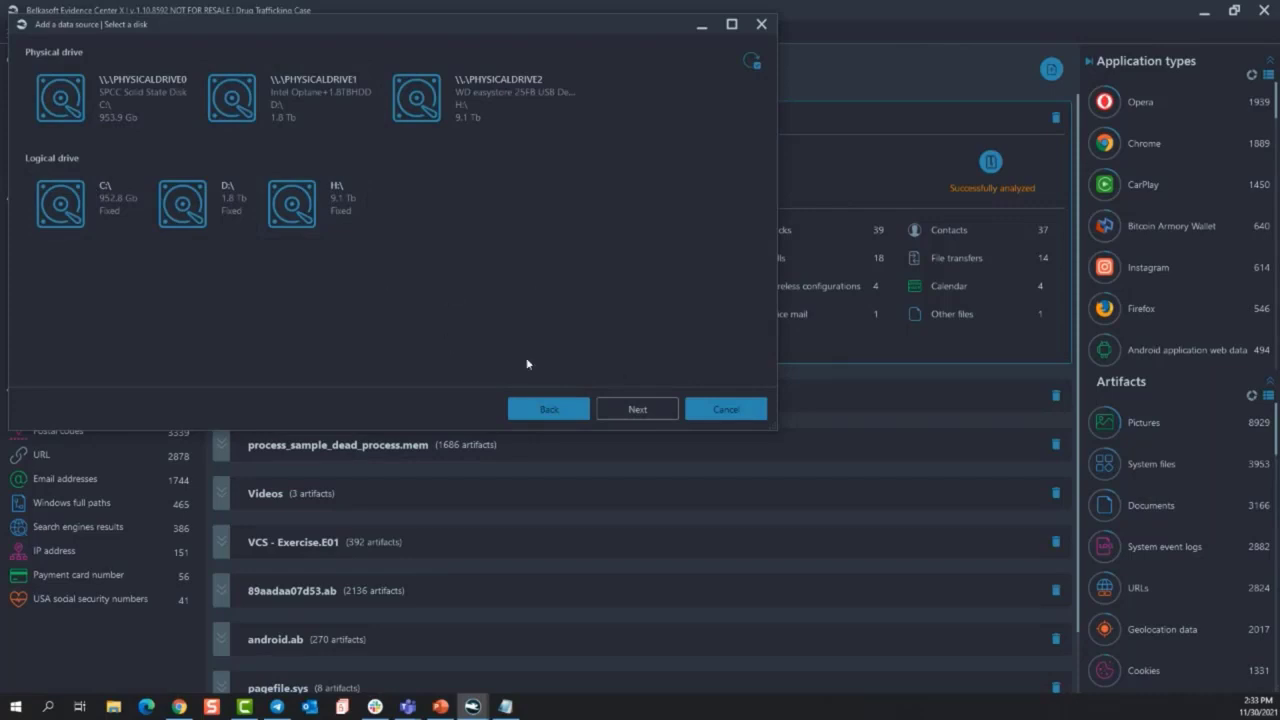
left_click(576, 411)
Browse the Android device models available for mobile acquisition
left_click(372, 232)
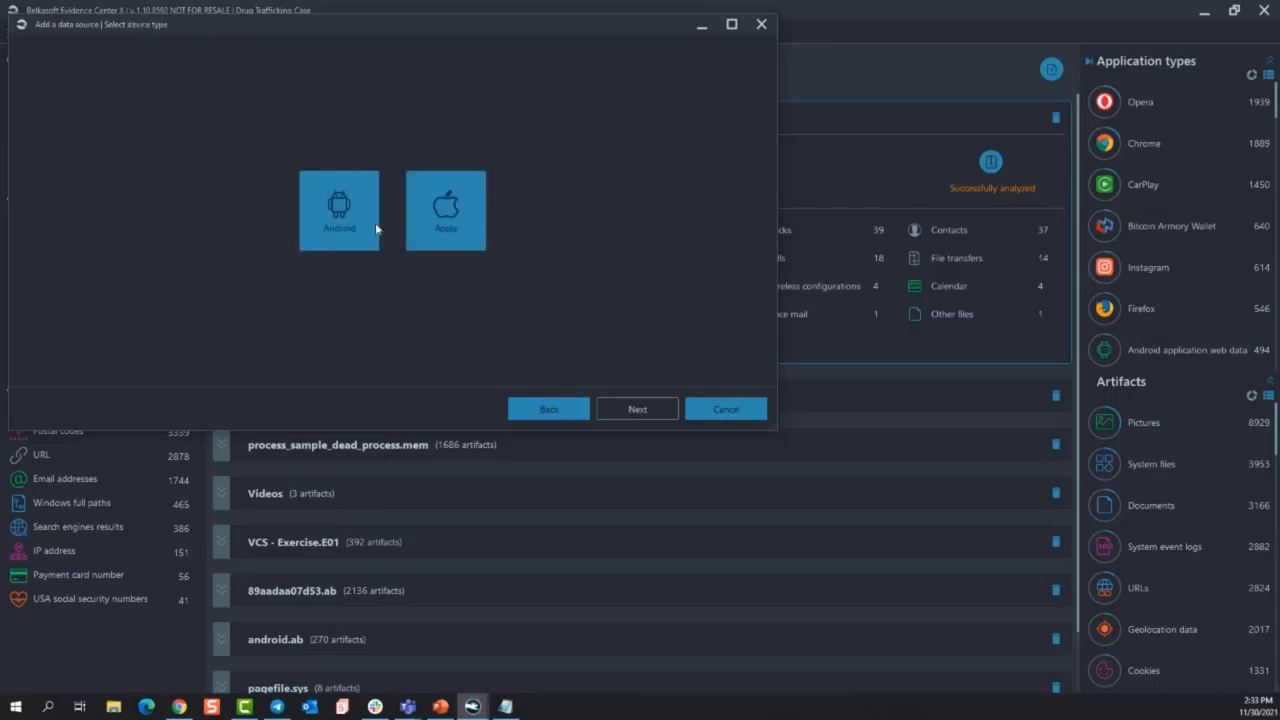
left_click(346, 209)
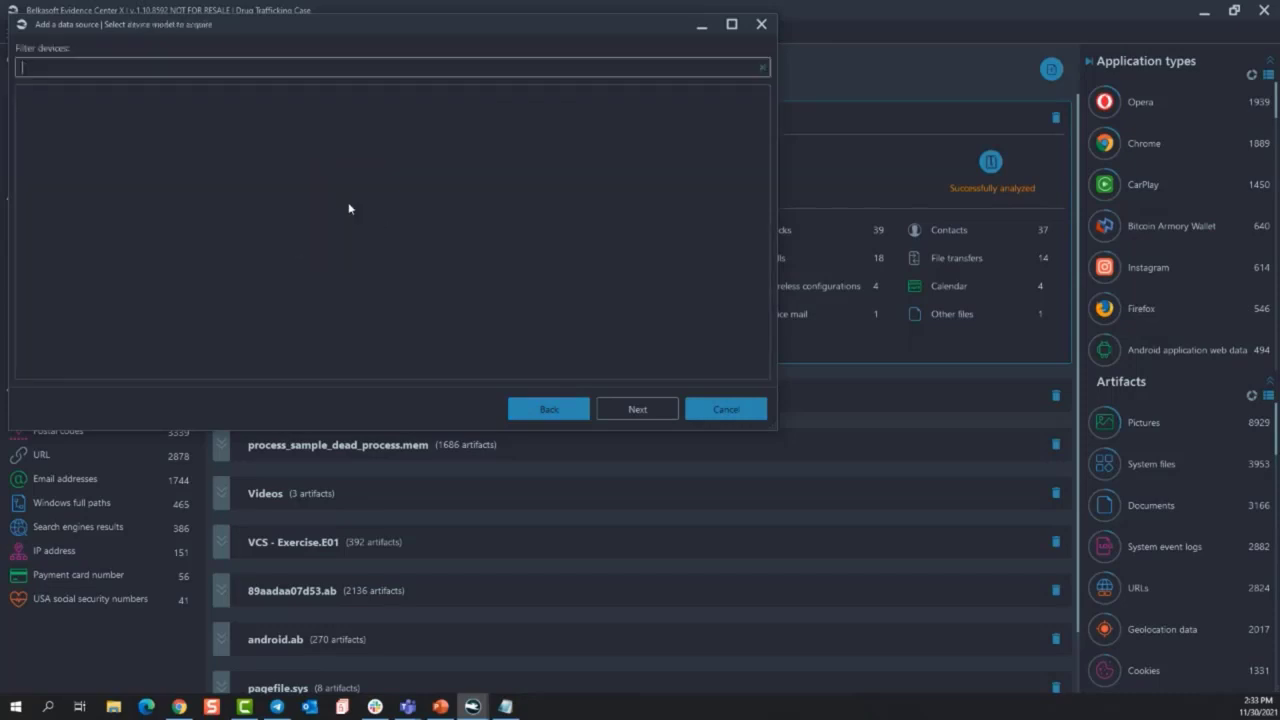
scroll(422, 287, "down", 1)
scroll(422, 287, "up", 1)
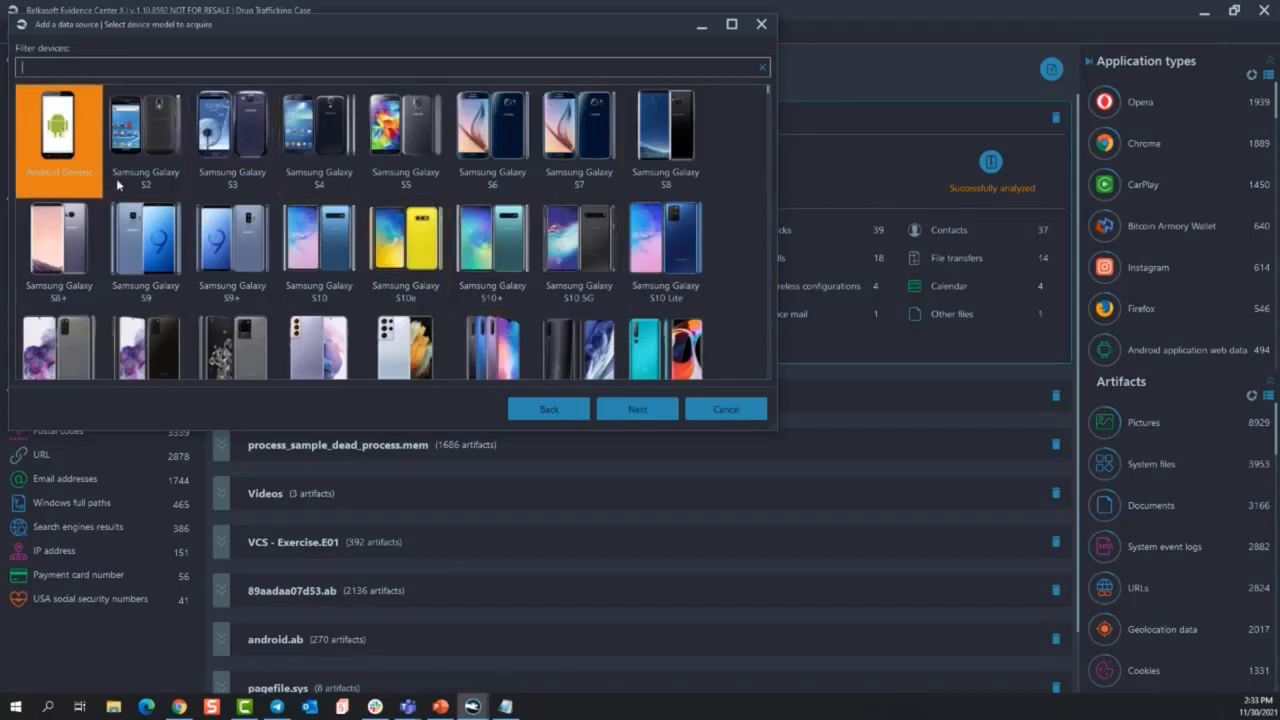
Pick the Apple iPhone X for mobile acquisition, review its acquisition methods, and return to the acquisition source types
left_click(548, 409)
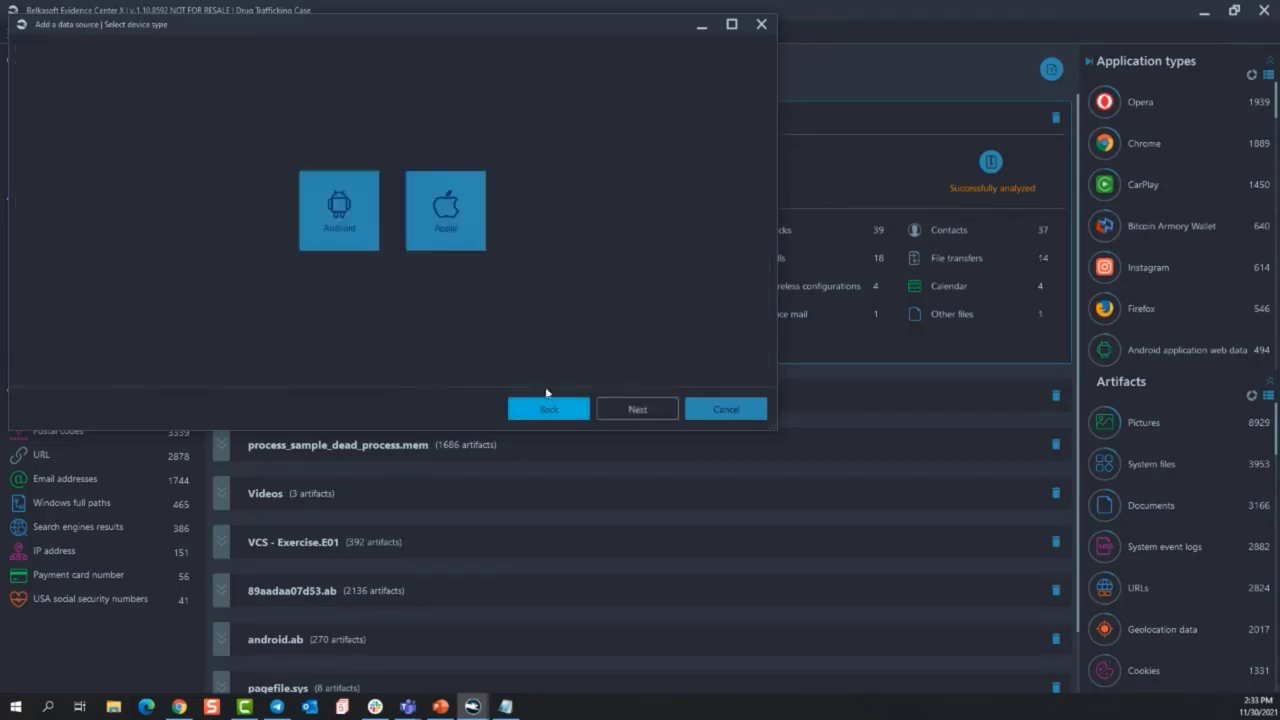
left_click(428, 233)
double_click(428, 233)
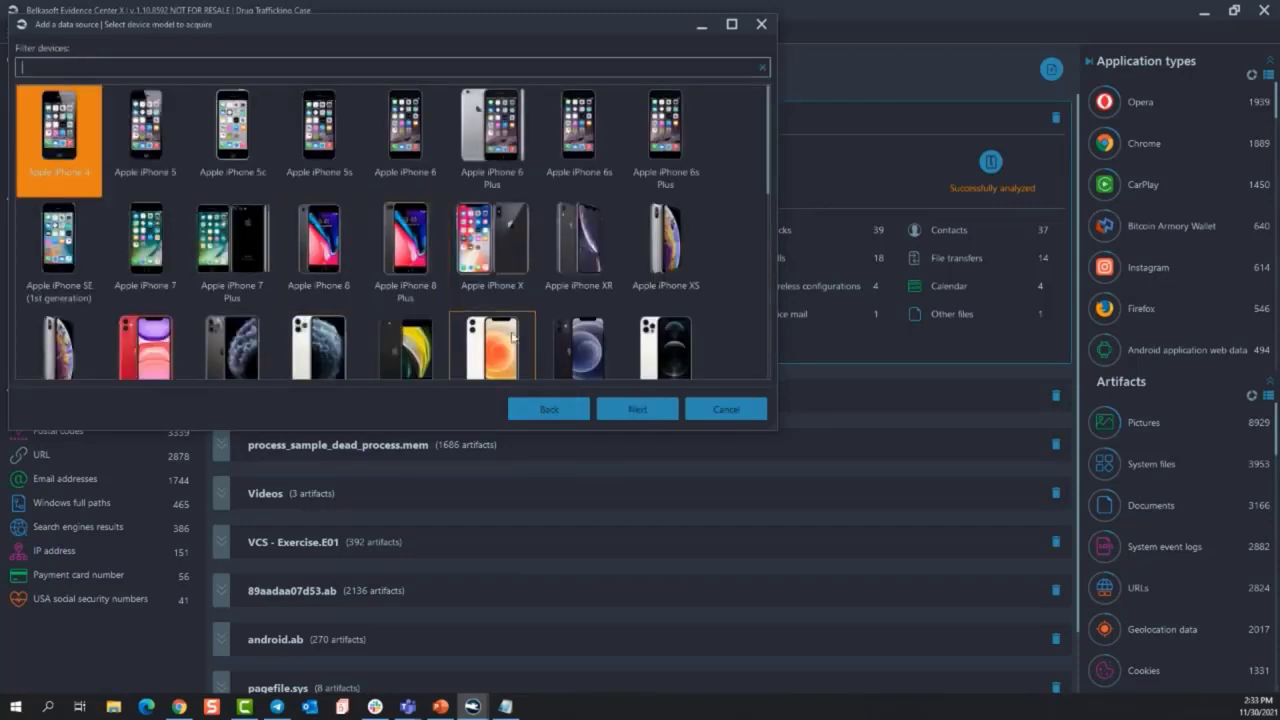
left_click(494, 250)
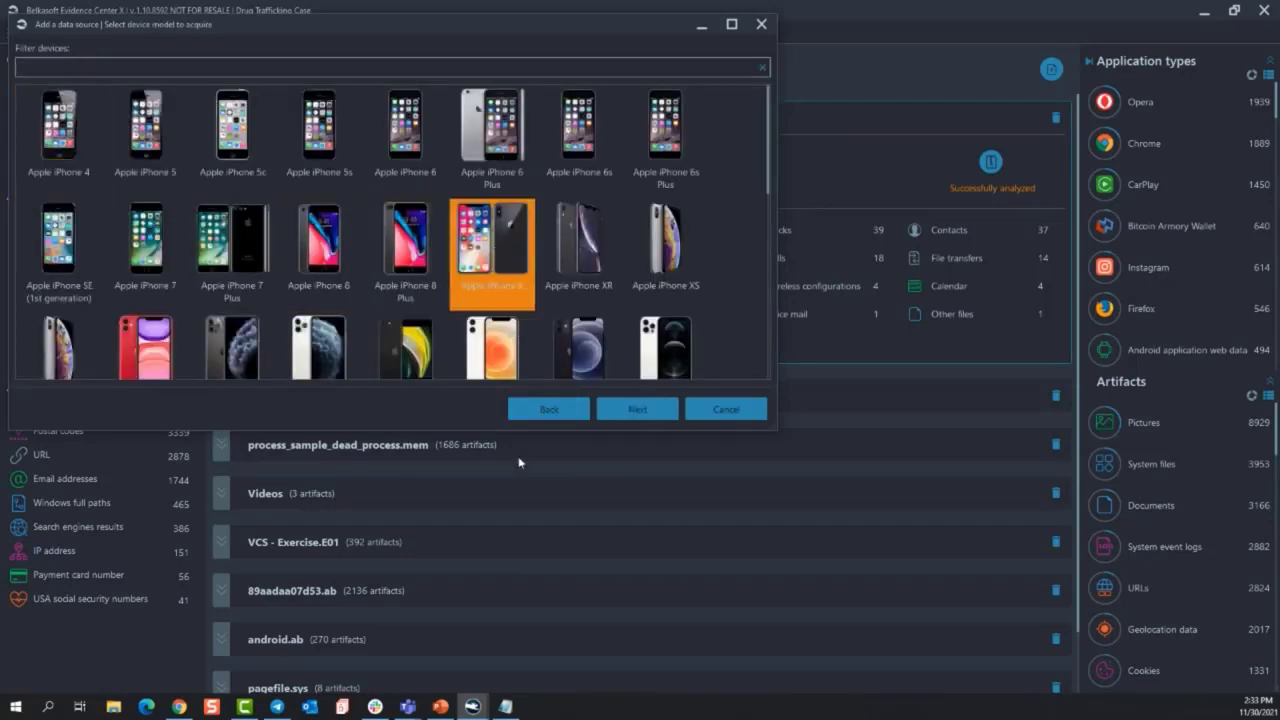
left_click(637, 409)
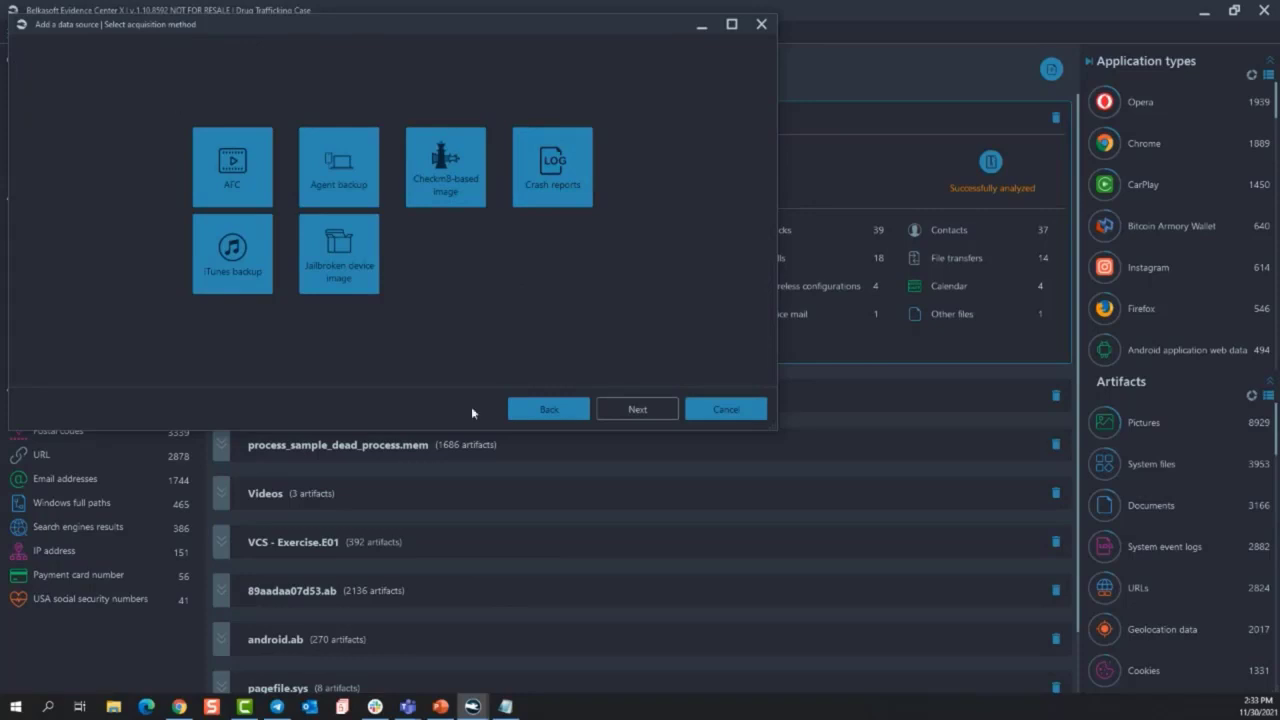
left_click(552, 414)
left_click(552, 414)
left_click(552, 414)
Review the cloud sources and predefined email services, and inspect the account and server settings for an email service that is not listed
left_click(614, 243)
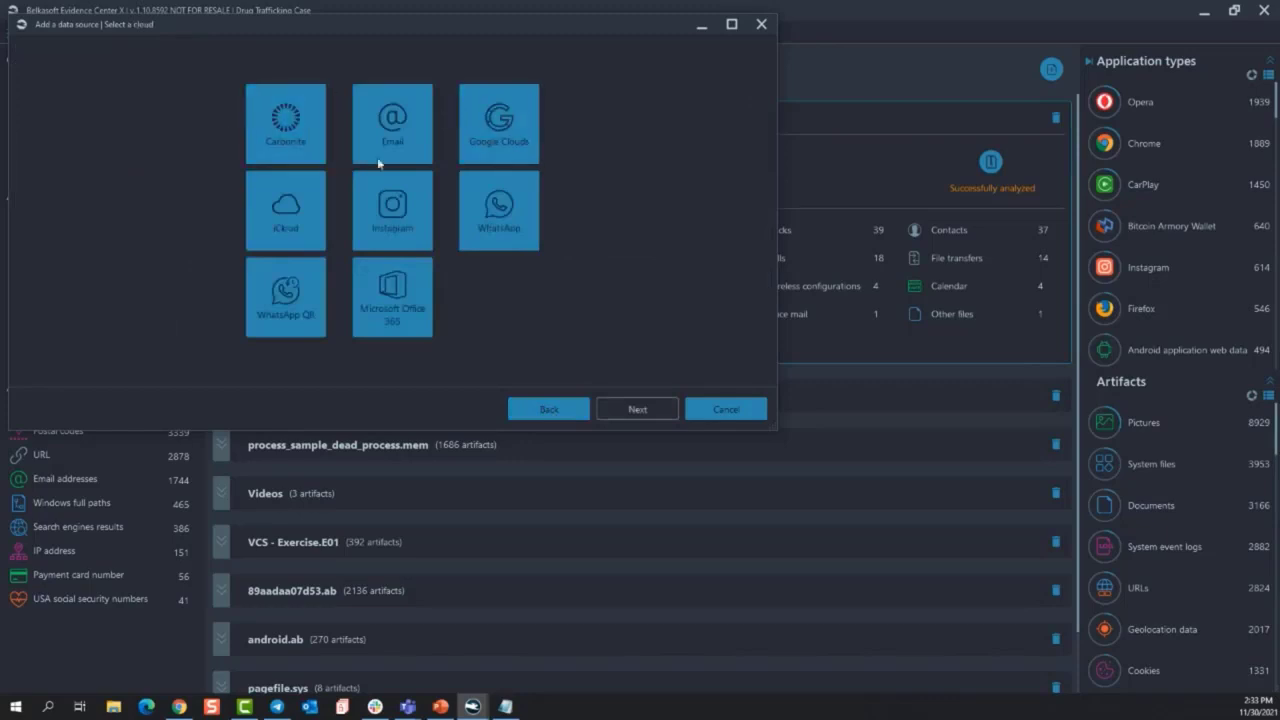
left_click(406, 133)
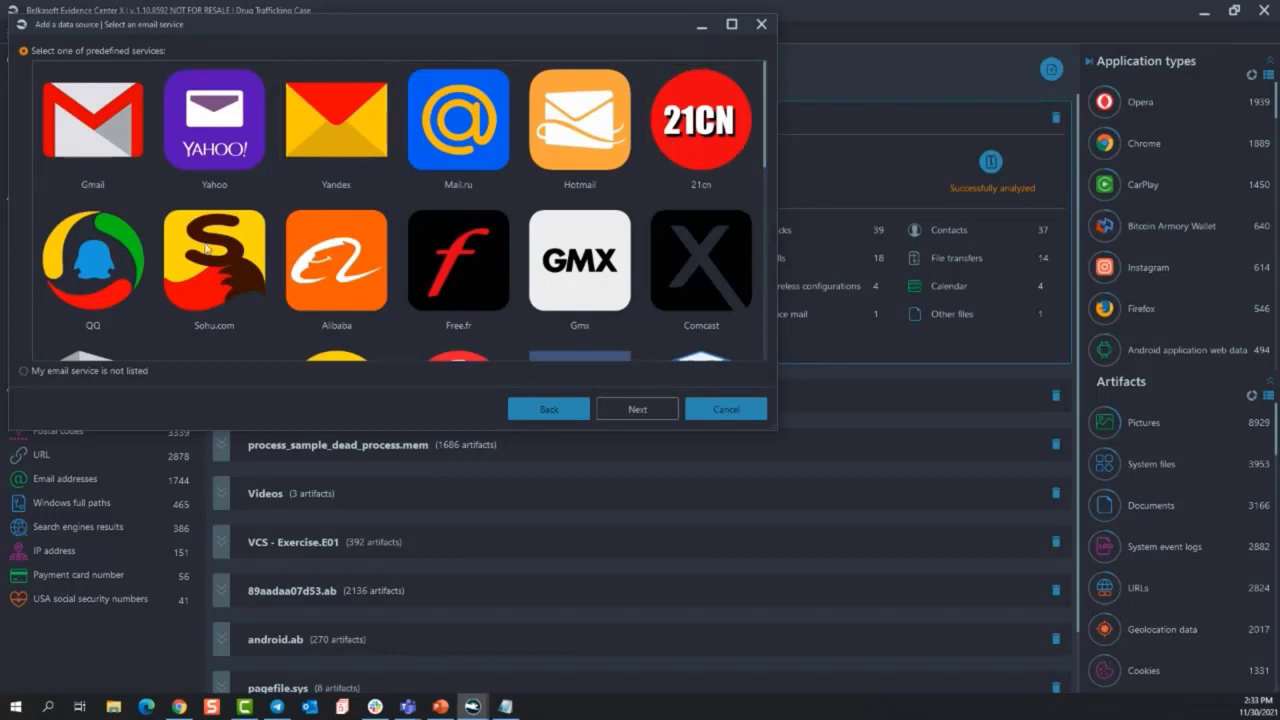
left_click(63, 371)
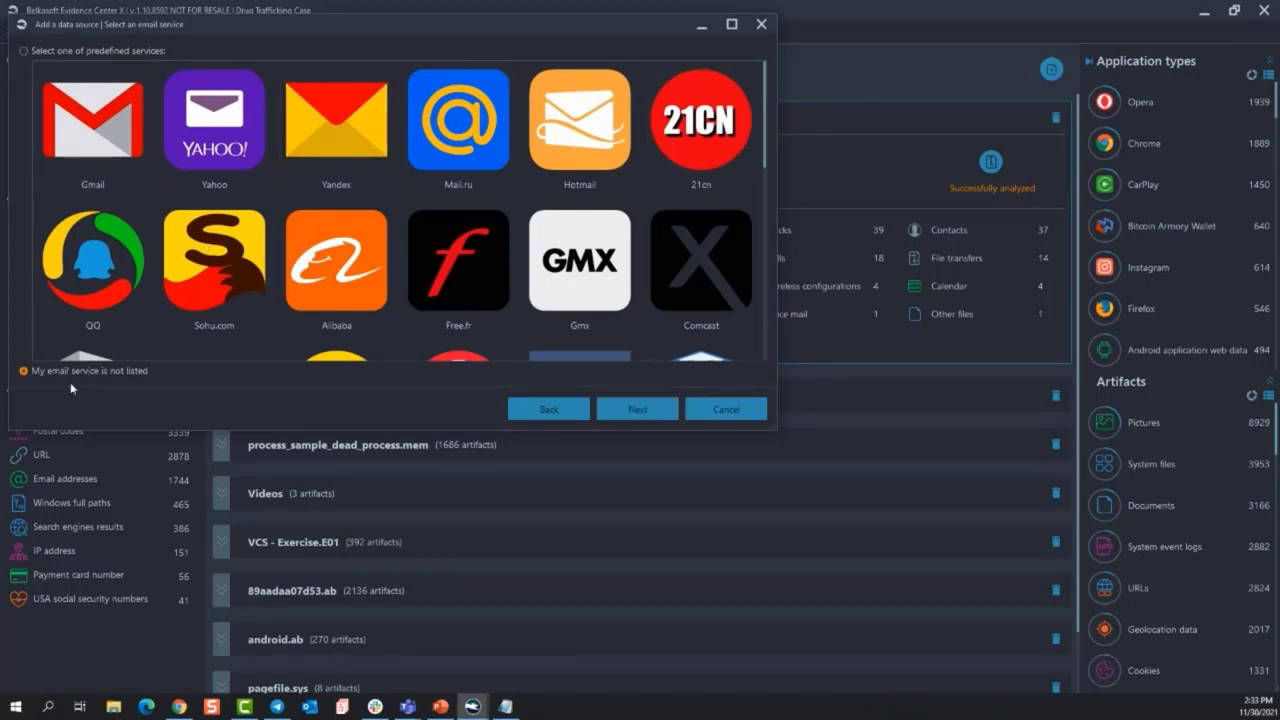
left_click(633, 408)
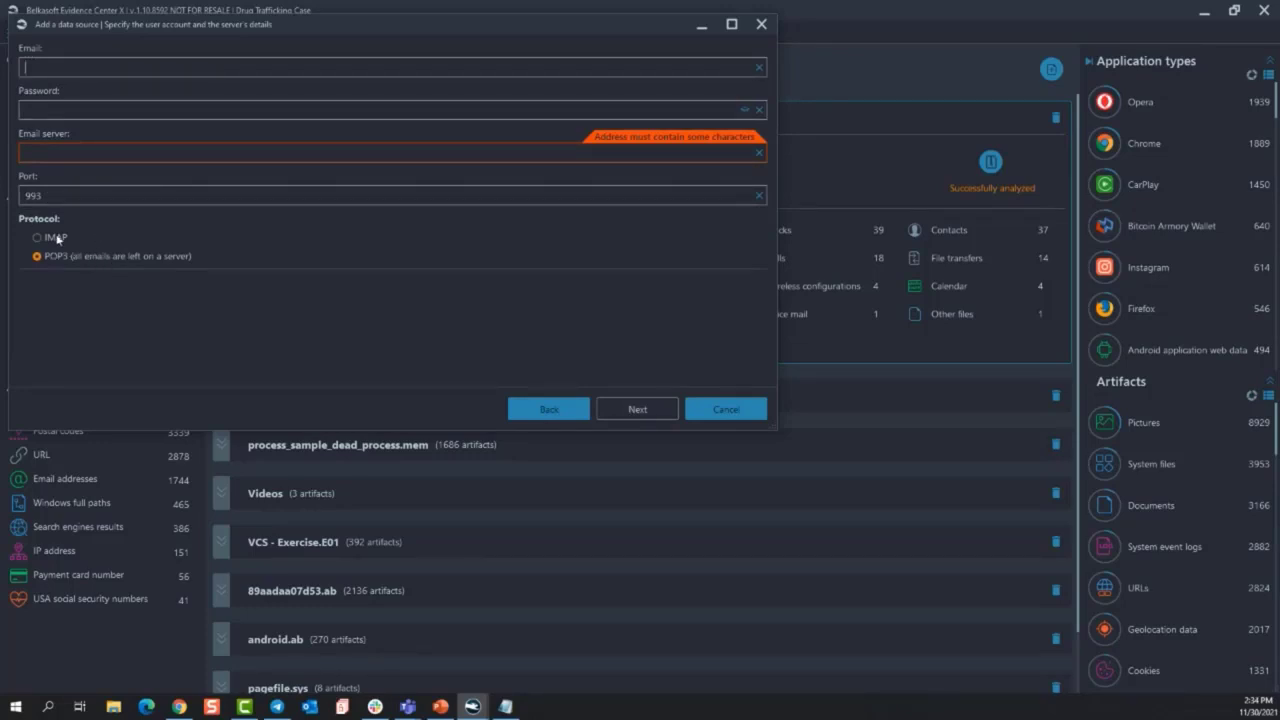
left_click(553, 411)
left_click(553, 411)
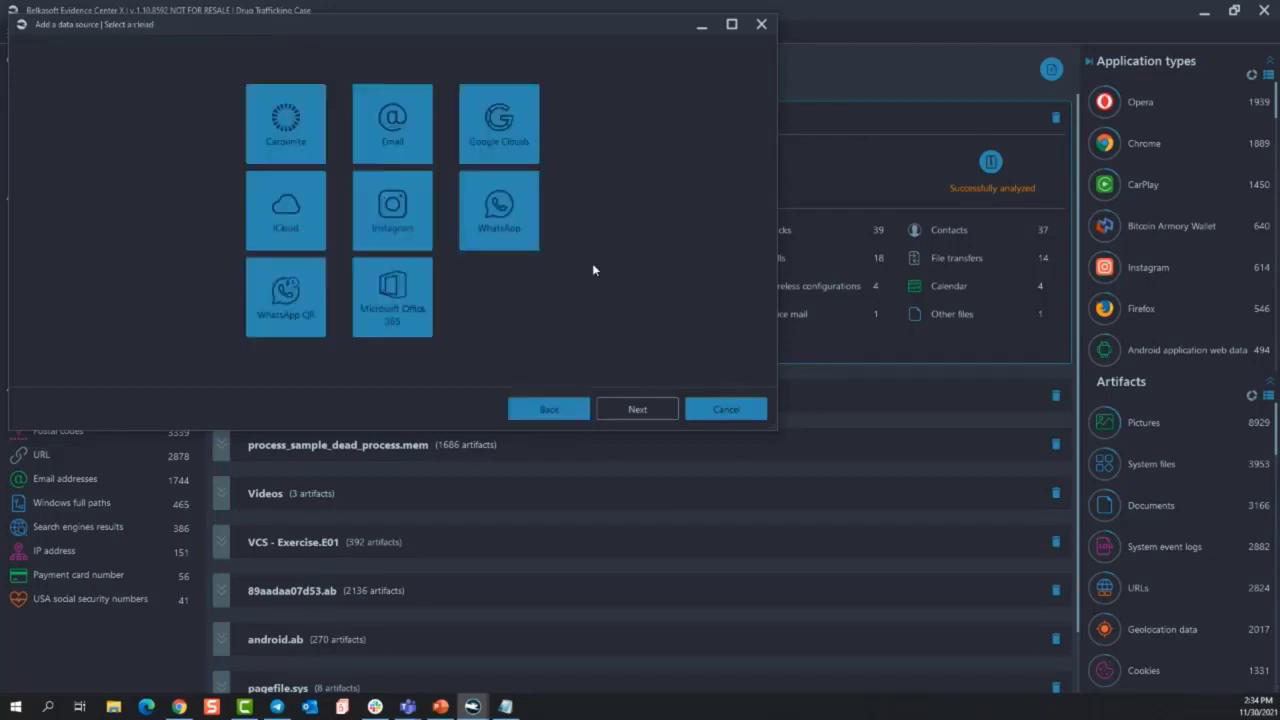
Review the Google cloud types and the WhatsApp QR acquisition options among the cloud sources
left_click(508, 138)
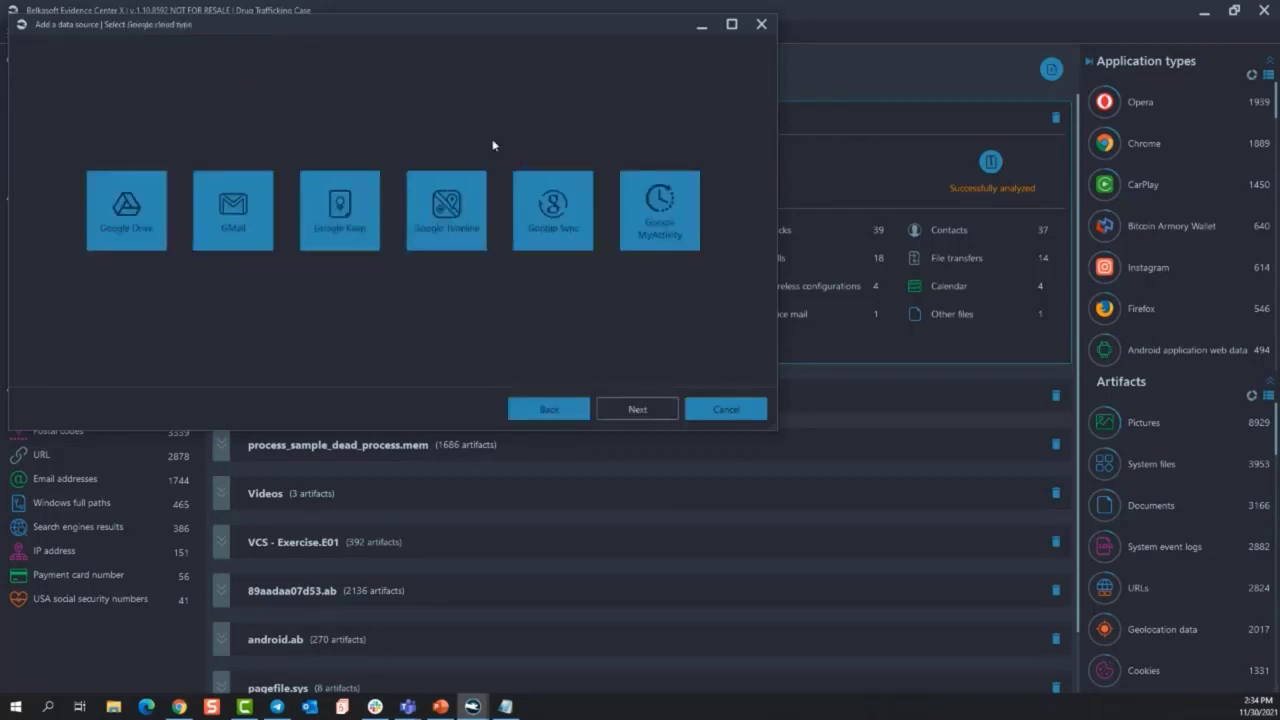
left_click(548, 409)
left_click(292, 300)
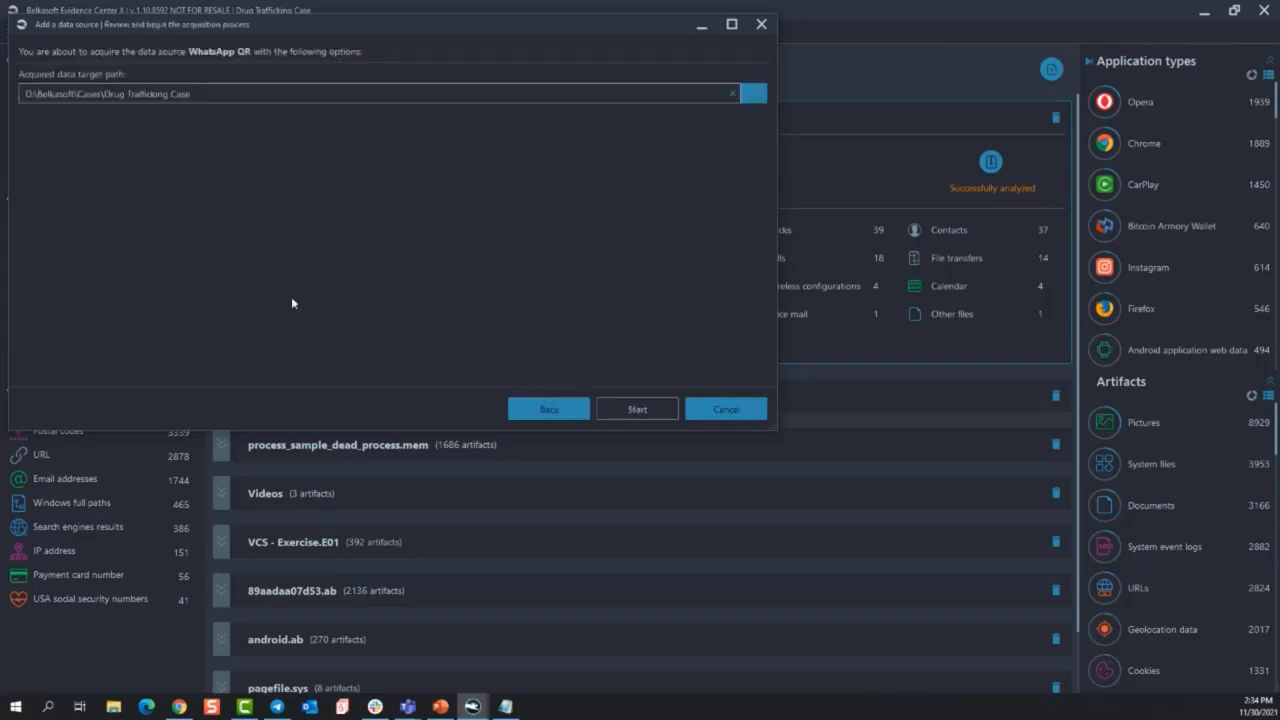
left_click(566, 414)
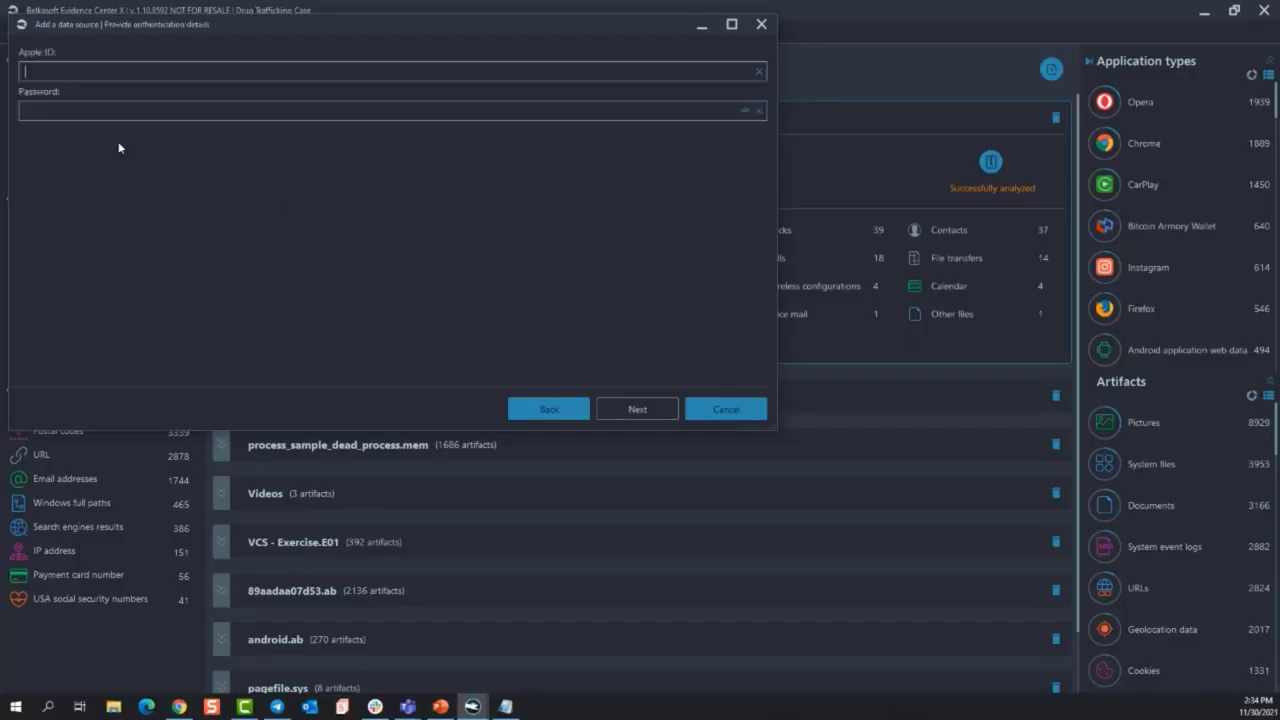
Go from the iCloud login details to the Microsoft Office 365 ones, and cancel adding a data source
left_click(553, 412)
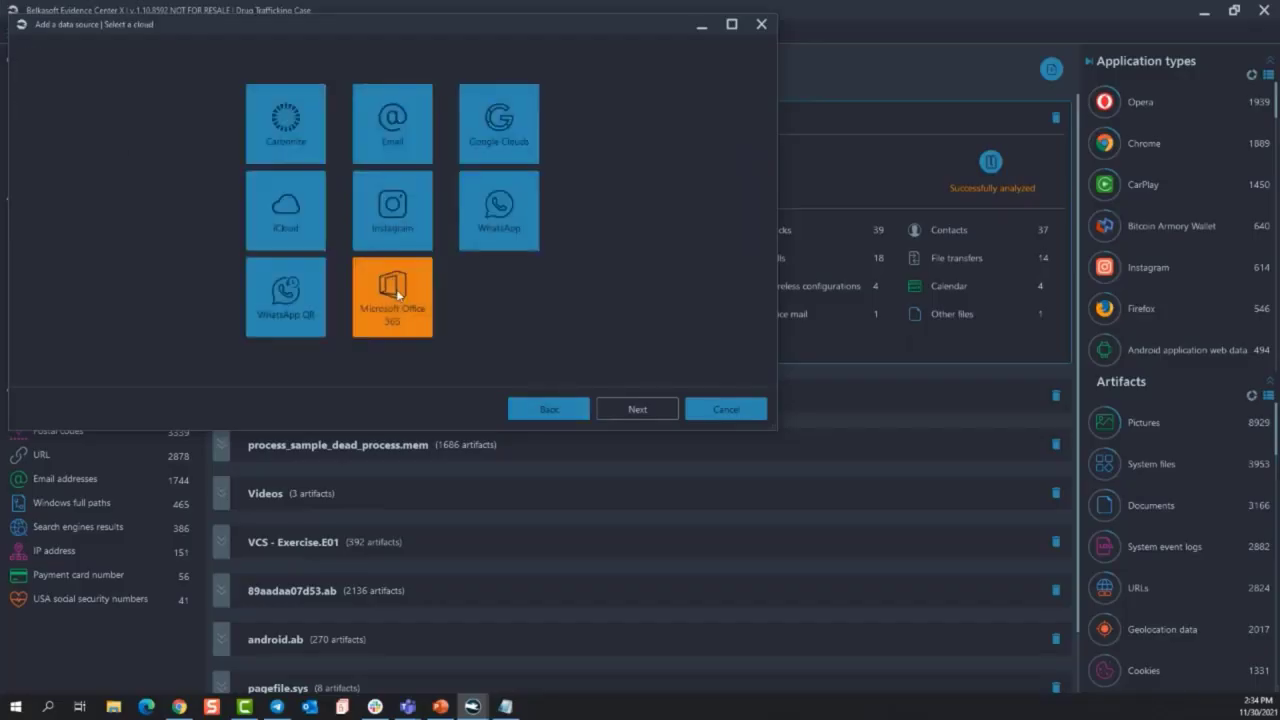
left_click(385, 292)
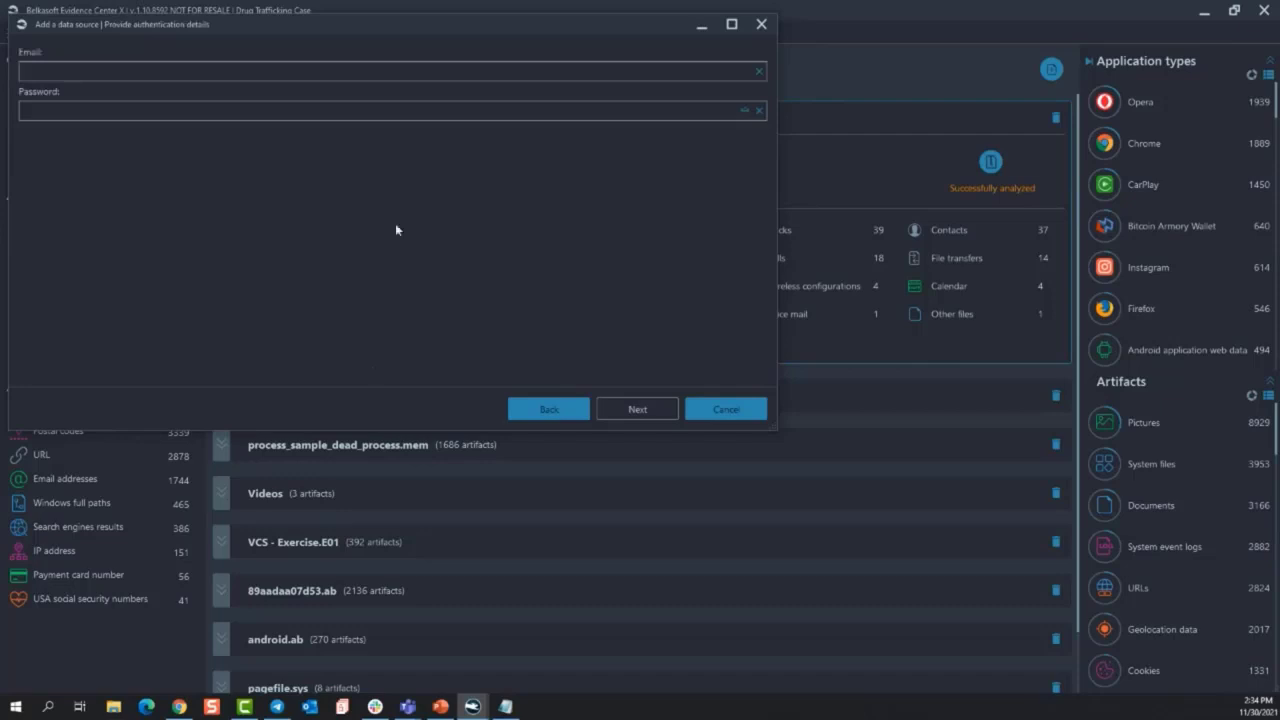
left_click(749, 411)
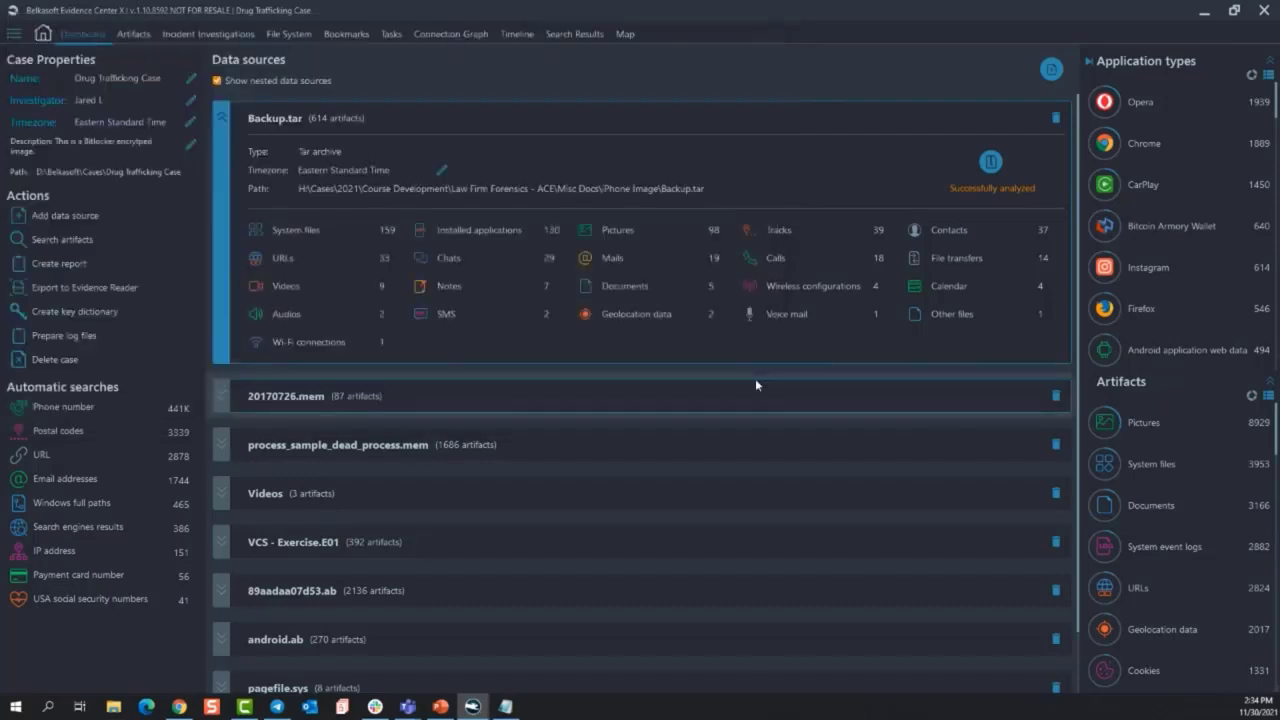
Start an artifact search from the dashboard, choose the predefined search option, and examine its available search categories
left_click(69, 239)
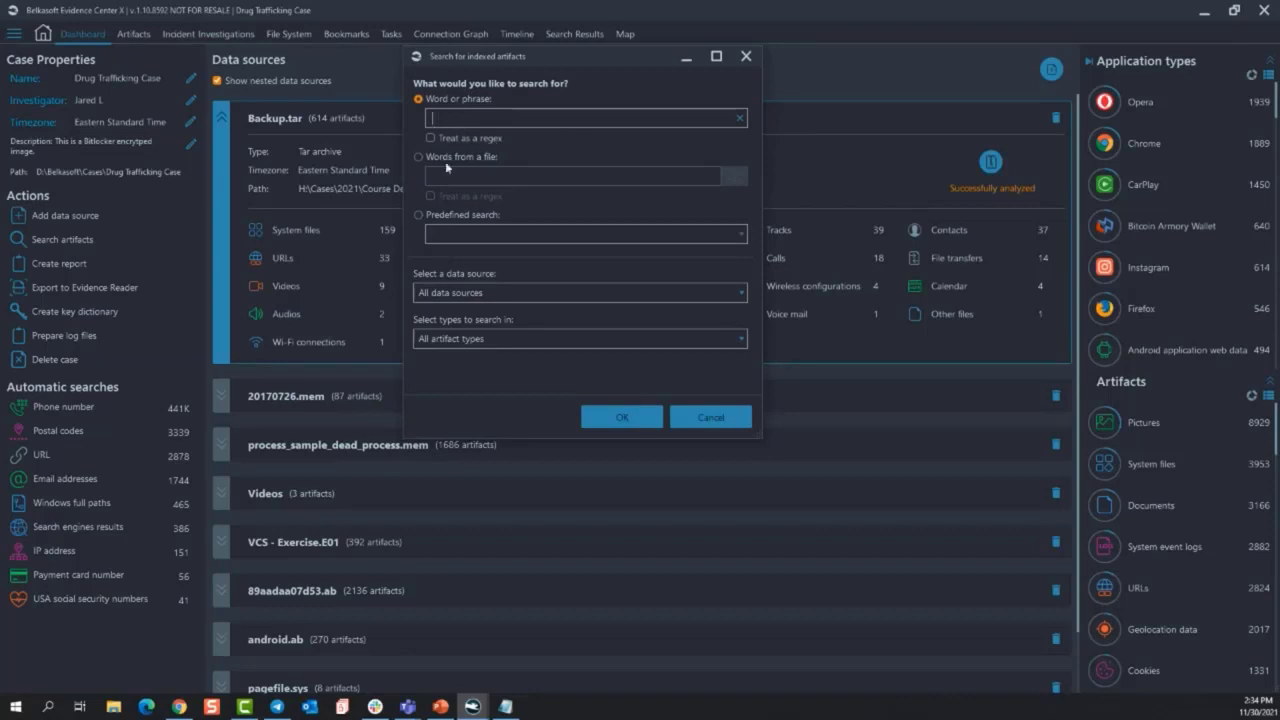
left_click(455, 216)
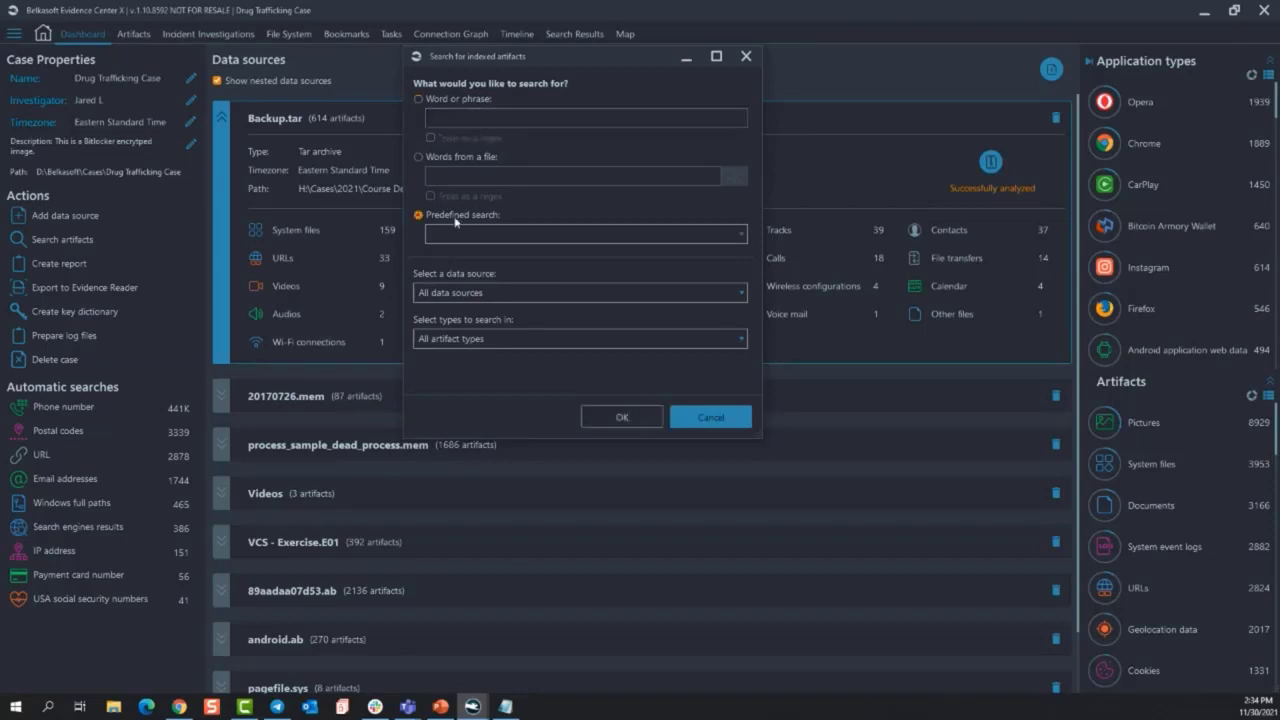
left_click(485, 236)
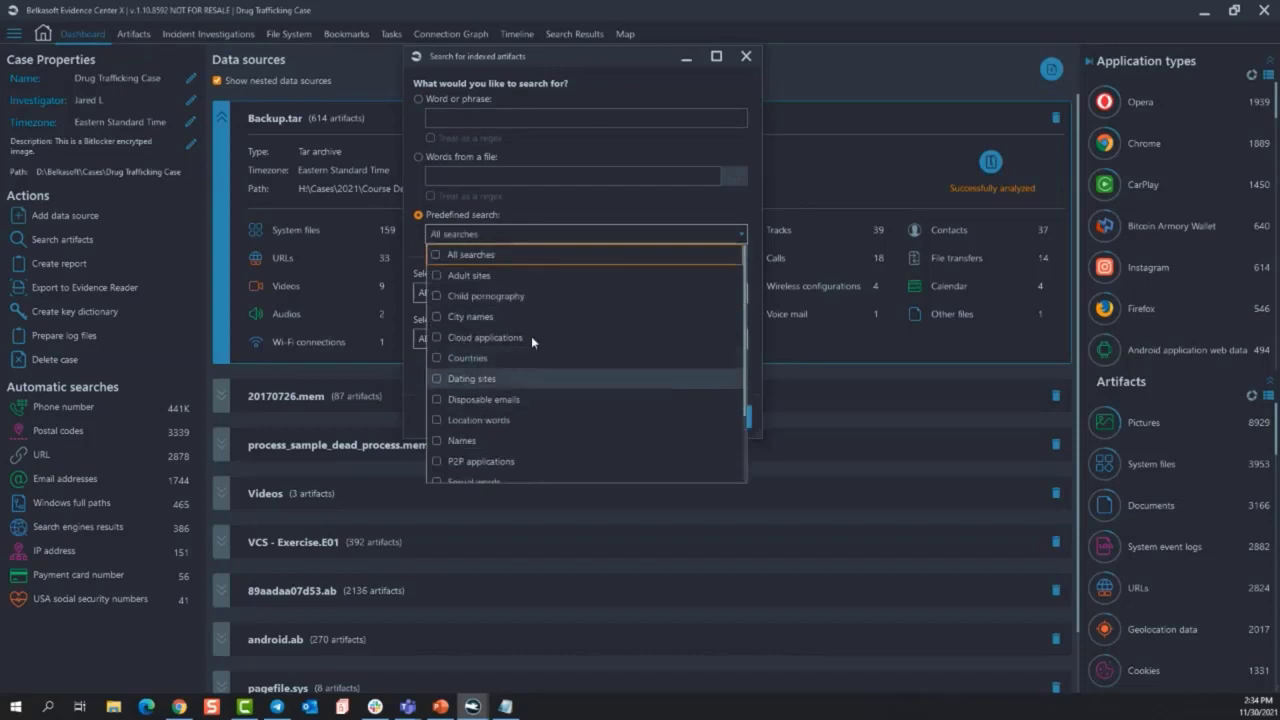
scroll(524, 428, "down", 1)
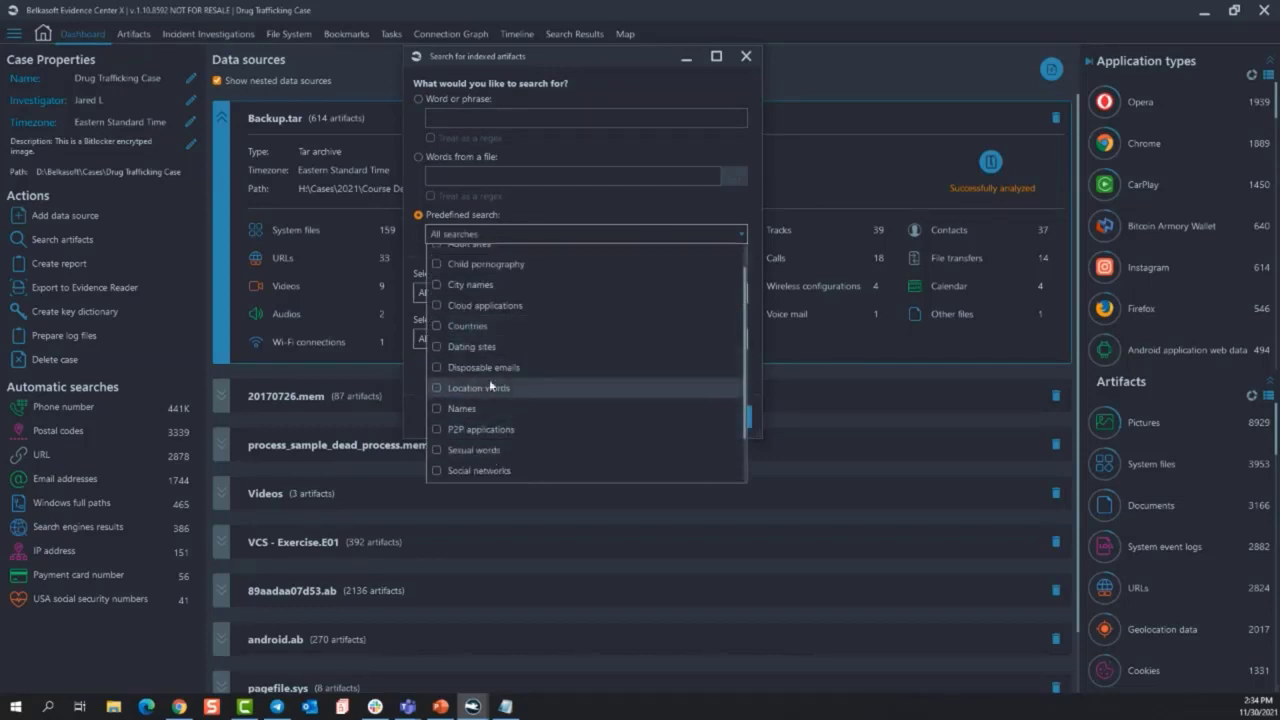
scroll(489, 379, "up", 1)
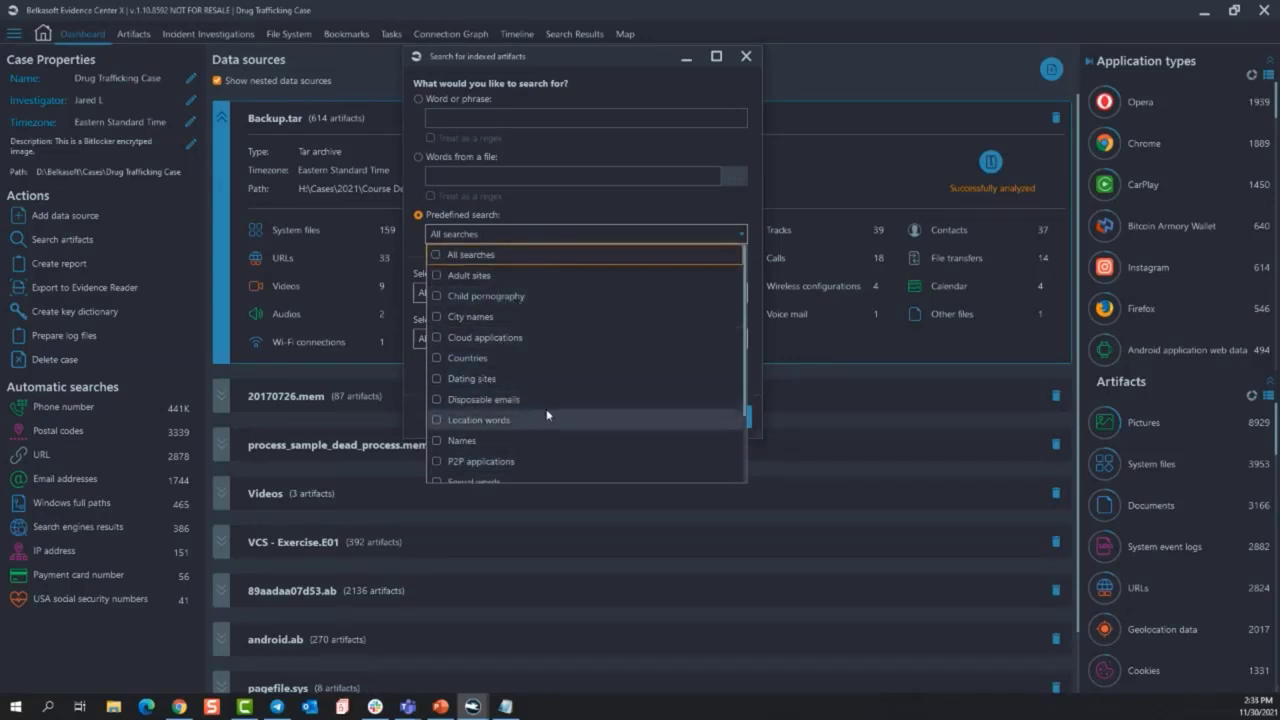
scroll(545, 416, "down", 1)
scroll(547, 414, "down", 1)
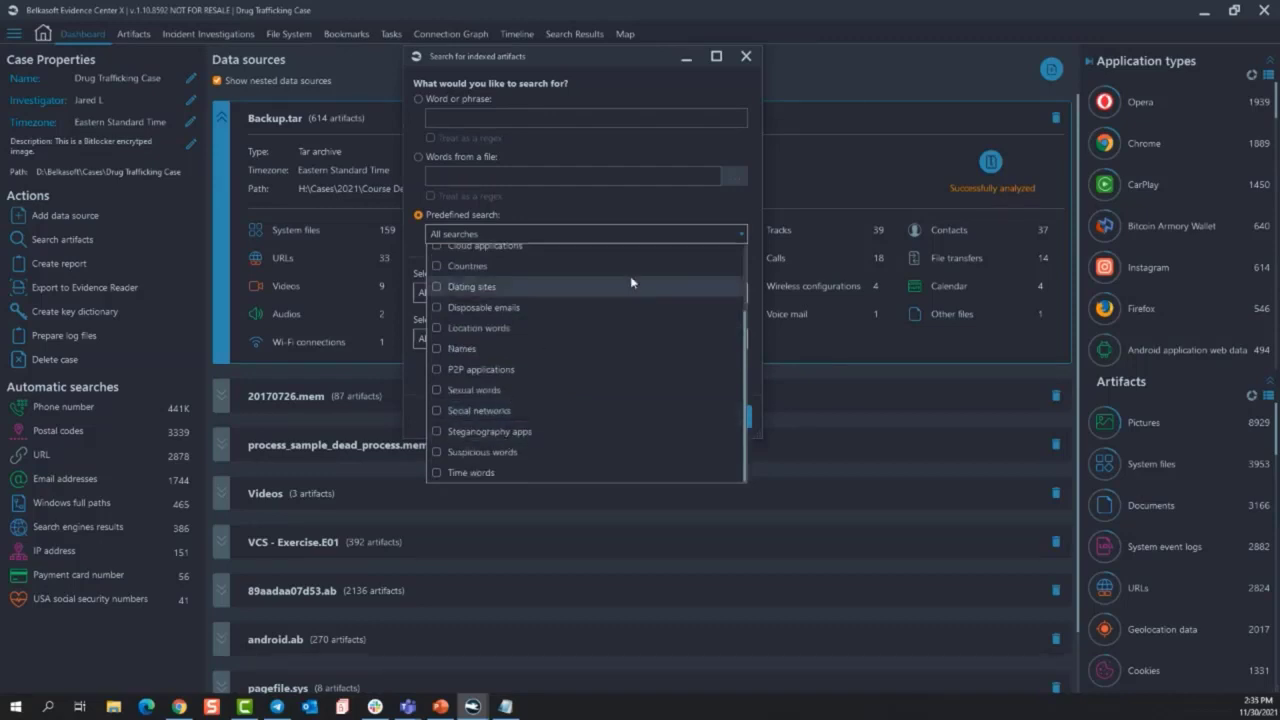
Leave the predefined search categories and restrict the artifact search to the data source 20170726.mem instead of all sources
scroll(581, 371, "up", 2)
left_click(579, 214)
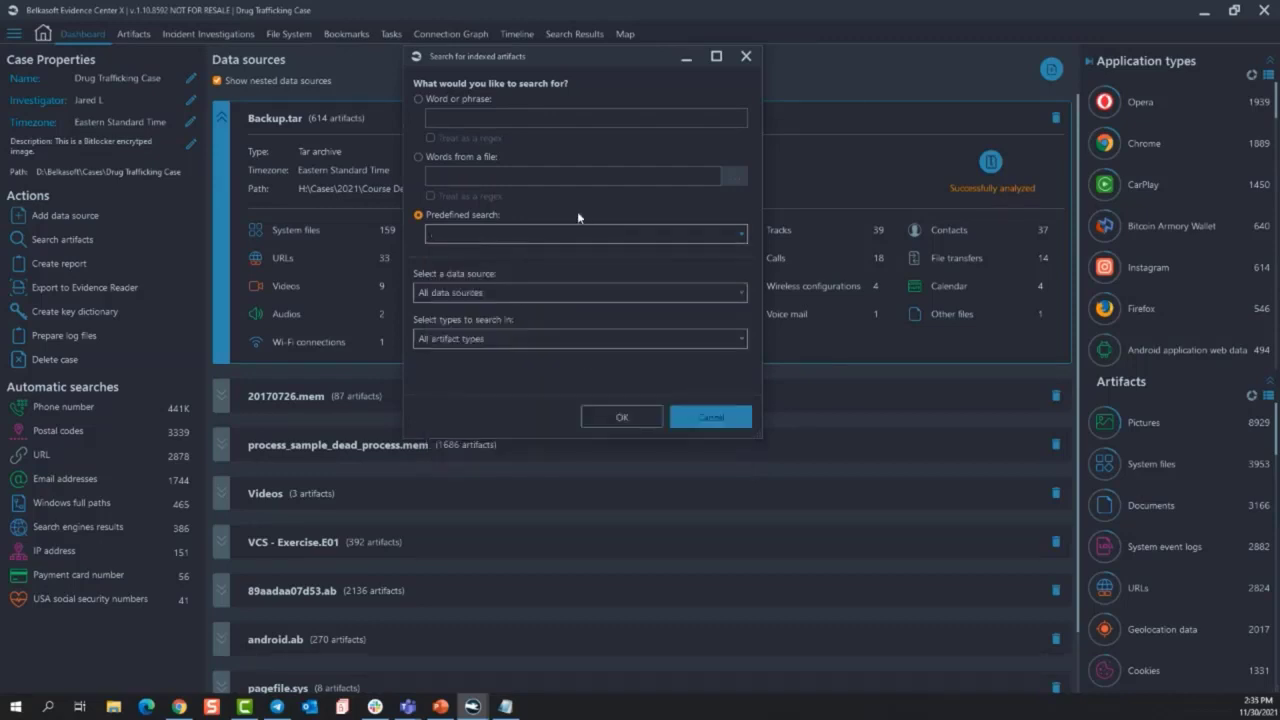
left_click(502, 288)
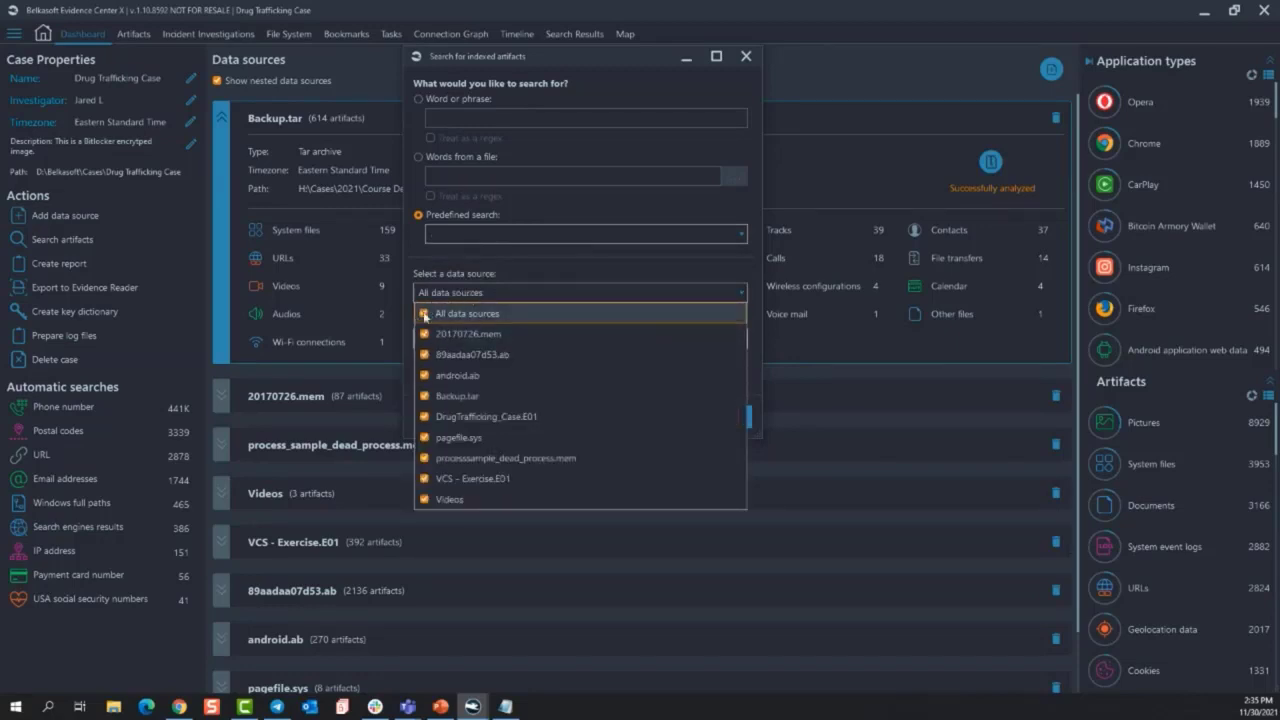
left_click(424, 315)
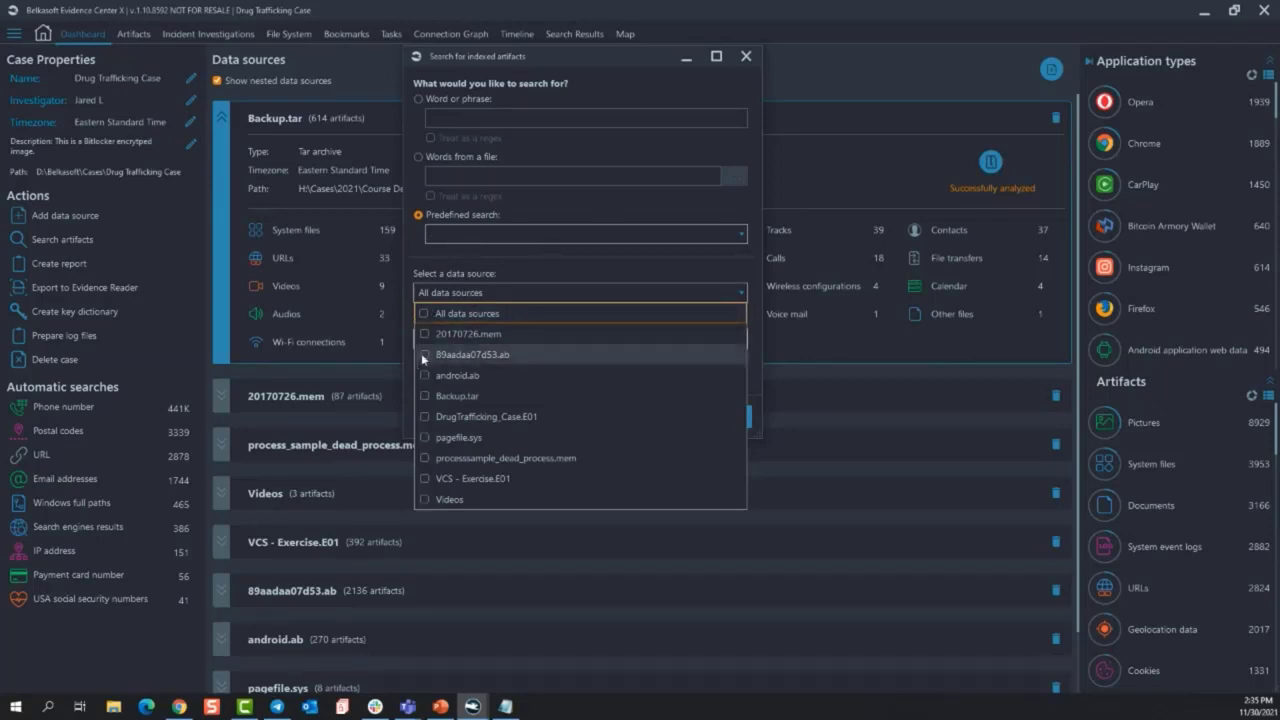
left_click(424, 334)
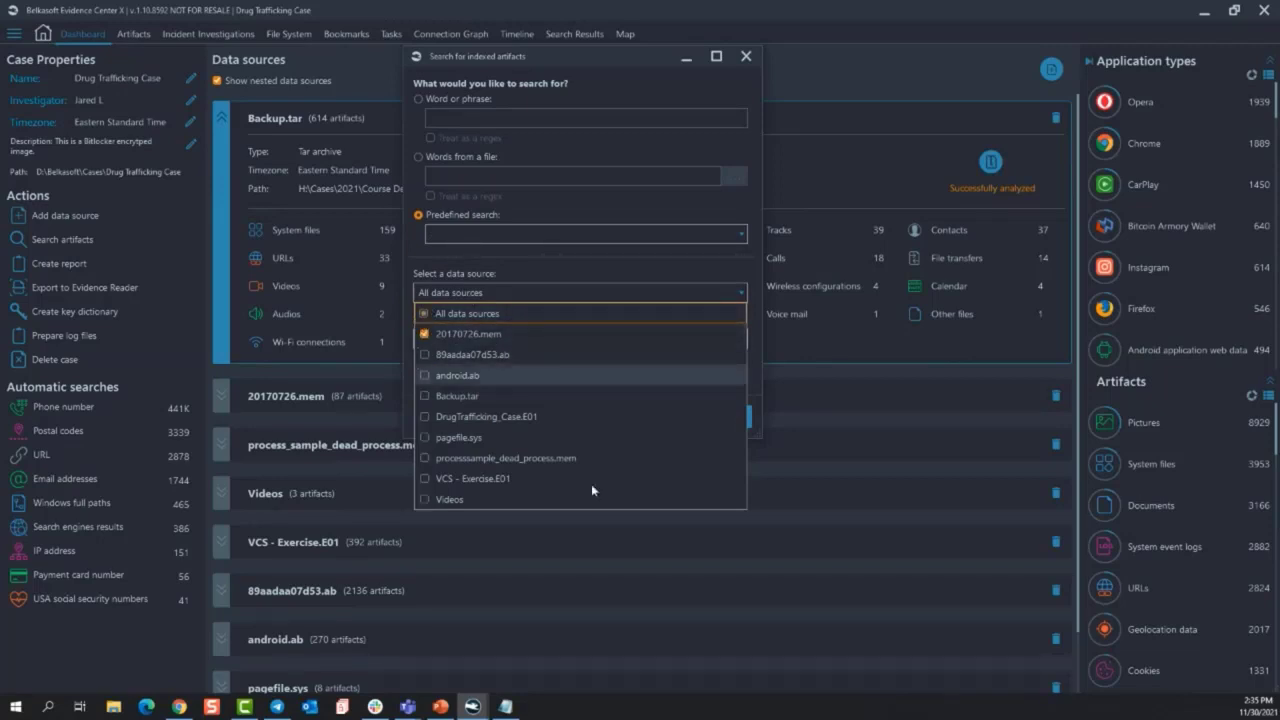
left_click(559, 275)
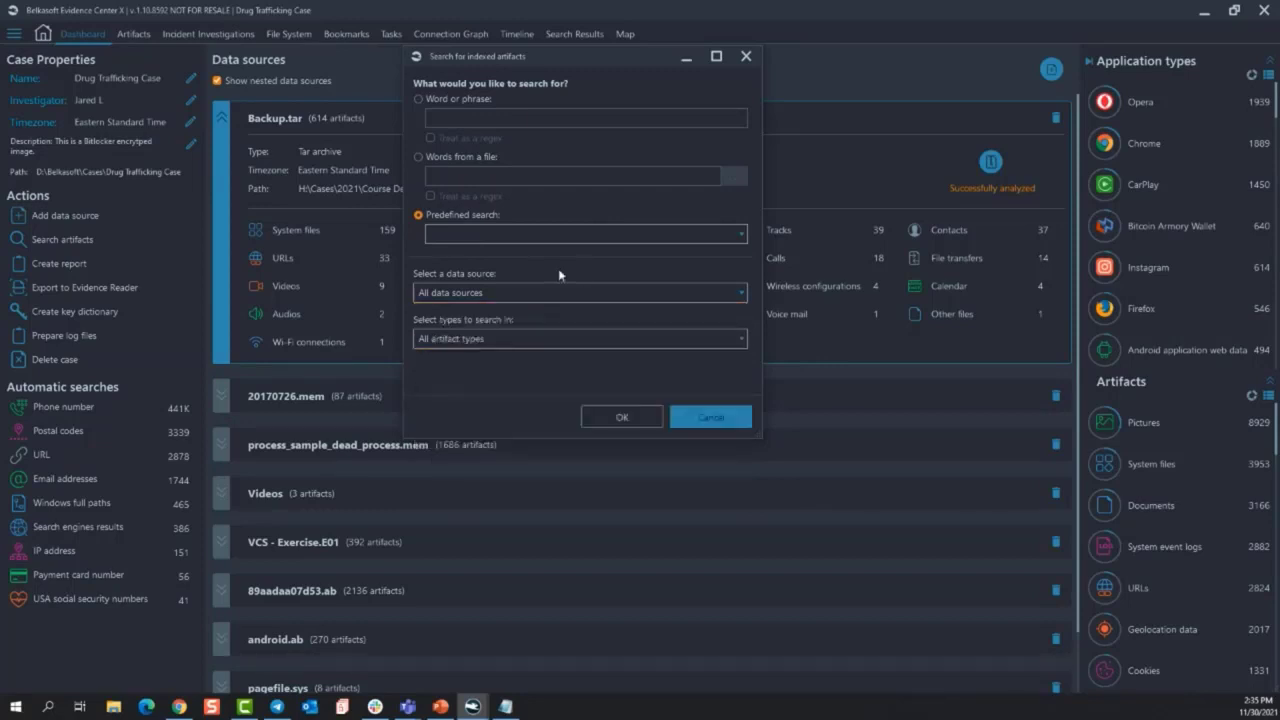
Review the artifact types that can be searched, and leave only 20170726.mem selected as the data source
left_click(525, 334)
scroll(537, 440, "down", 1)
scroll(537, 440, "down", 3)
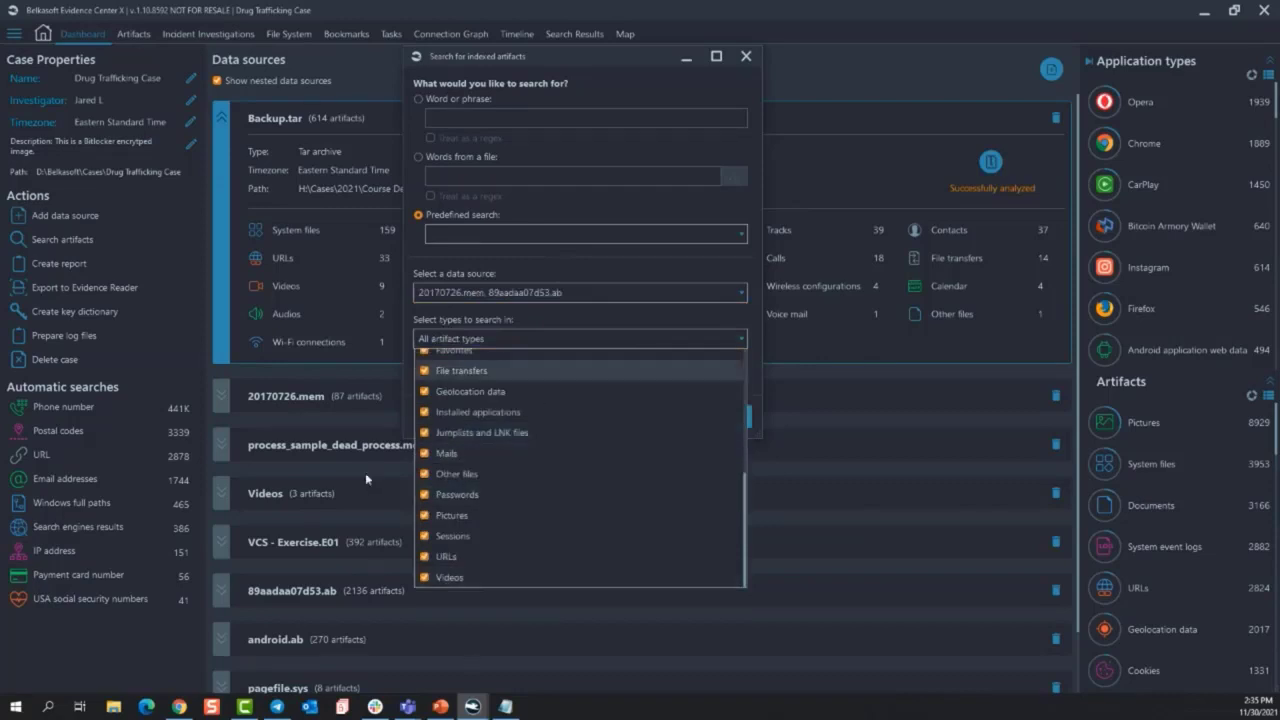
left_click(741, 339)
left_click(535, 292)
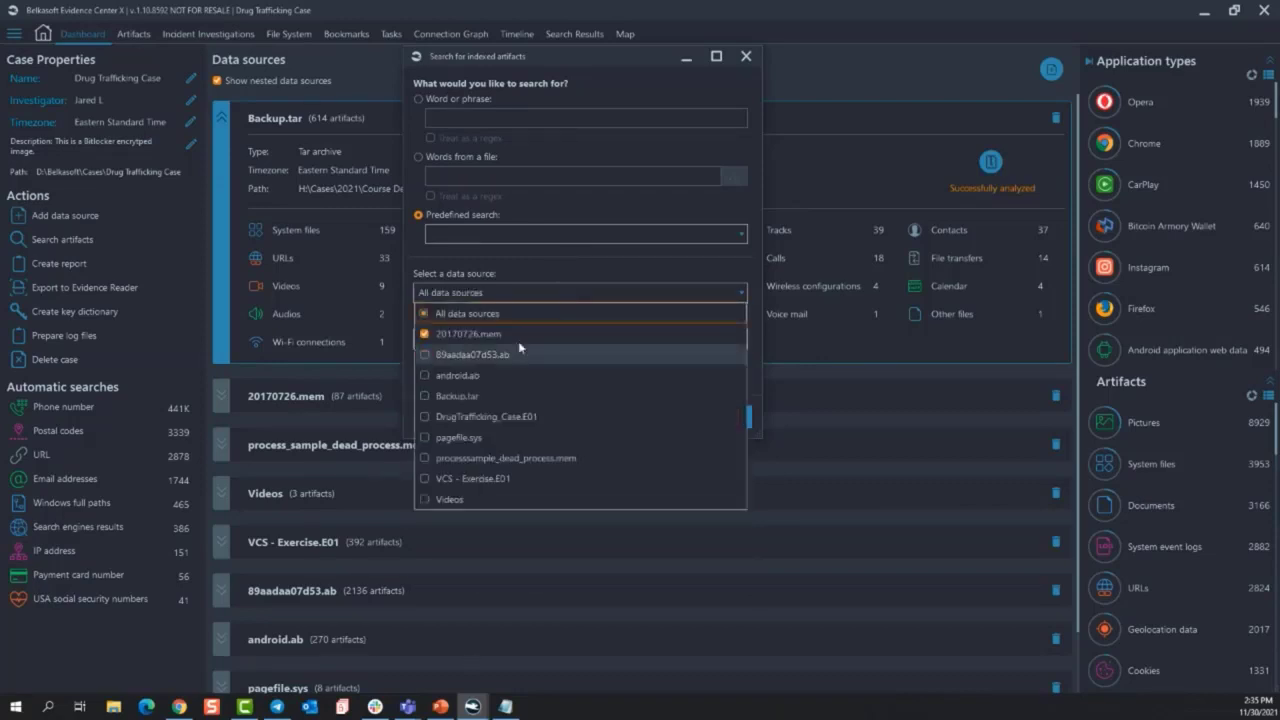
left_click(539, 295)
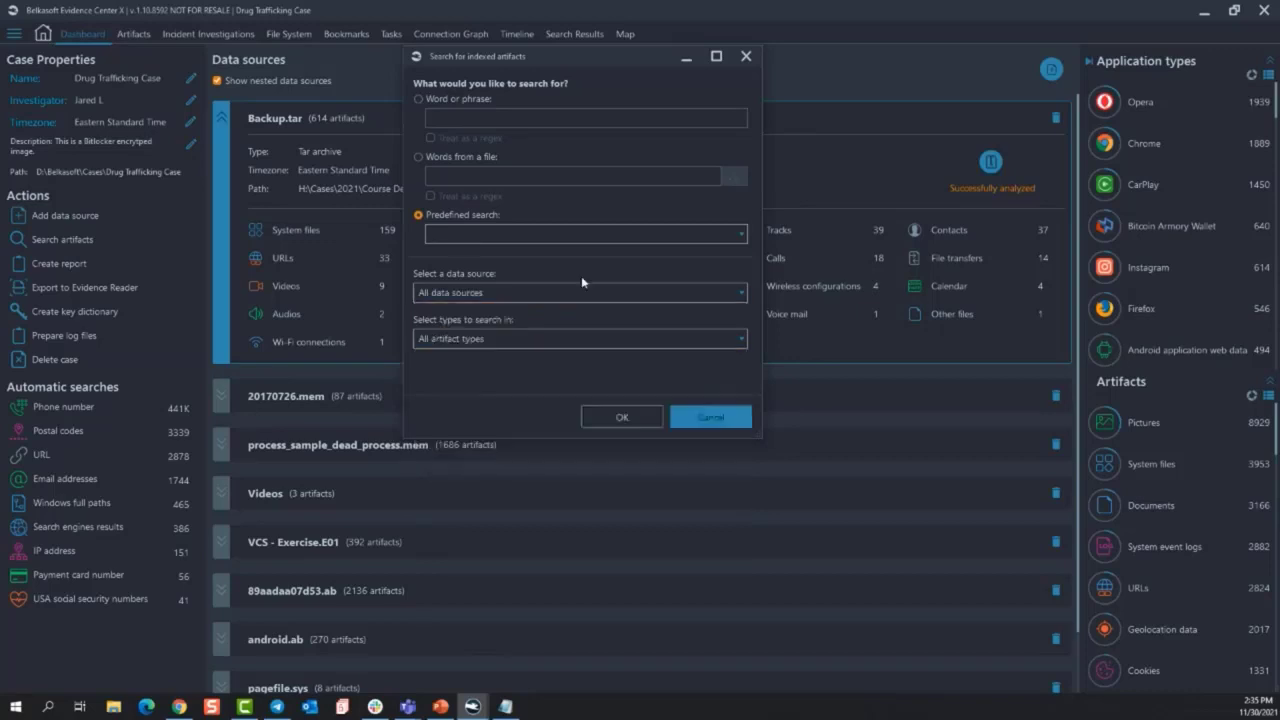
Limit the searched artifact types to Pictures only, and cancel the artifact search
left_click(546, 340)
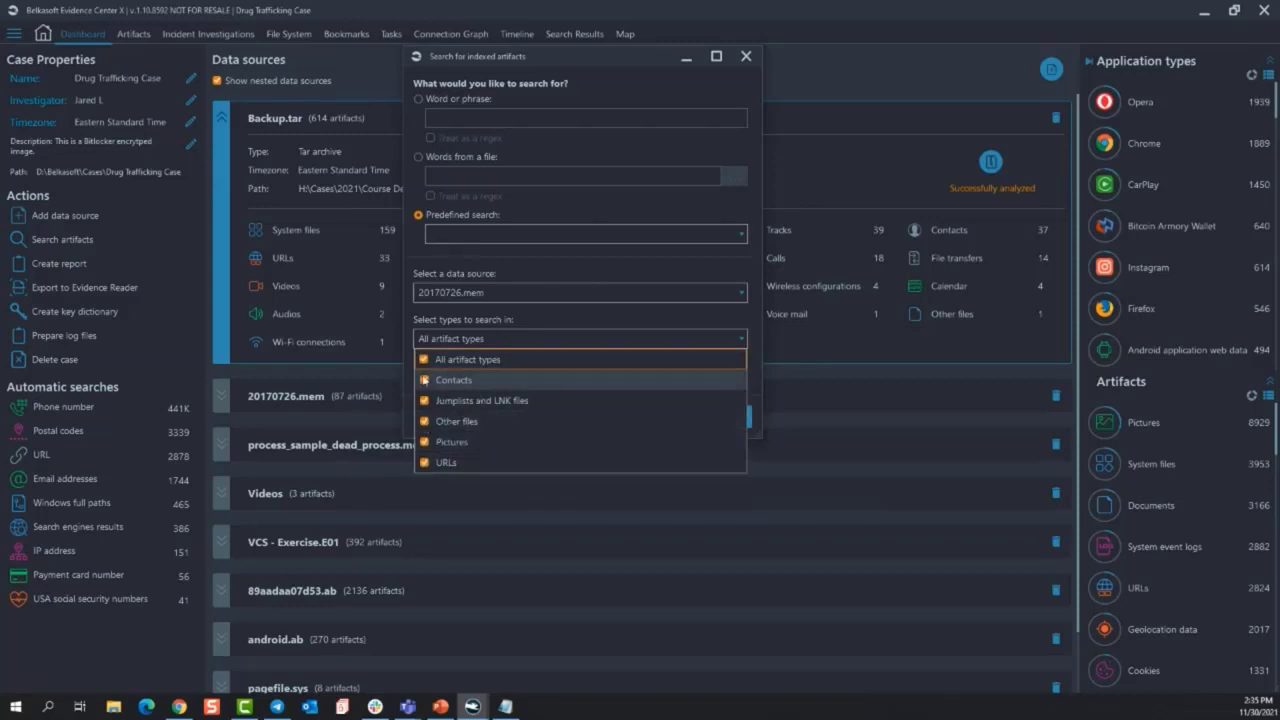
left_click(423, 360)
left_click(424, 442)
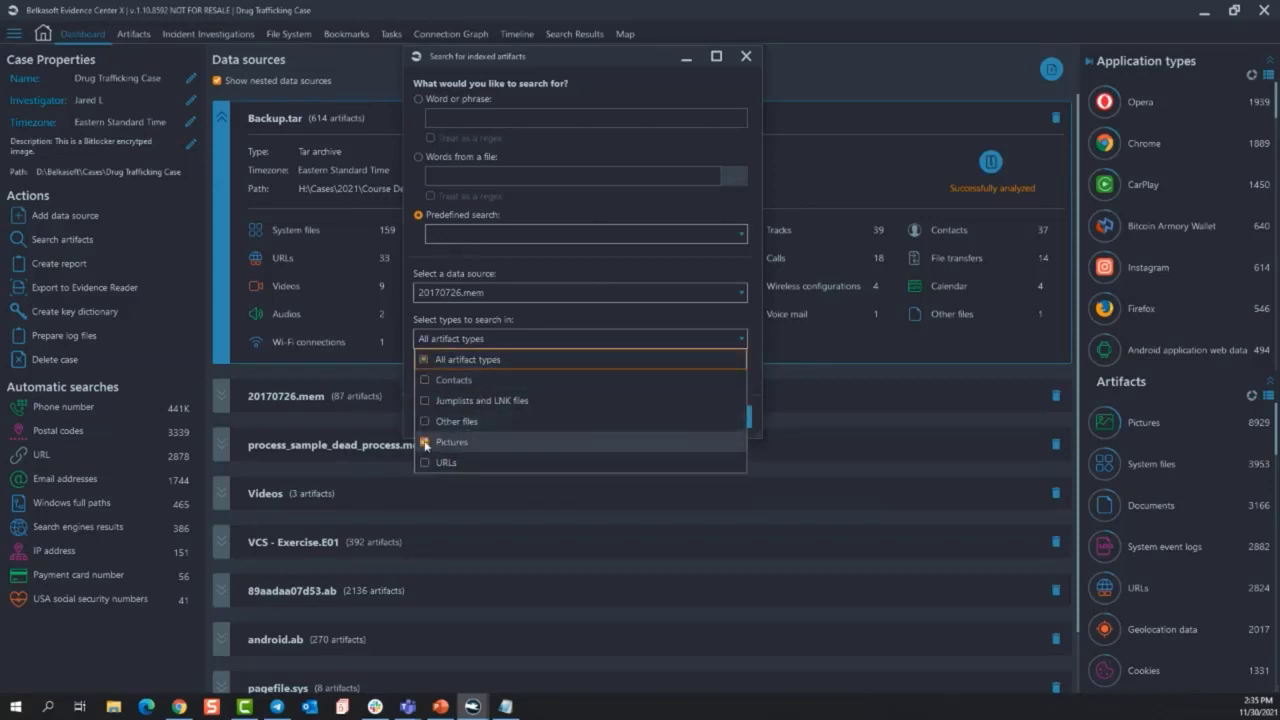
left_click(591, 318)
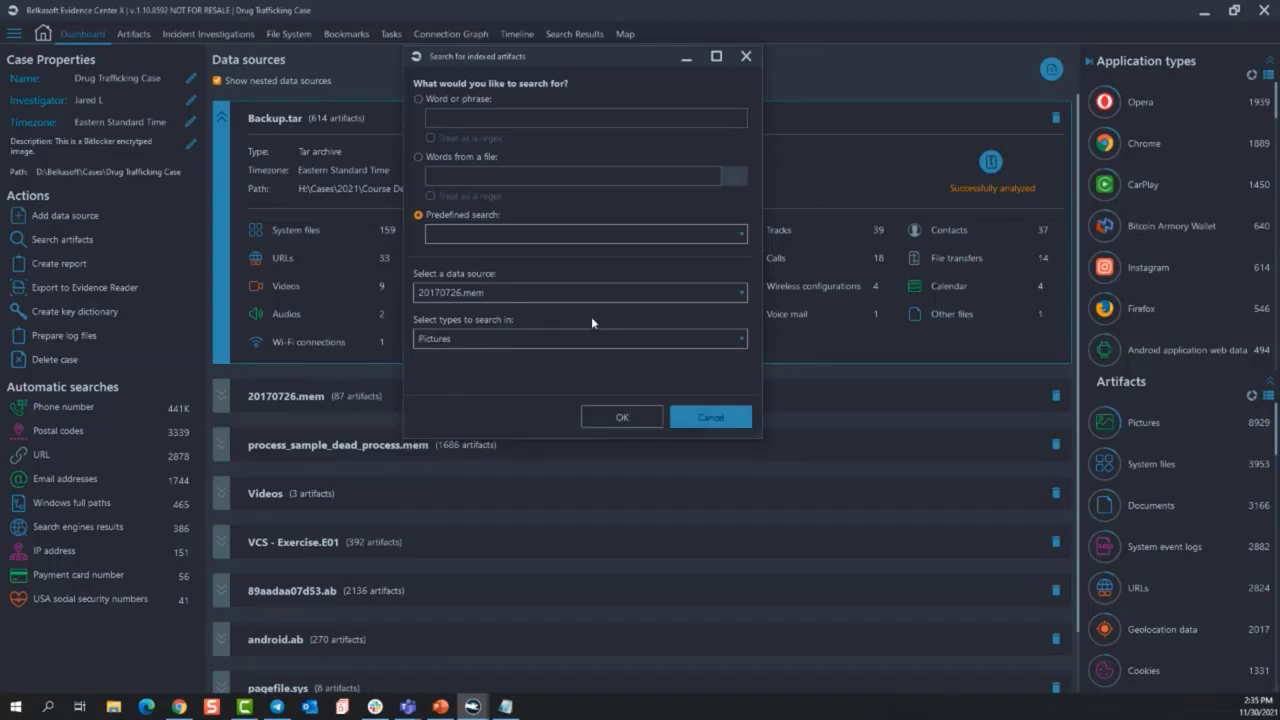
left_click(708, 418)
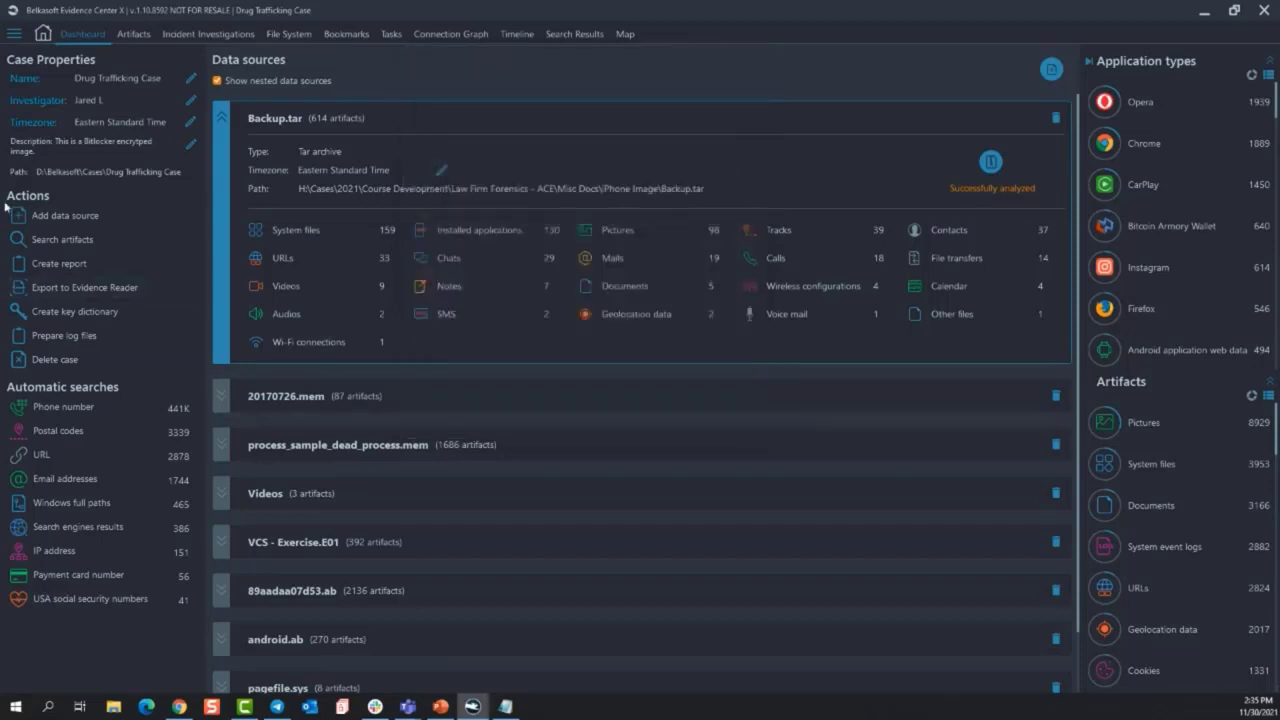
Start a case report and review its target formats and the advanced formatting, logo, file splitting, grouping and file copying options
left_click(91, 263)
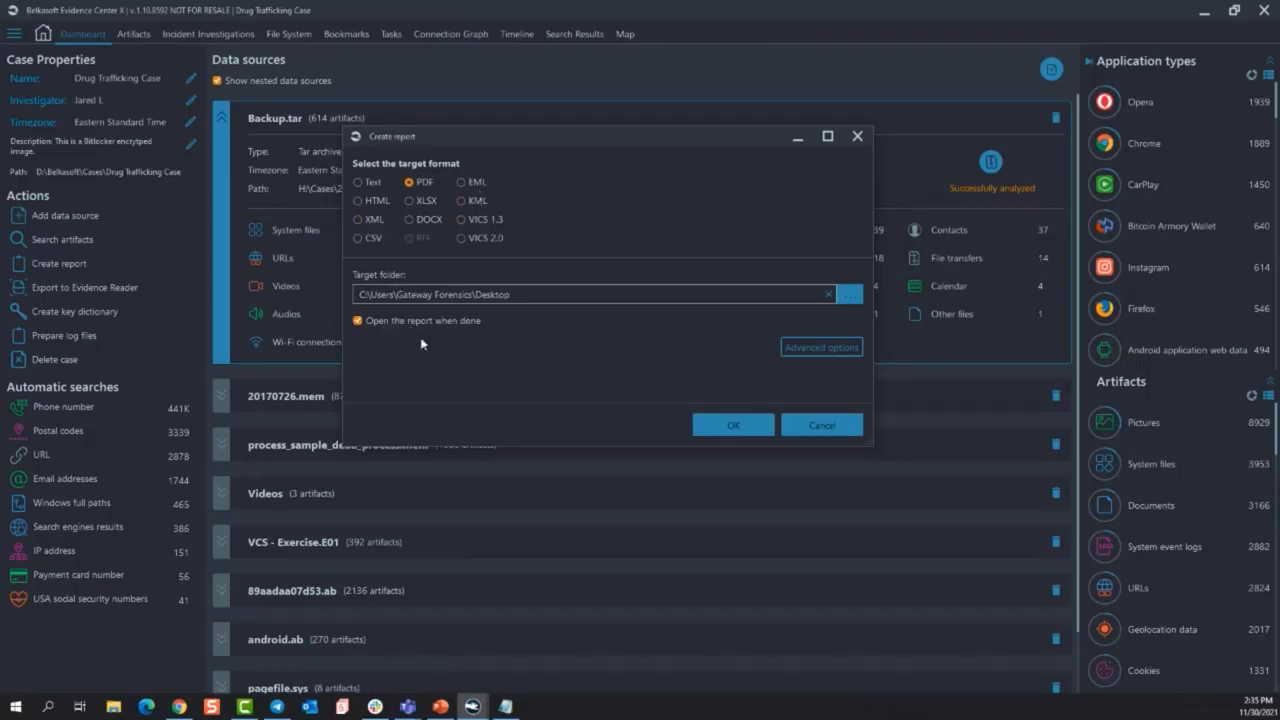
left_click(800, 348)
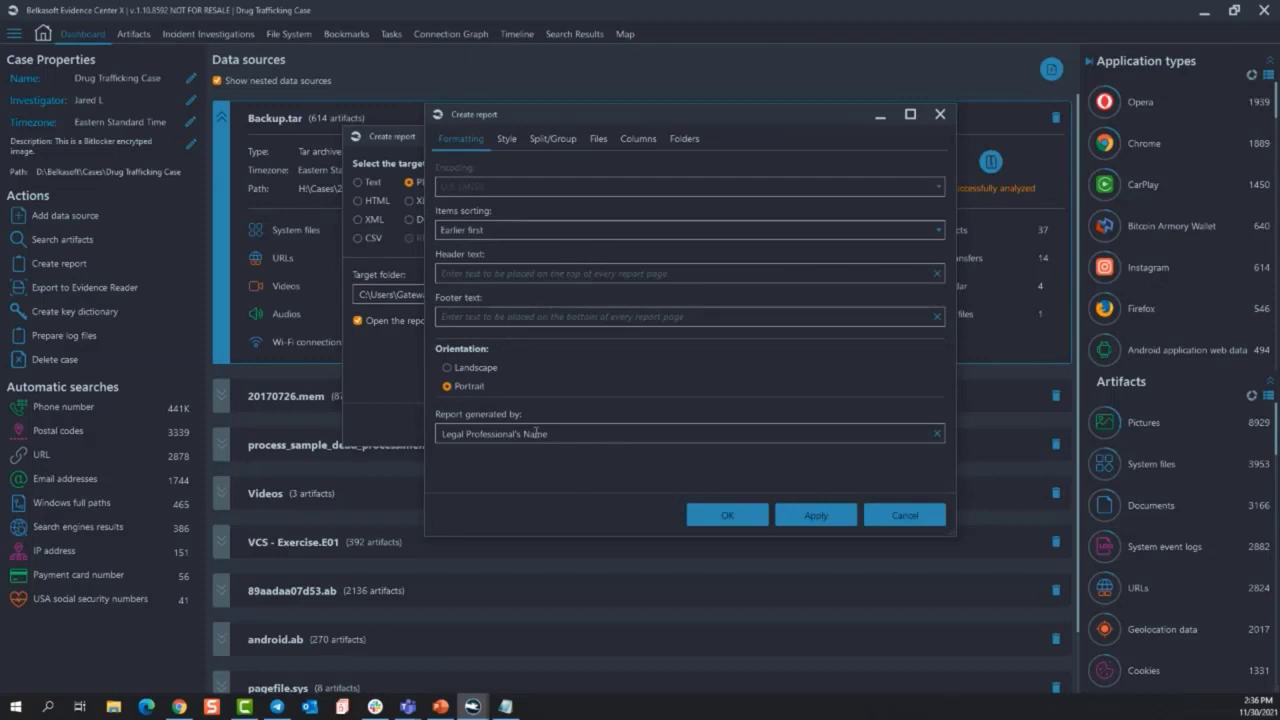
left_click(510, 139)
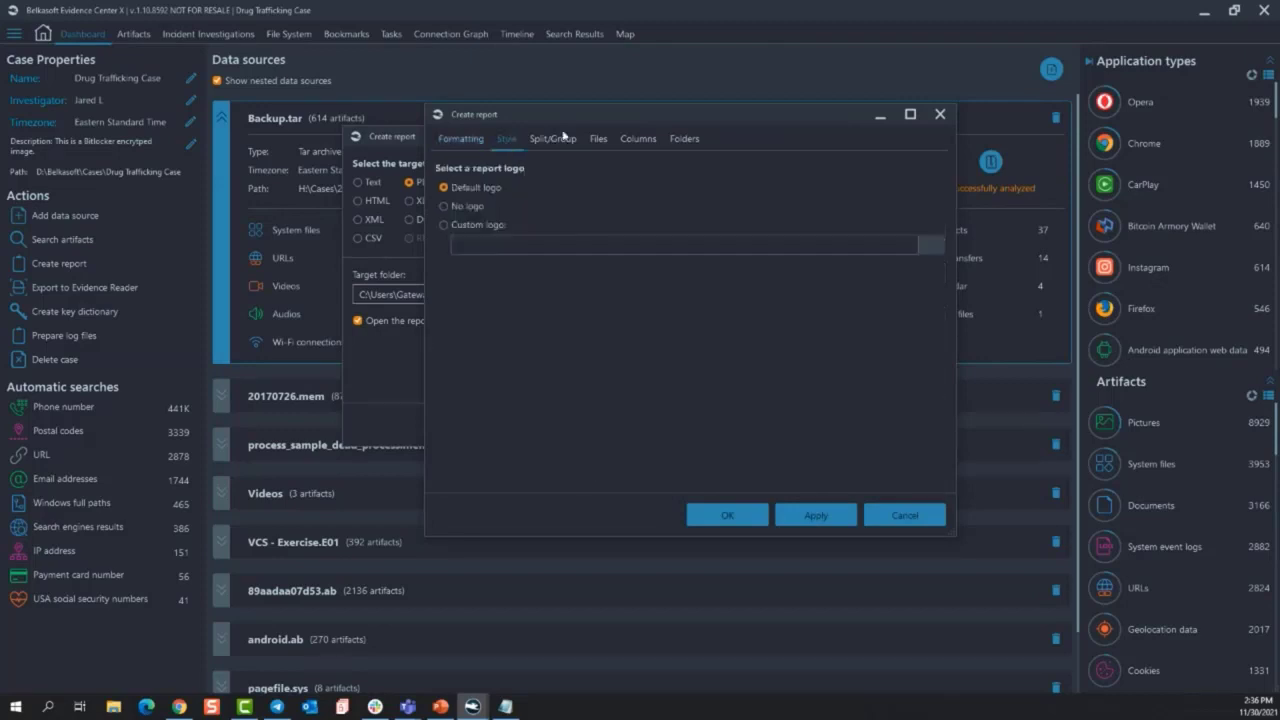
left_click(551, 141)
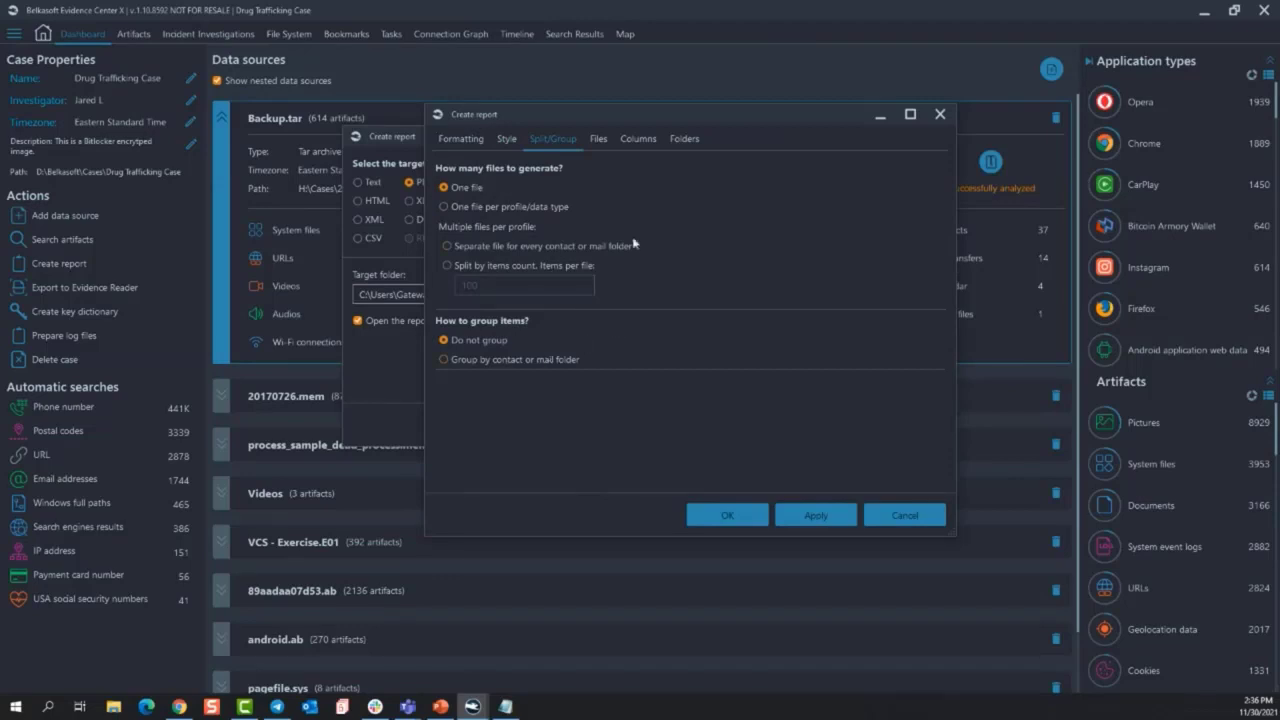
left_click(596, 139)
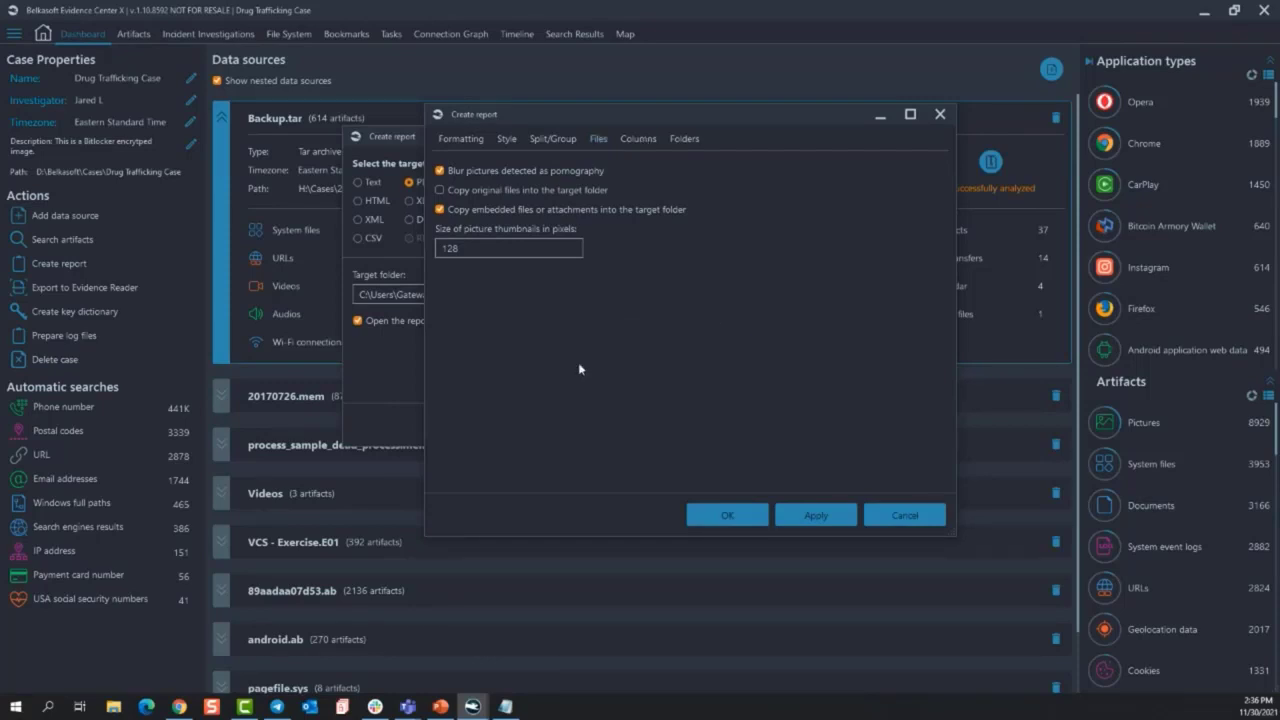
Review the report columns for browser passwords and the subfolder options, and cancel the report
left_click(638, 139)
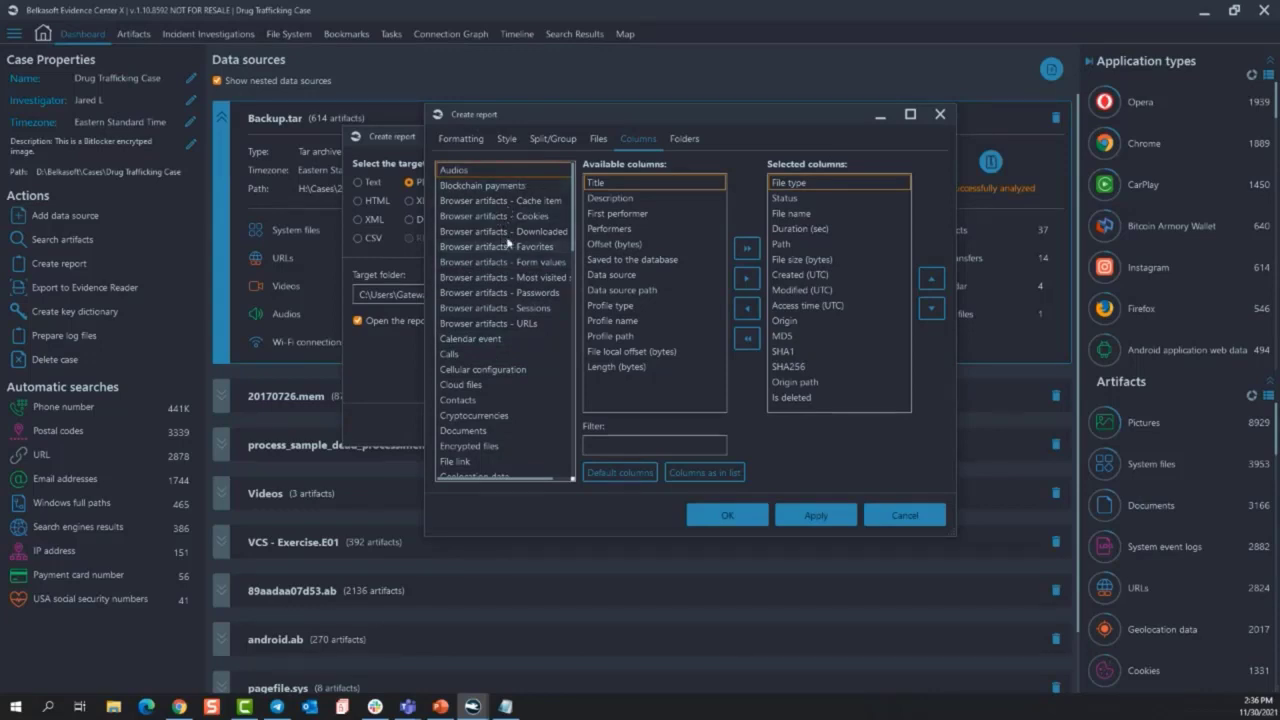
left_click(520, 295)
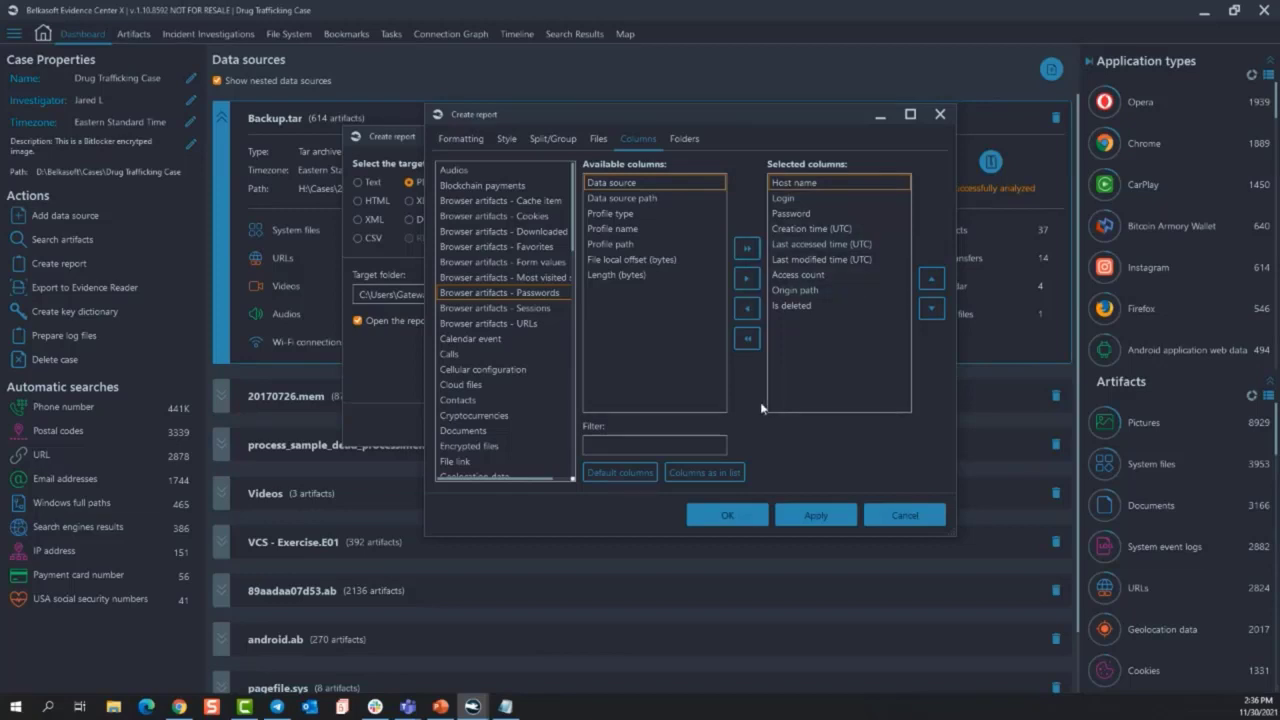
left_click(684, 139)
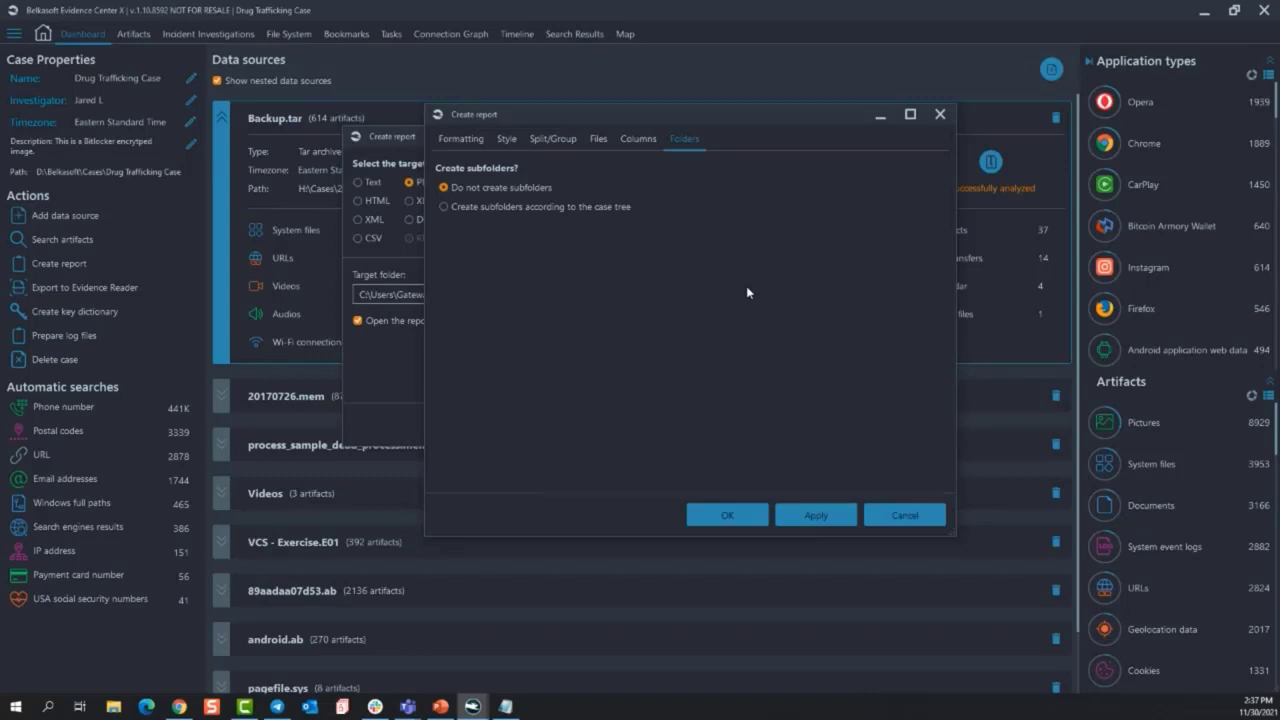
left_click(906, 517)
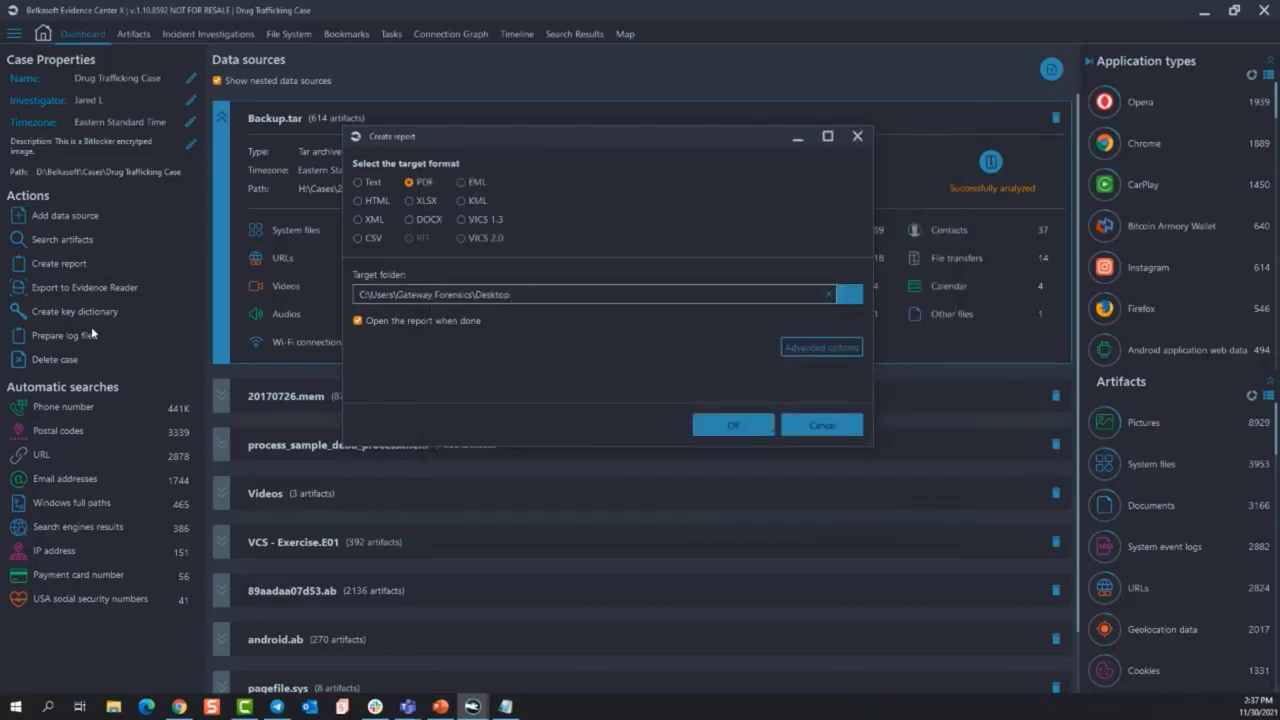
left_click(827, 425)
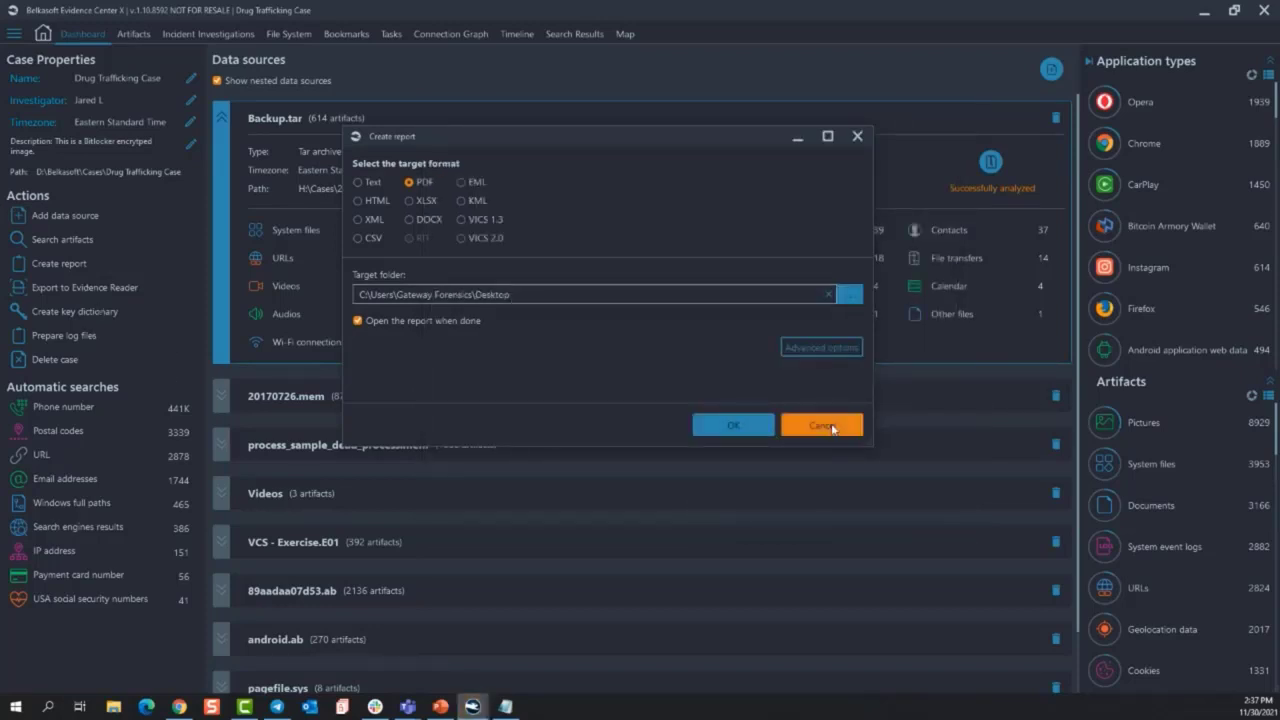
Start an export to Evidence Reader and expand VCS - Exercise.E01 down to the contents of its NTFS volume
left_click(76, 289)
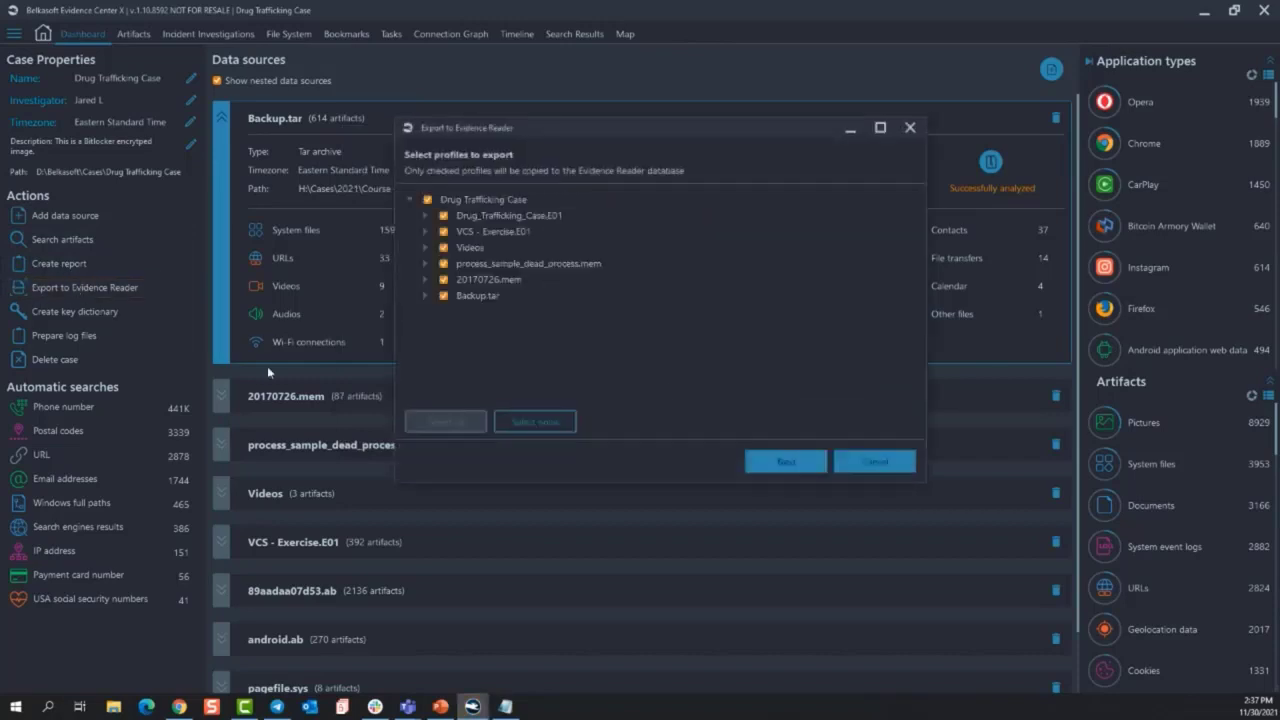
left_click(426, 232)
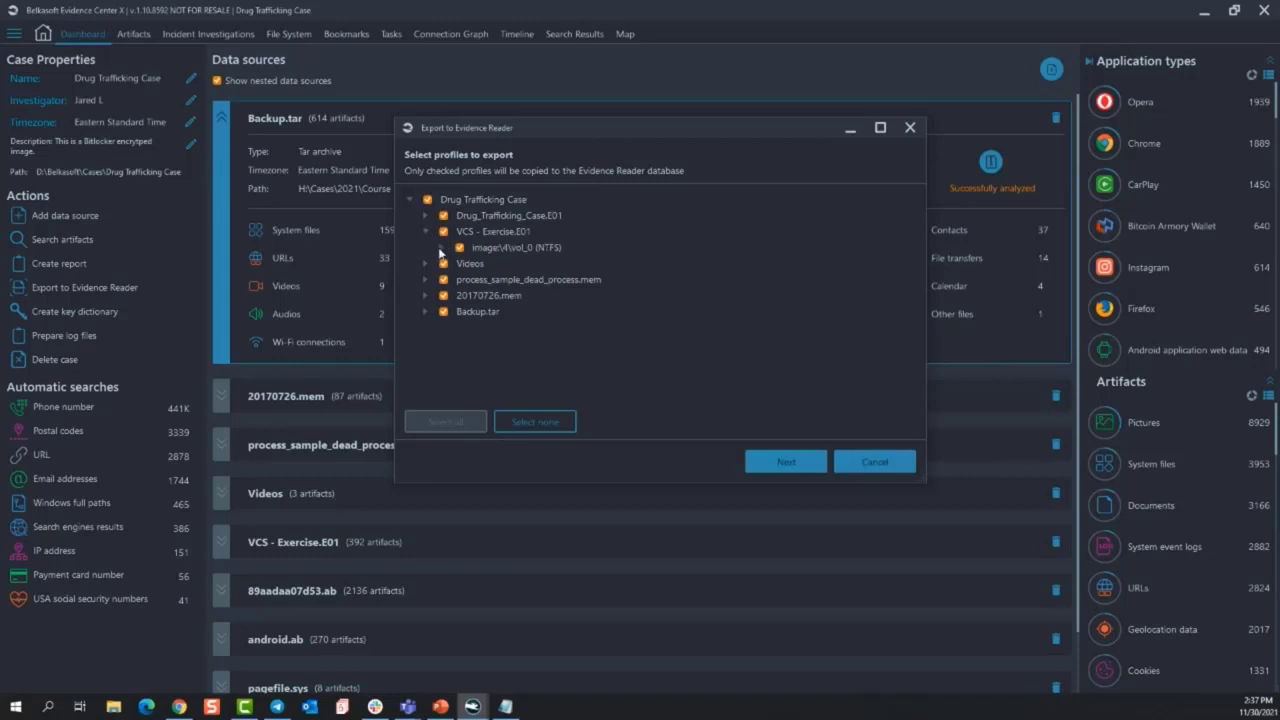
left_click(440, 247)
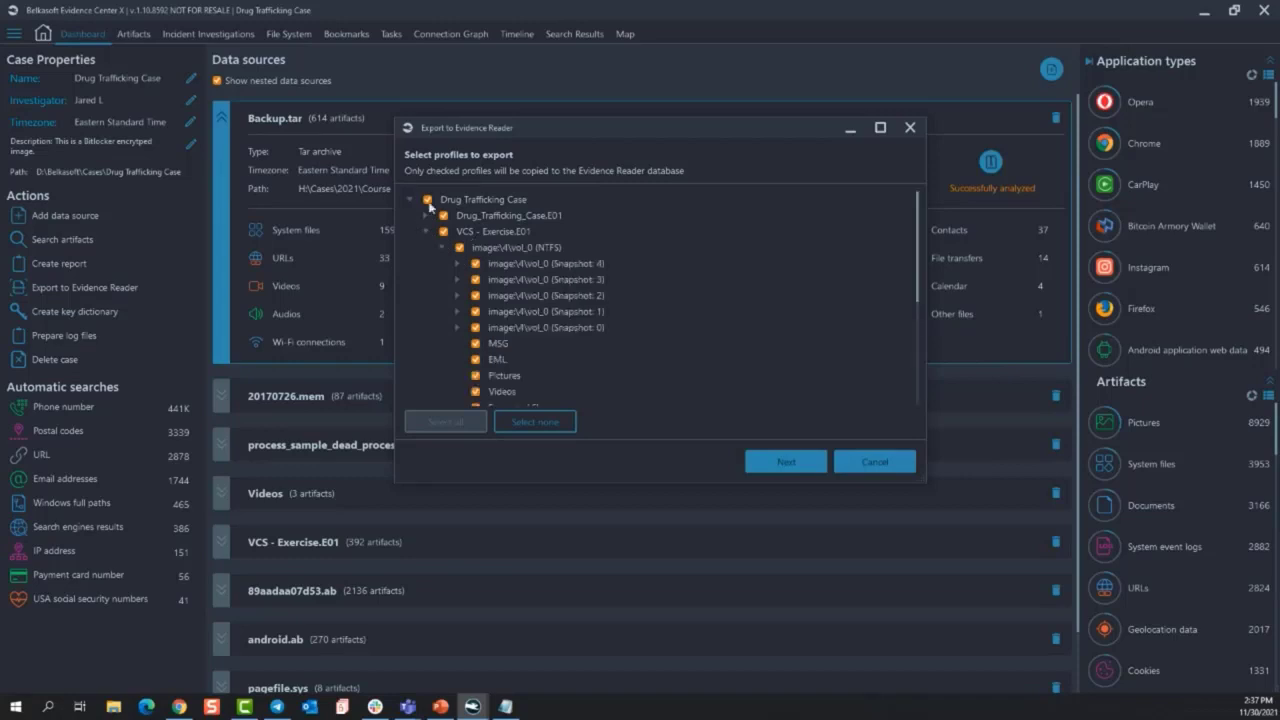
Try limiting the export from the whole case to VCS - Exercise.E01 and its EML profile, and cancel the export
left_click(428, 200)
left_click(443, 231)
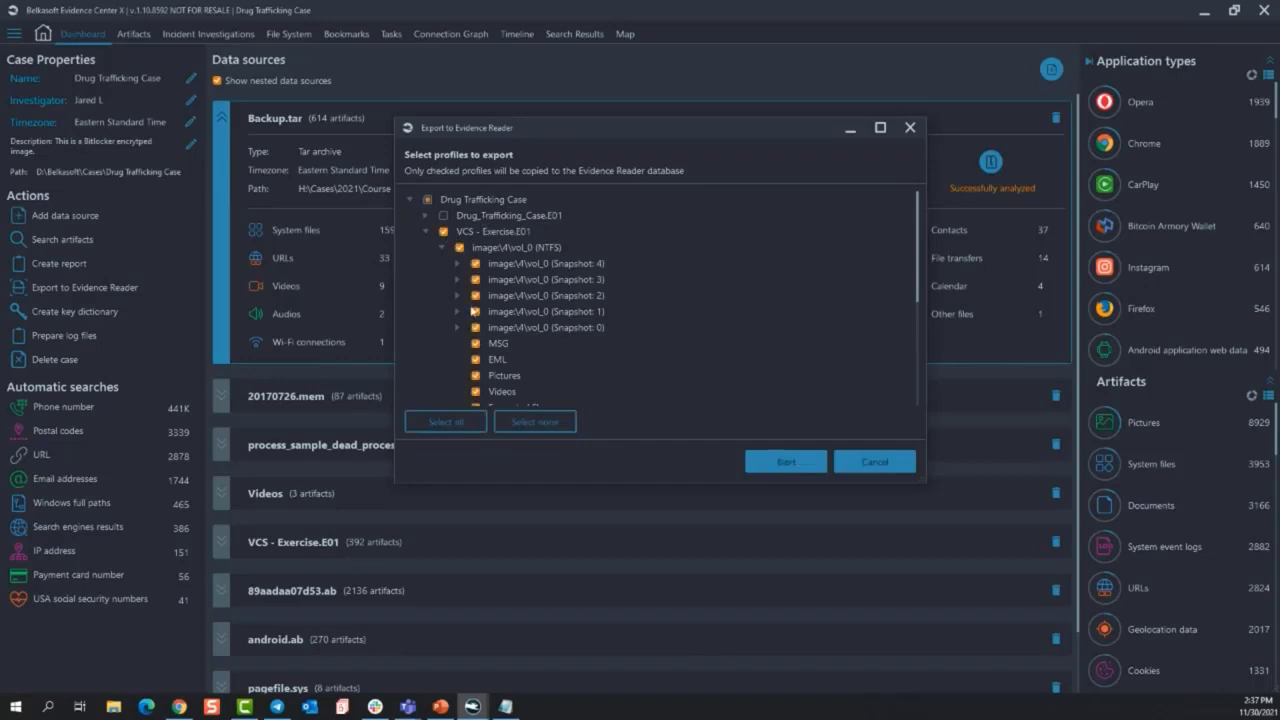
left_click(459, 248)
left_click(476, 359)
left_click(874, 465)
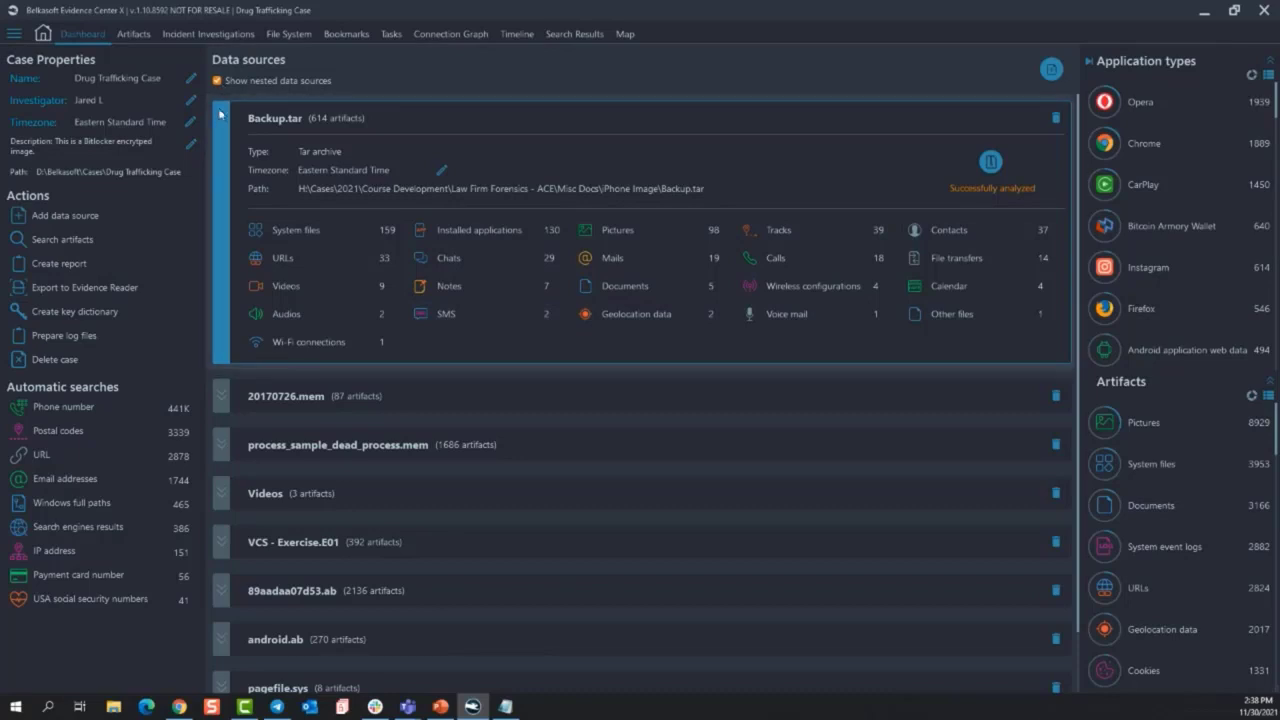
Collapse the Backup.tar details, toggle the display of nested data sources off and on, and expand 89aadaa07d53.ab
left_click(221, 117)
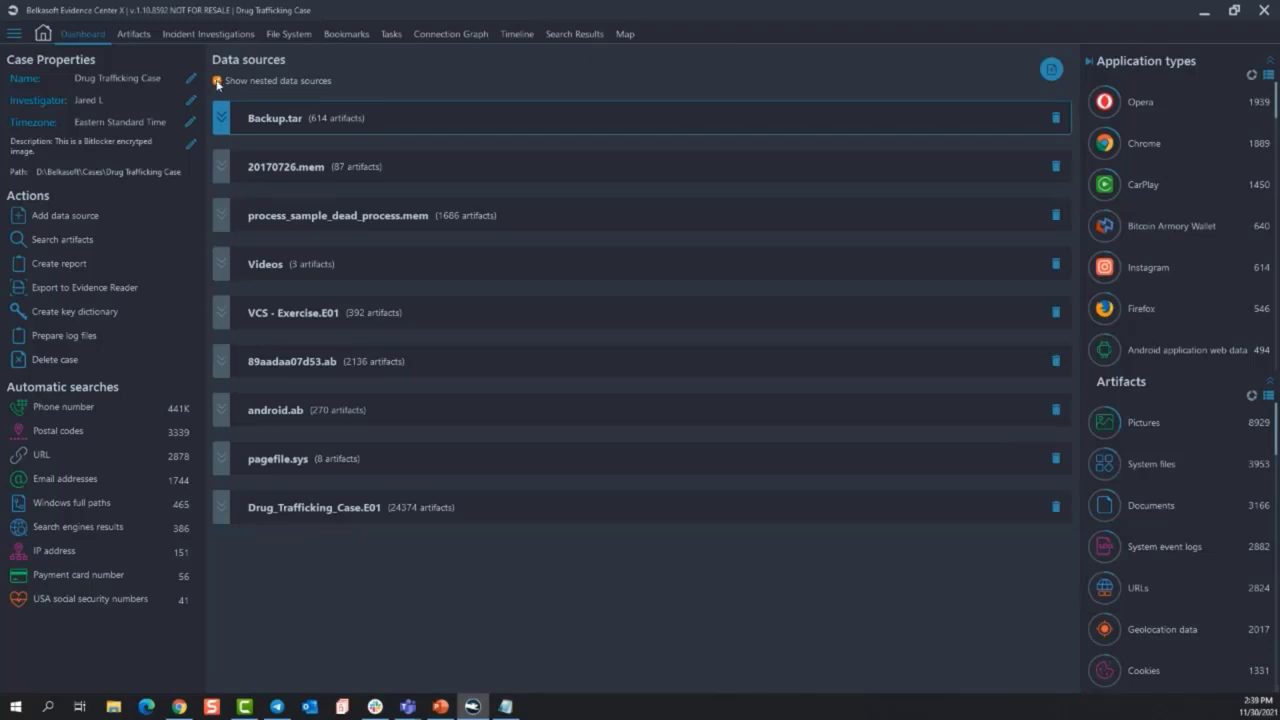
left_click(217, 81)
left_click(217, 81)
left_click(220, 366)
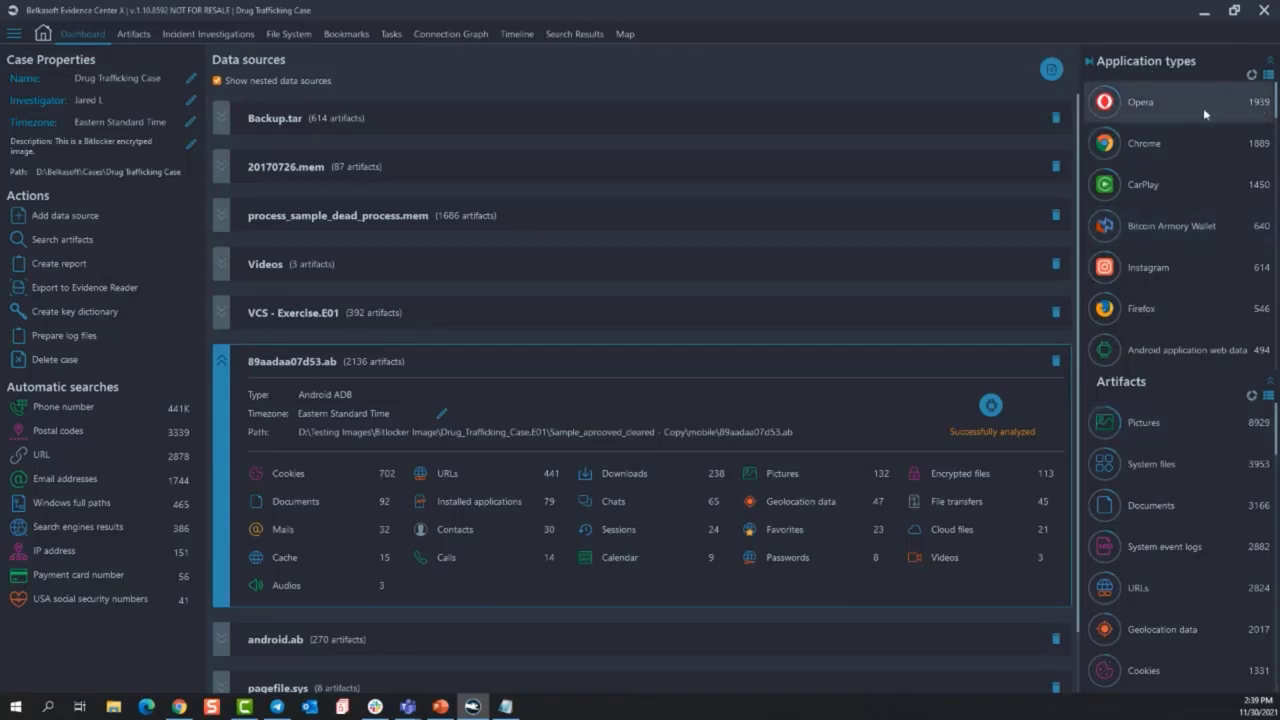
Look through the application types to the end of the list, and widen the dashboard areas on both sides of the data sources
scroll(1177, 140, "down", 10)
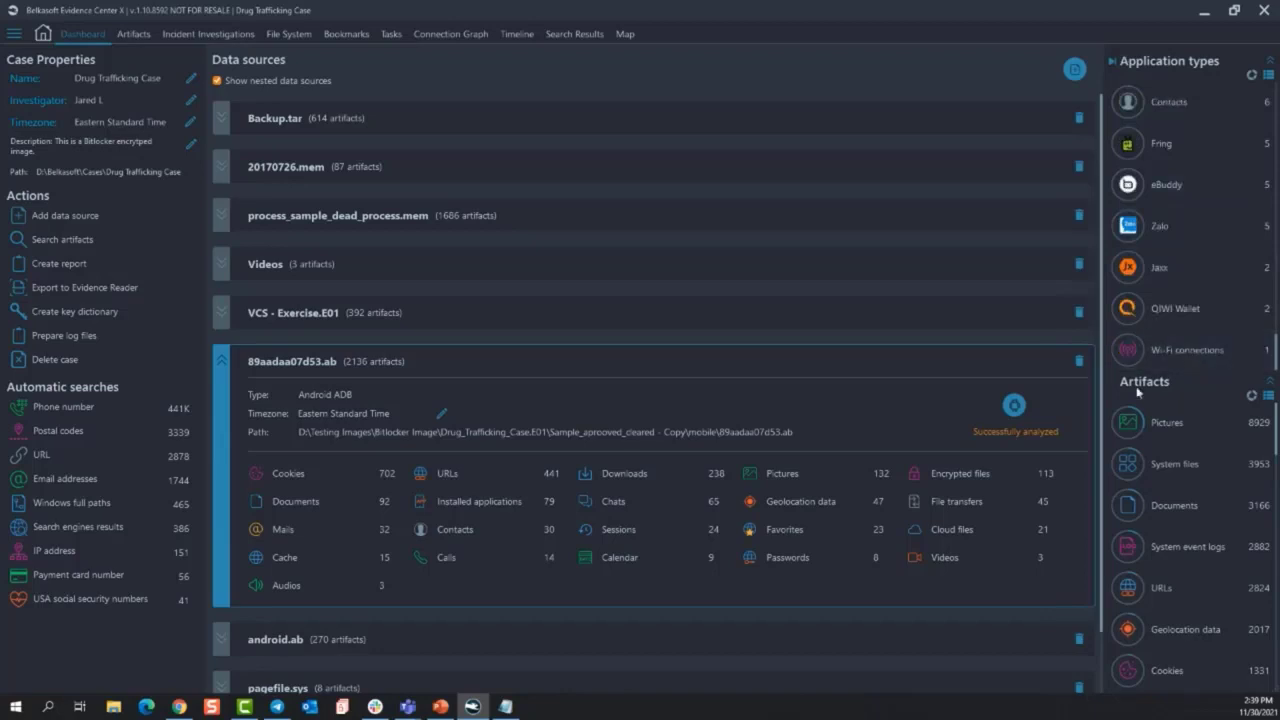
left_click_drag(1103, 351, 1072, 290)
mouse_move(206, 253)
left_mouse_down()
mouse_move(482, 266)
mouse_move(210, 266)
left_mouse_up()
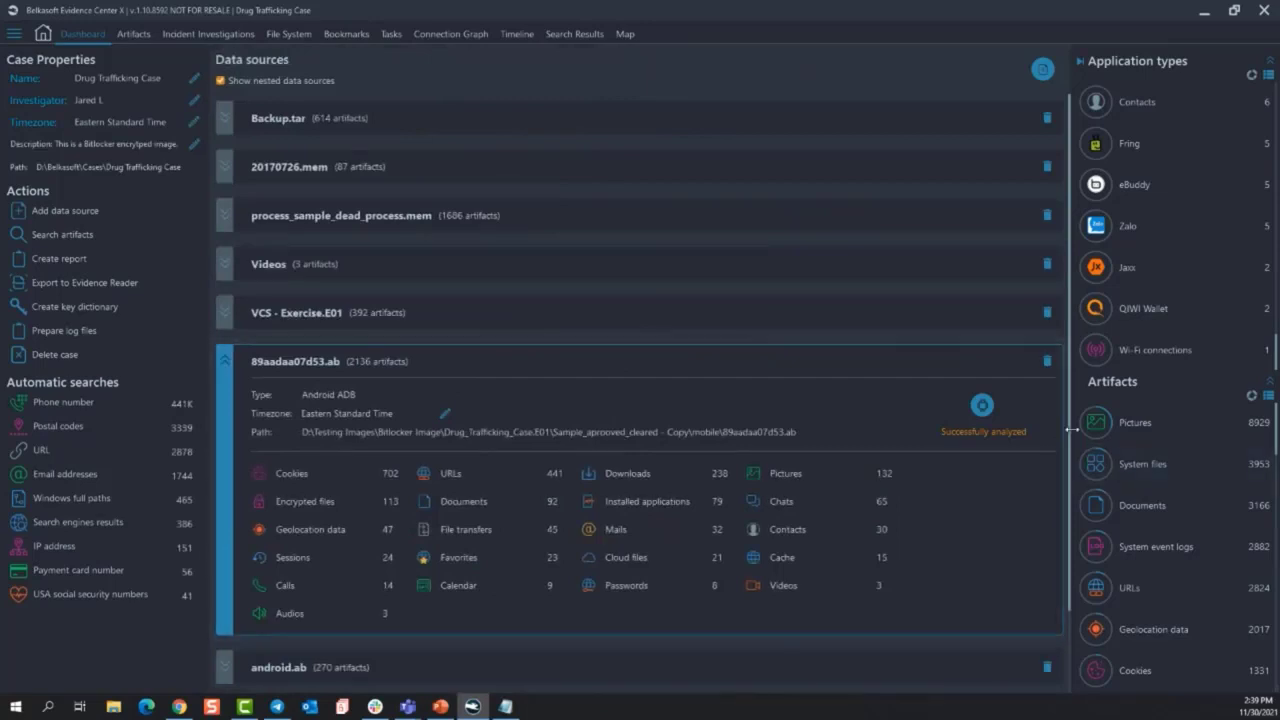
left_click_drag(1067, 437, 943, 425)
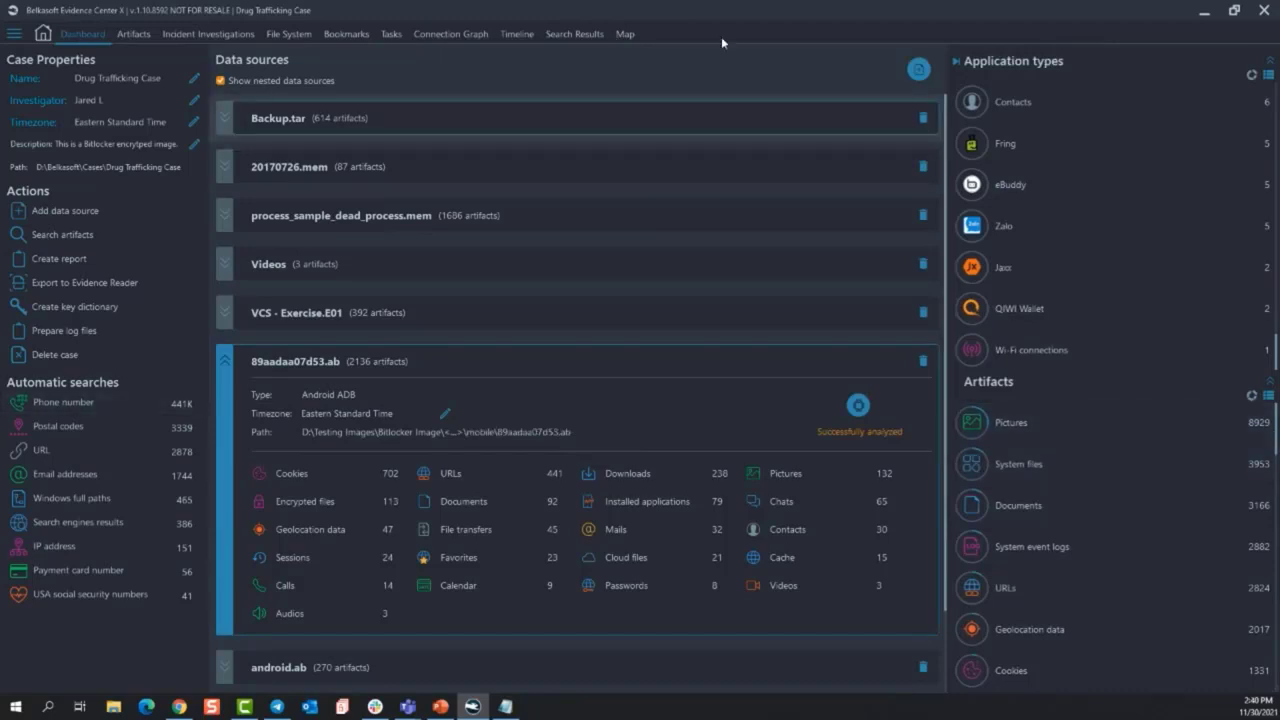
Look through the remaining artifact types, and show both the application types and the artifacts as ring charts
scroll(1062, 440, "down", 5)
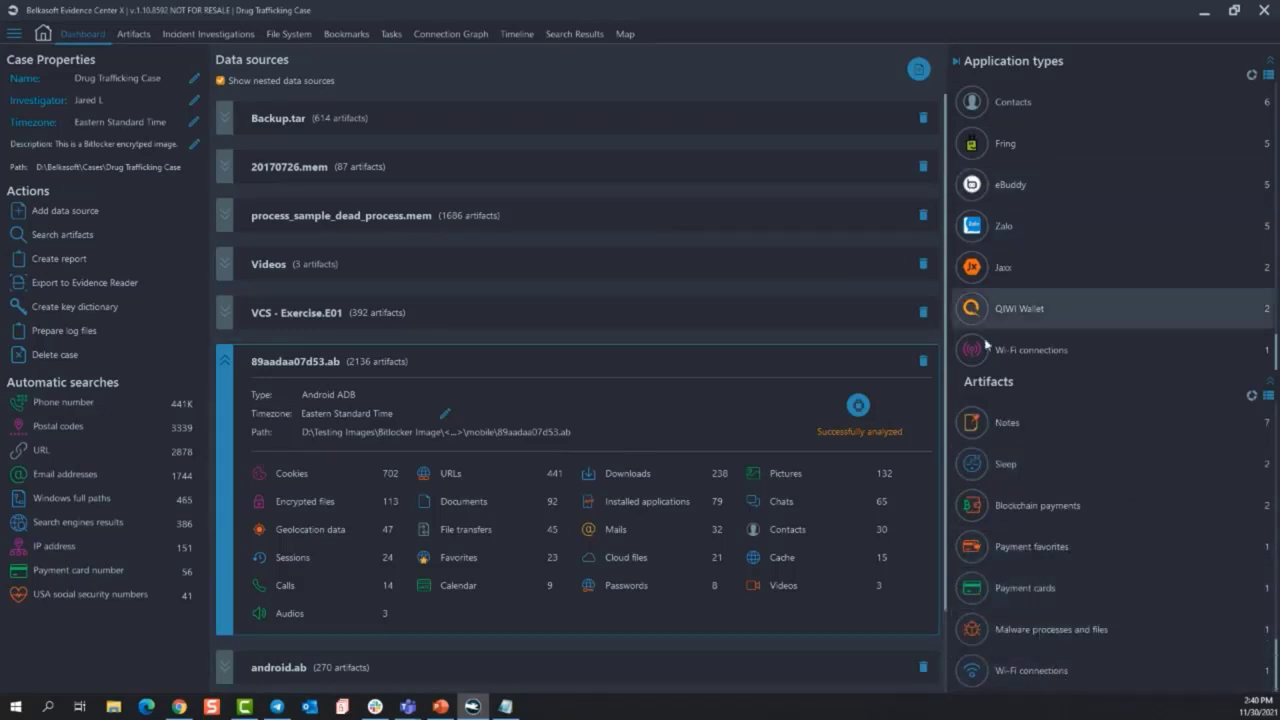
left_click(1251, 76)
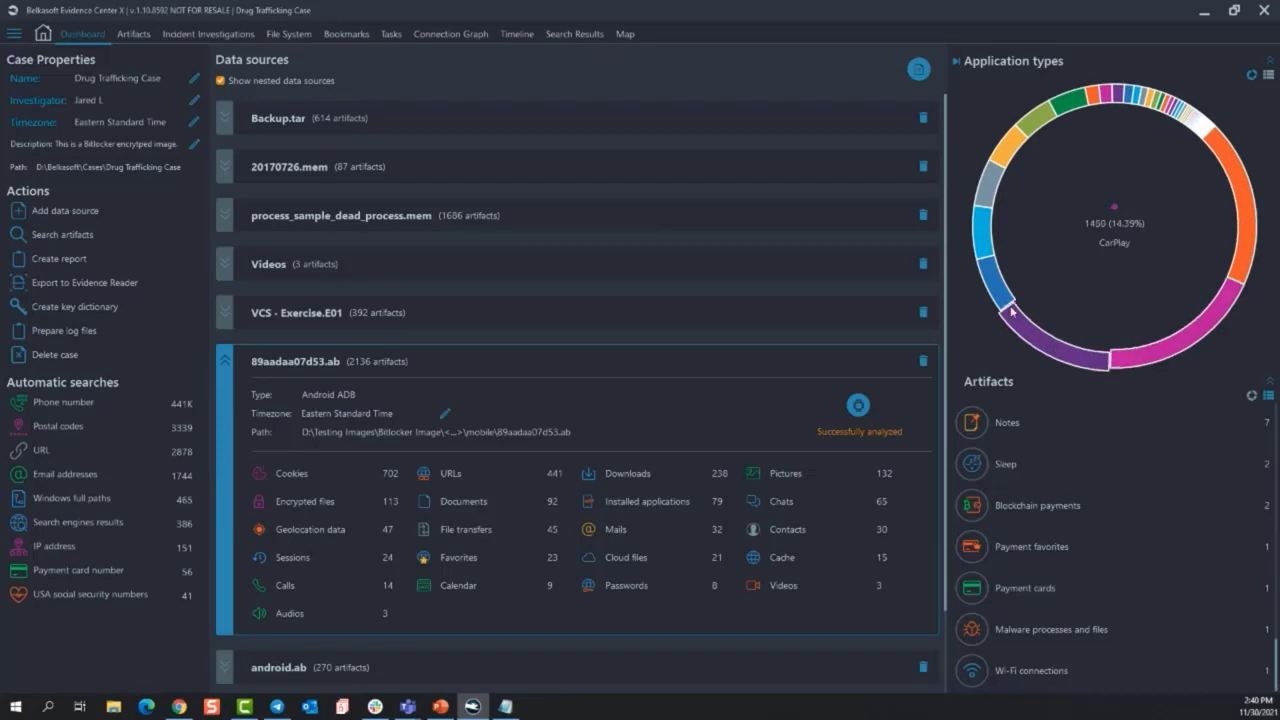
left_click(1251, 396)
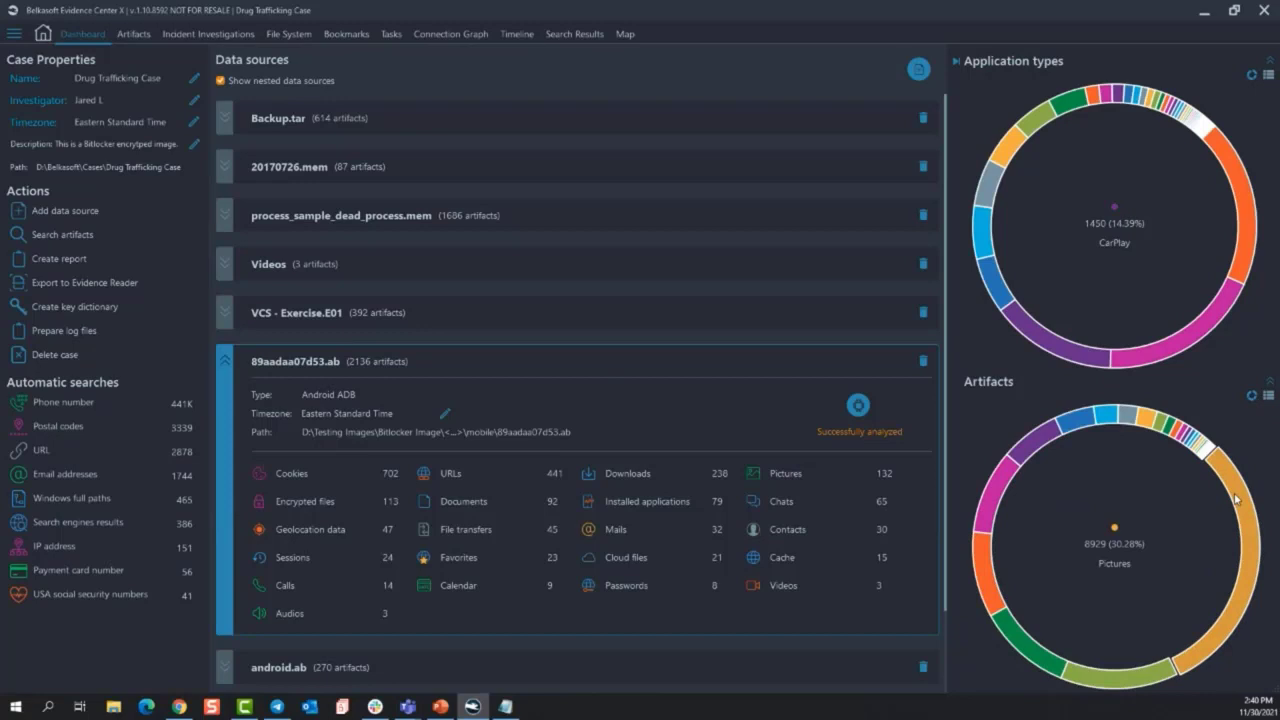
Open the Pictures artifacts from the ring chart, and show the first picture's preview in an enlarged details area
left_click(1235, 498)
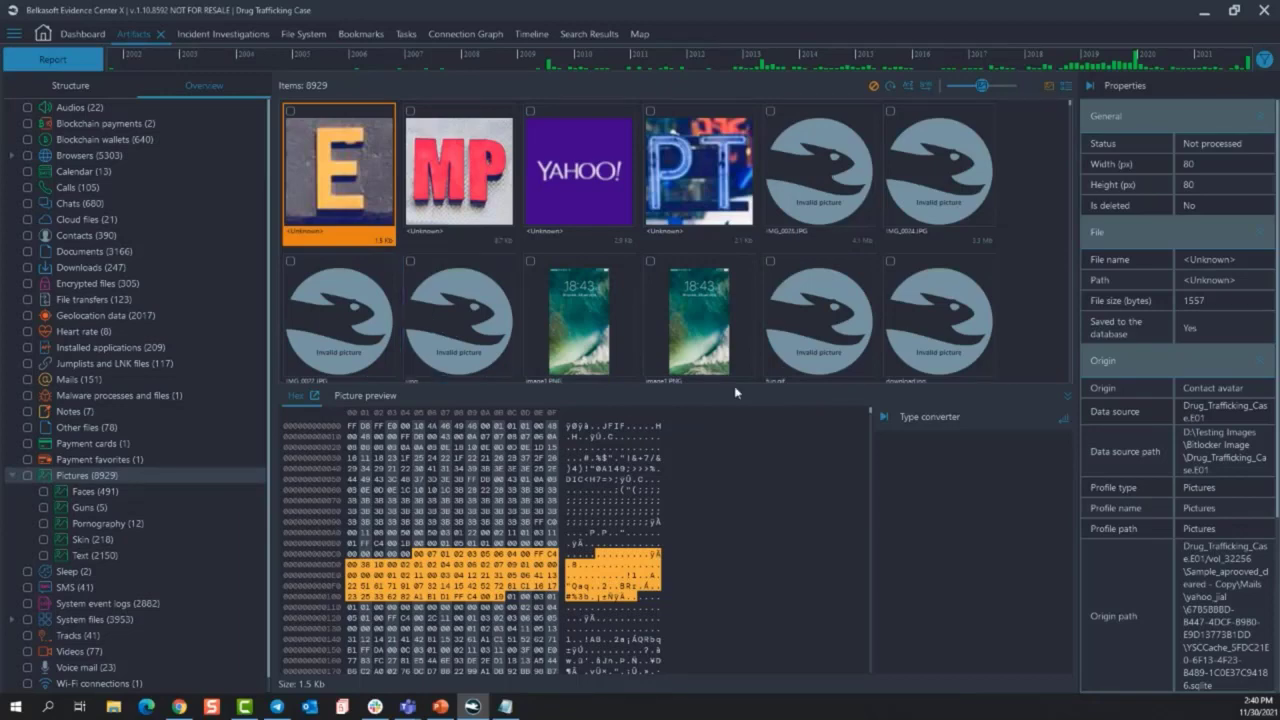
left_click_drag(736, 386, 720, 292)
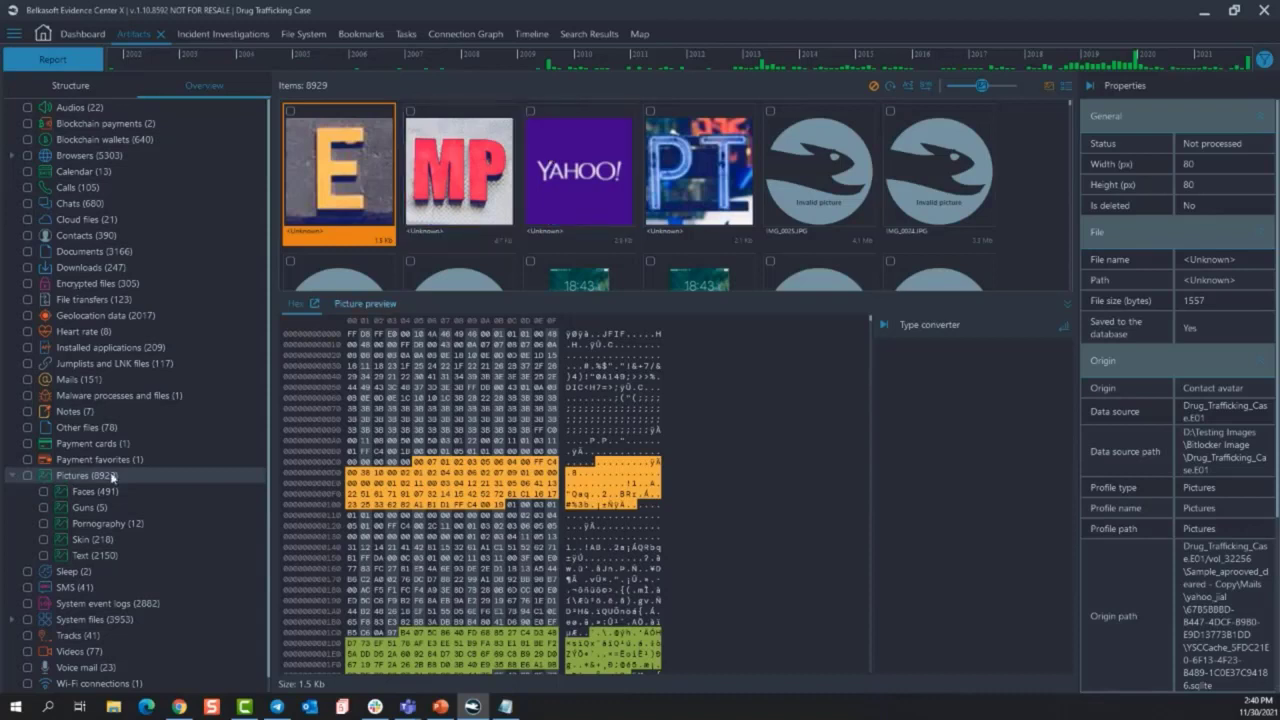
left_click(366, 303)
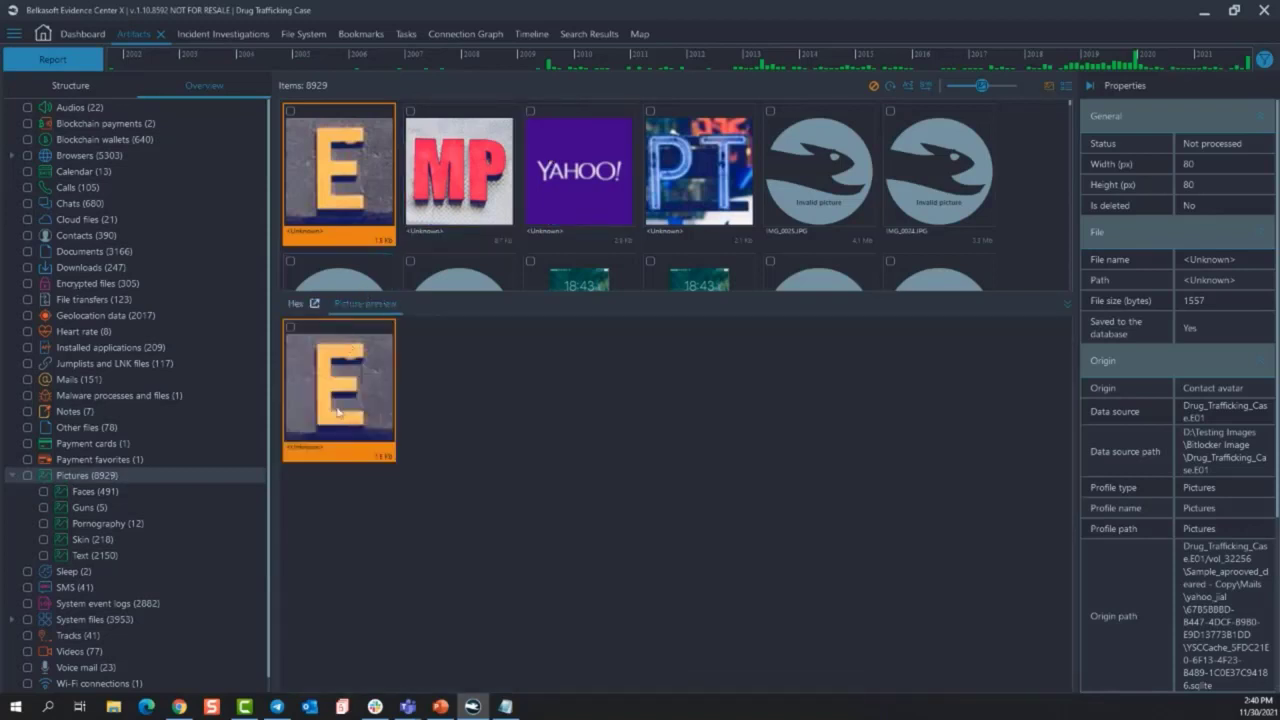
Open the first picture's hex data in the separate Hex Viewer, and return to the artifacts
left_click(296, 303)
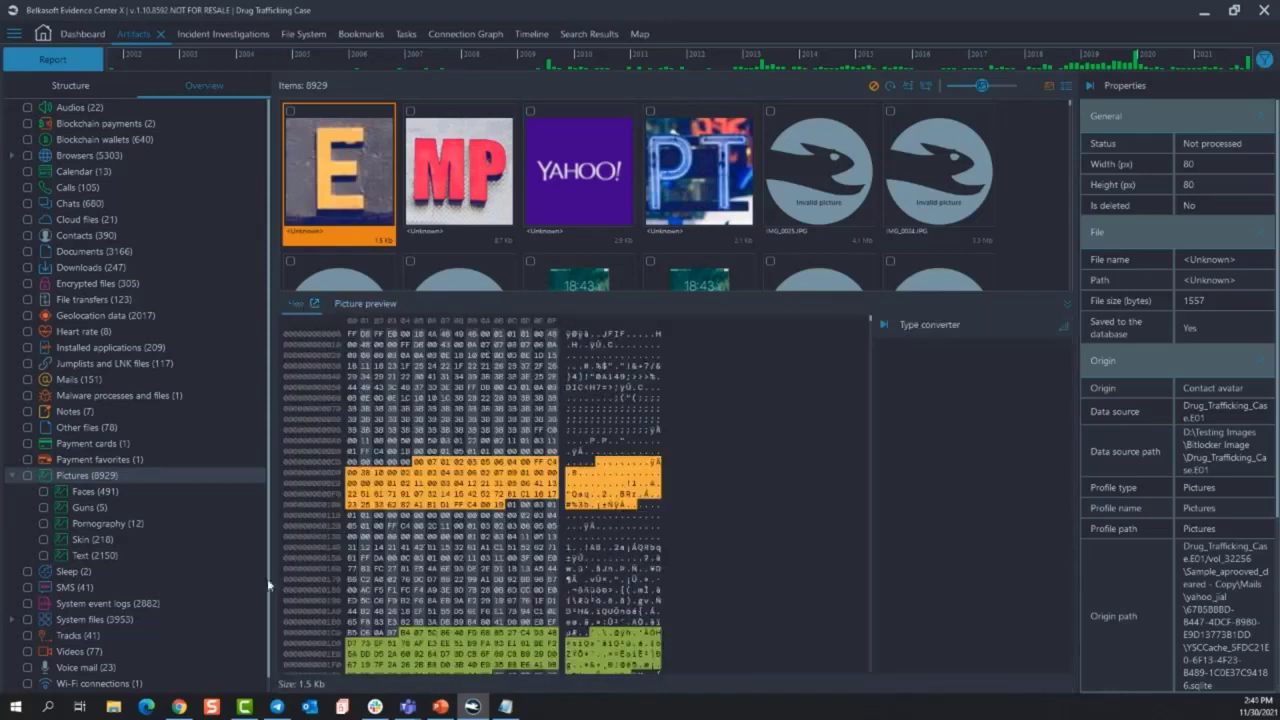
left_click(315, 305)
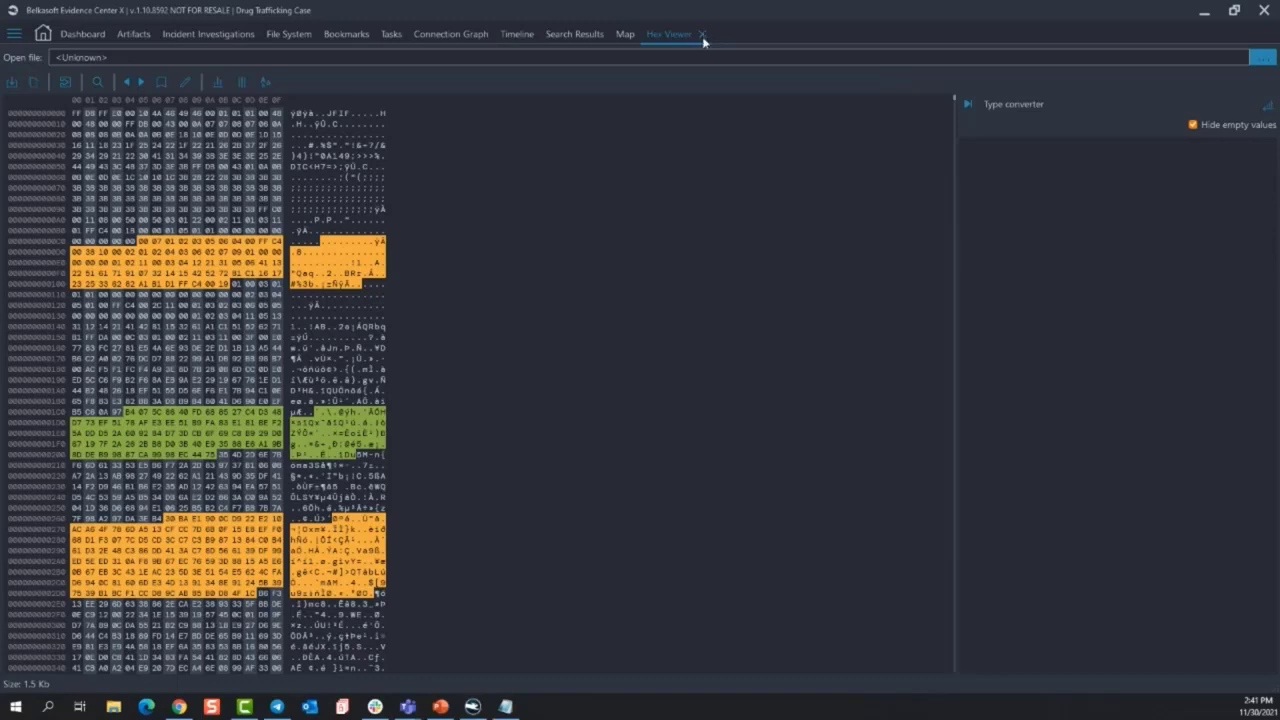
left_click(133, 34)
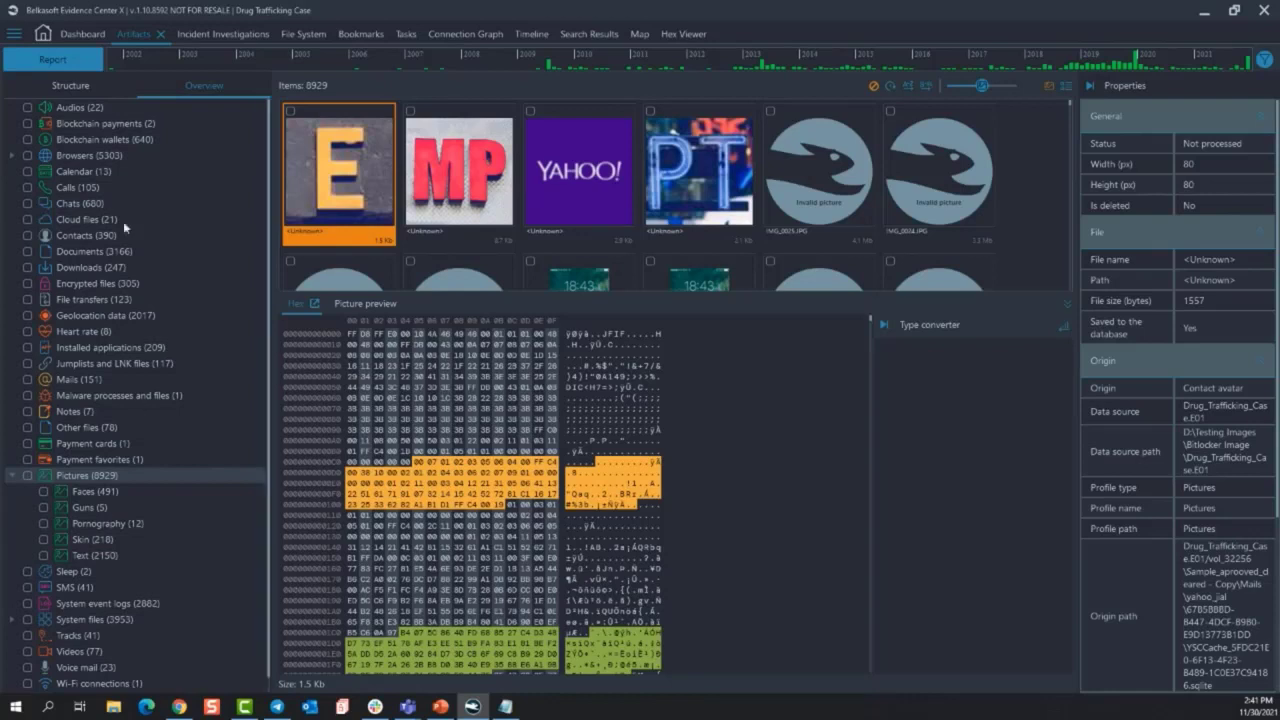
List the Cookies under the Browsers artifacts, and select an .adhigh.net cookie to view its details
left_click(13, 155)
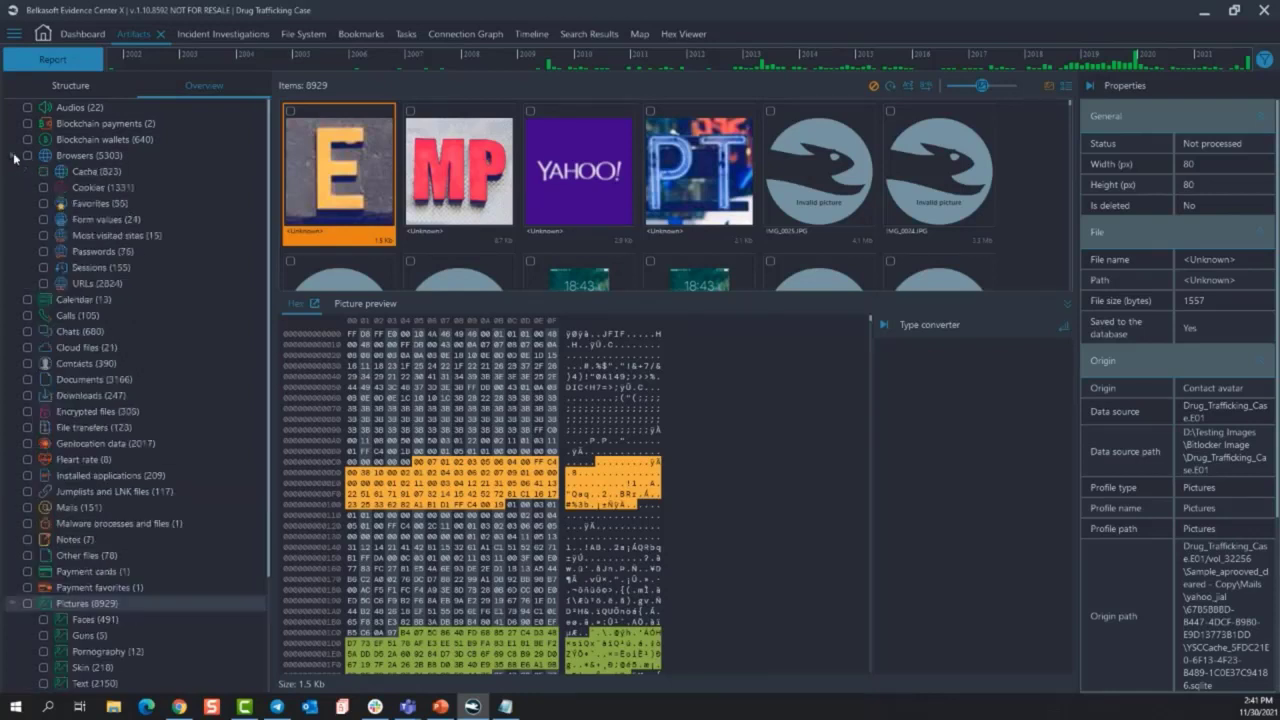
left_click(103, 188)
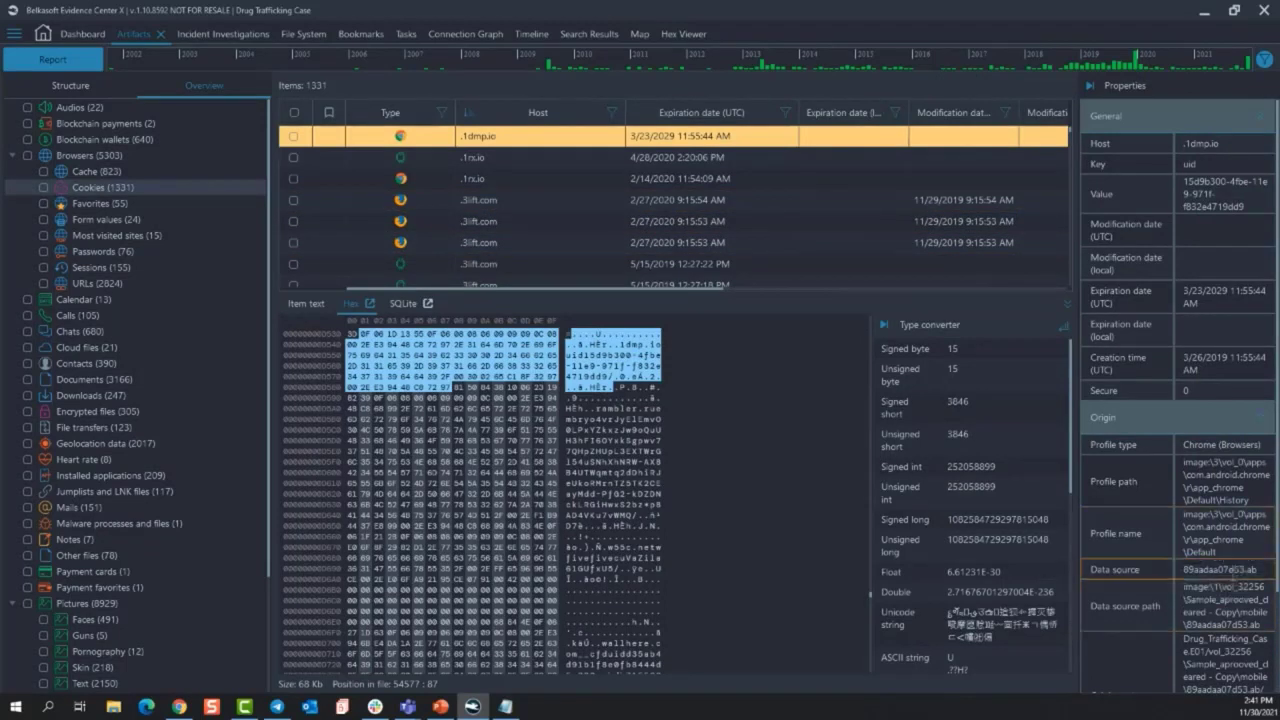
scroll(644, 239, "down", 3)
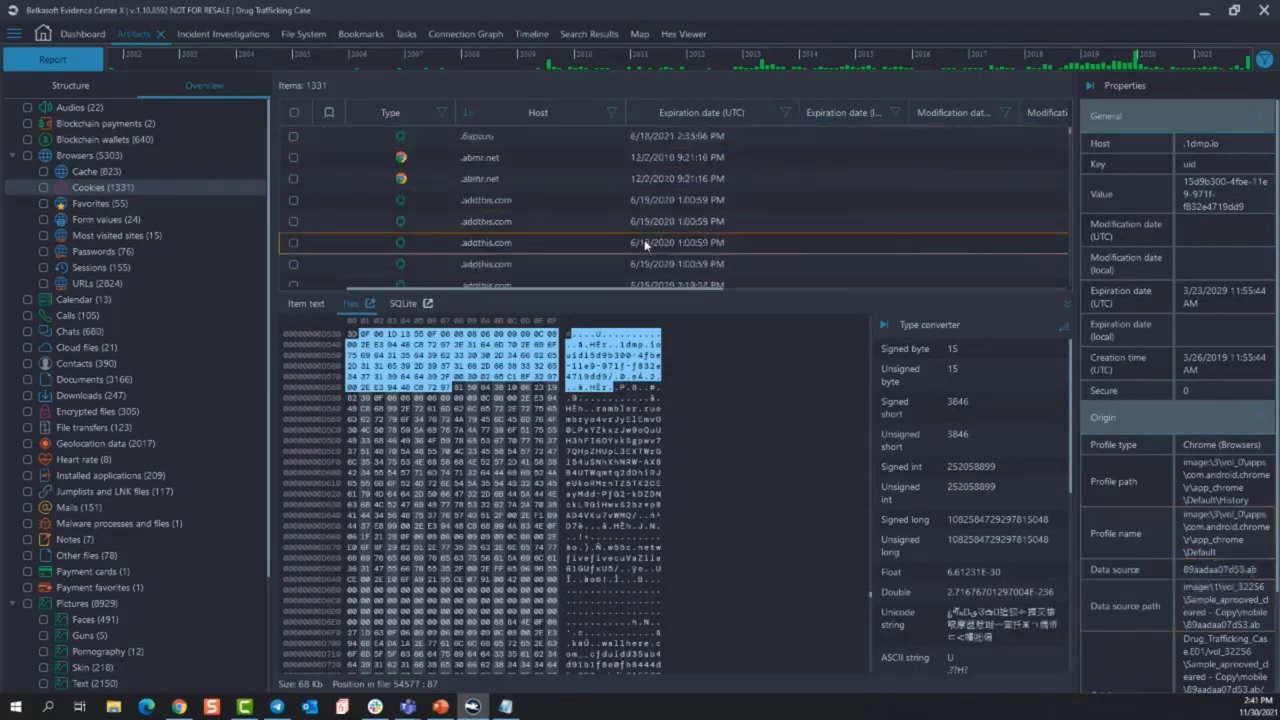
left_click(651, 243)
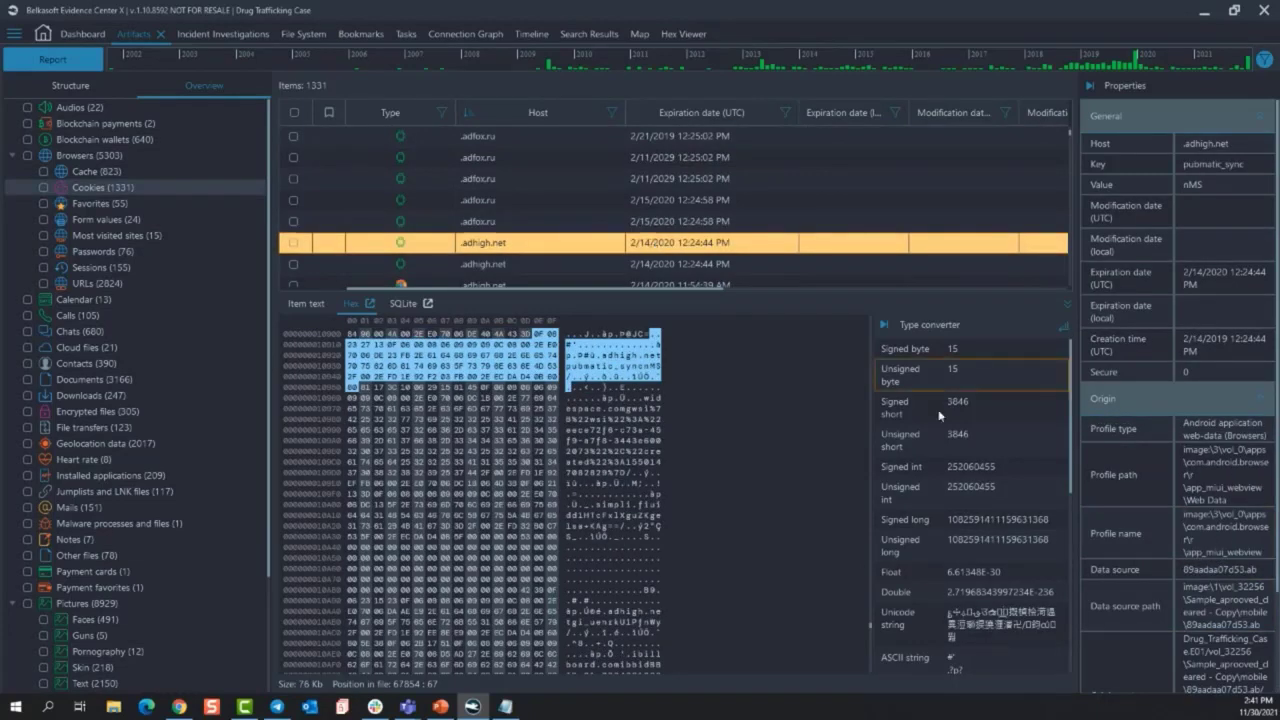
Look through the cookies further down the list, and examine the hex data and properties of a .simpli.fi and a .softpedia.com cookie
scroll(618, 240, "down", 1)
scroll(662, 360, "down", 2)
scroll(619, 245, "down", 6)
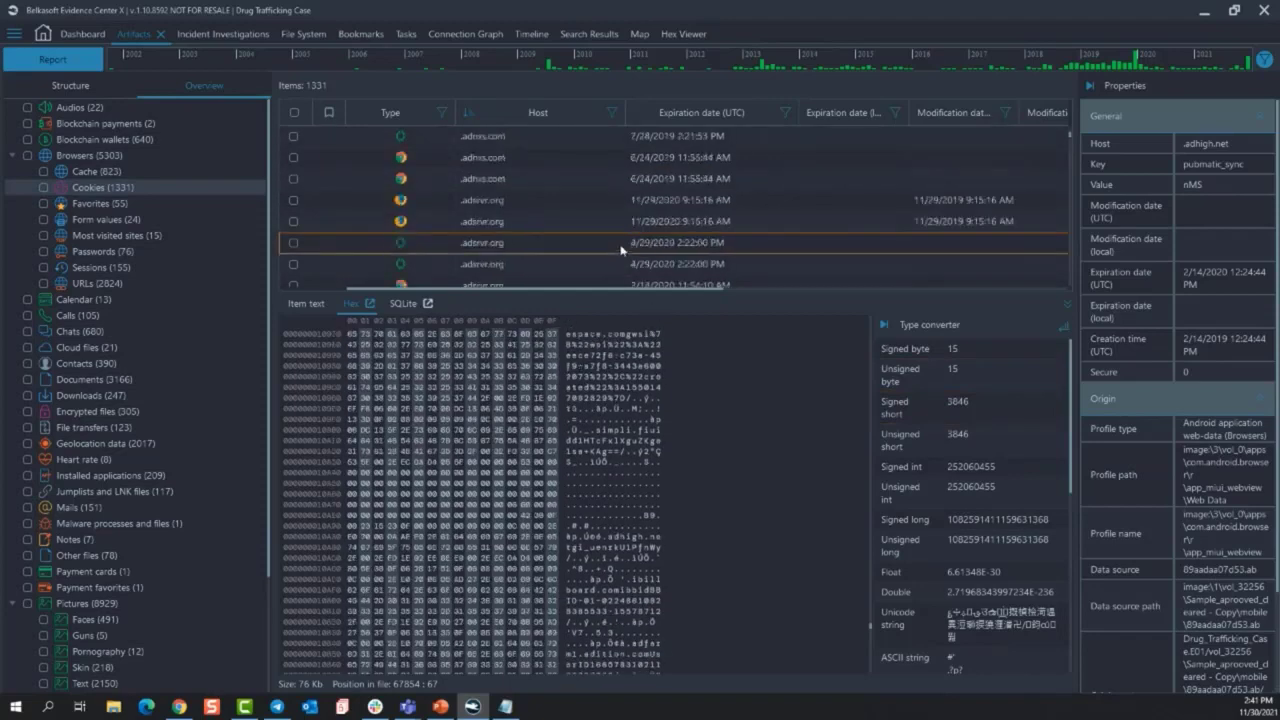
scroll(619, 253, "down", 3)
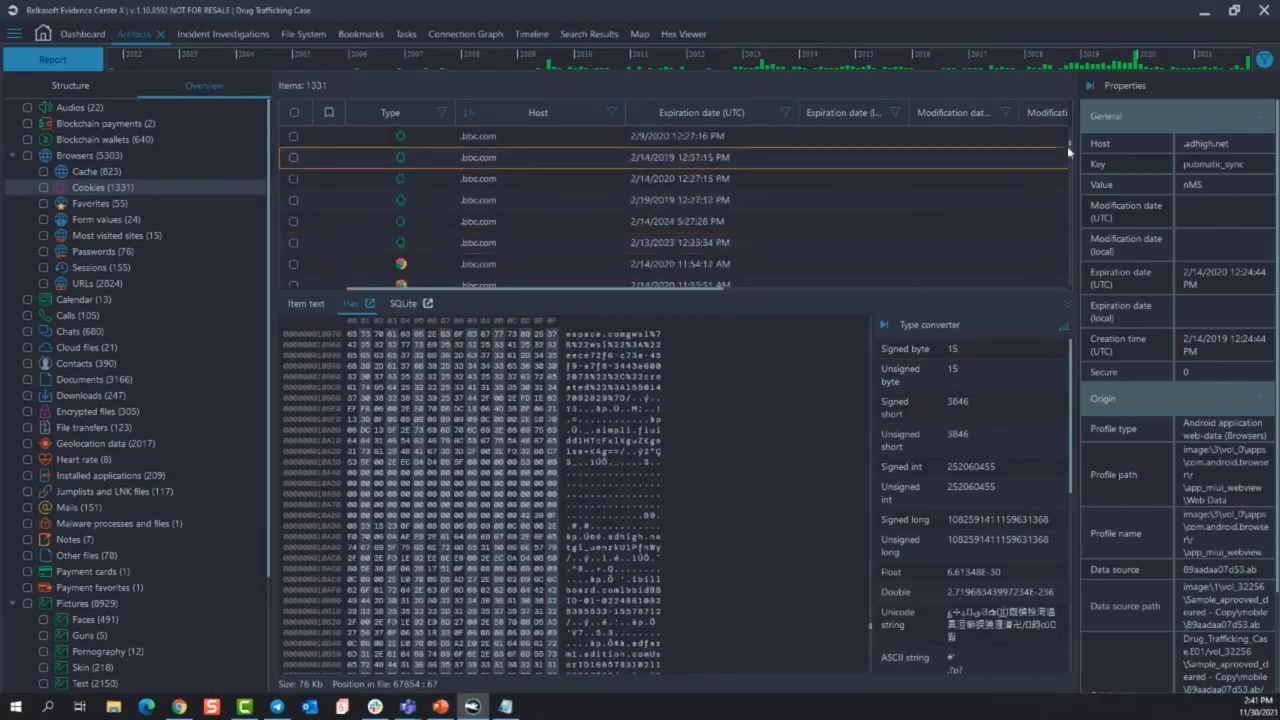
left_click_drag(1068, 144, 1067, 222)
left_click(789, 241)
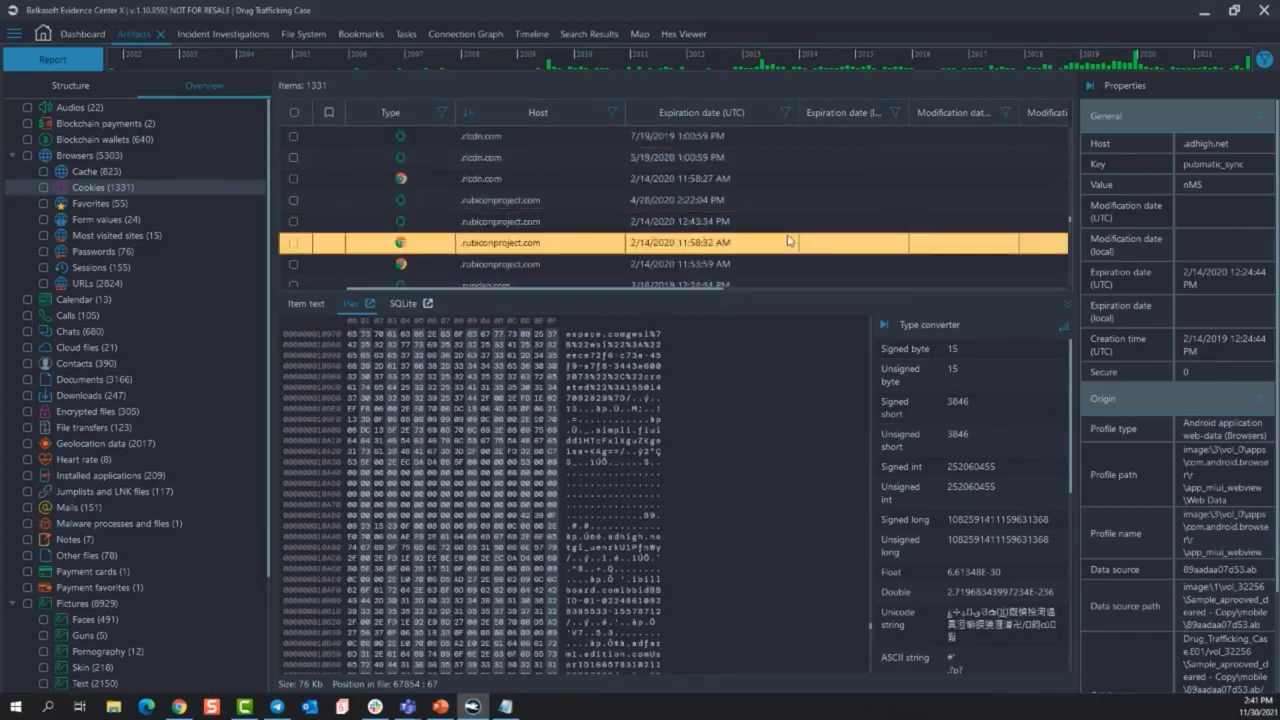
scroll(631, 205, "down", 3)
left_click(660, 245)
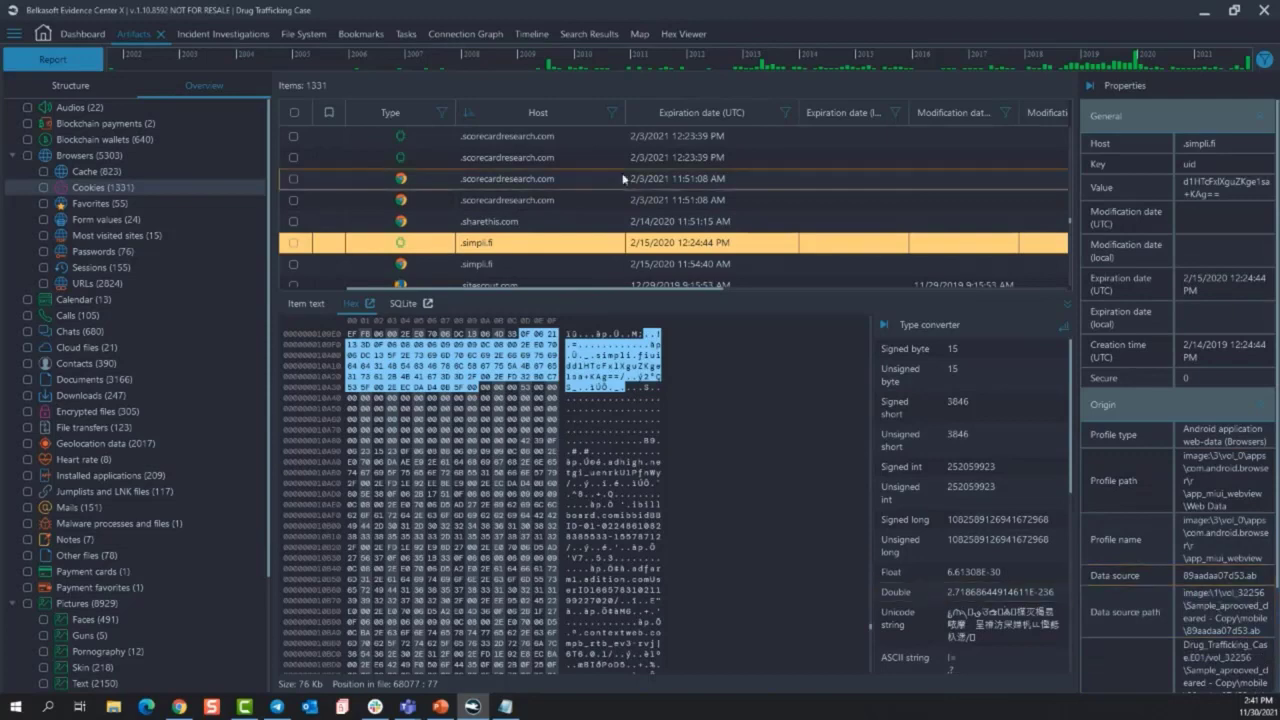
scroll(620, 219, "down", 3)
scroll(620, 219, "down", 3)
left_click(605, 243)
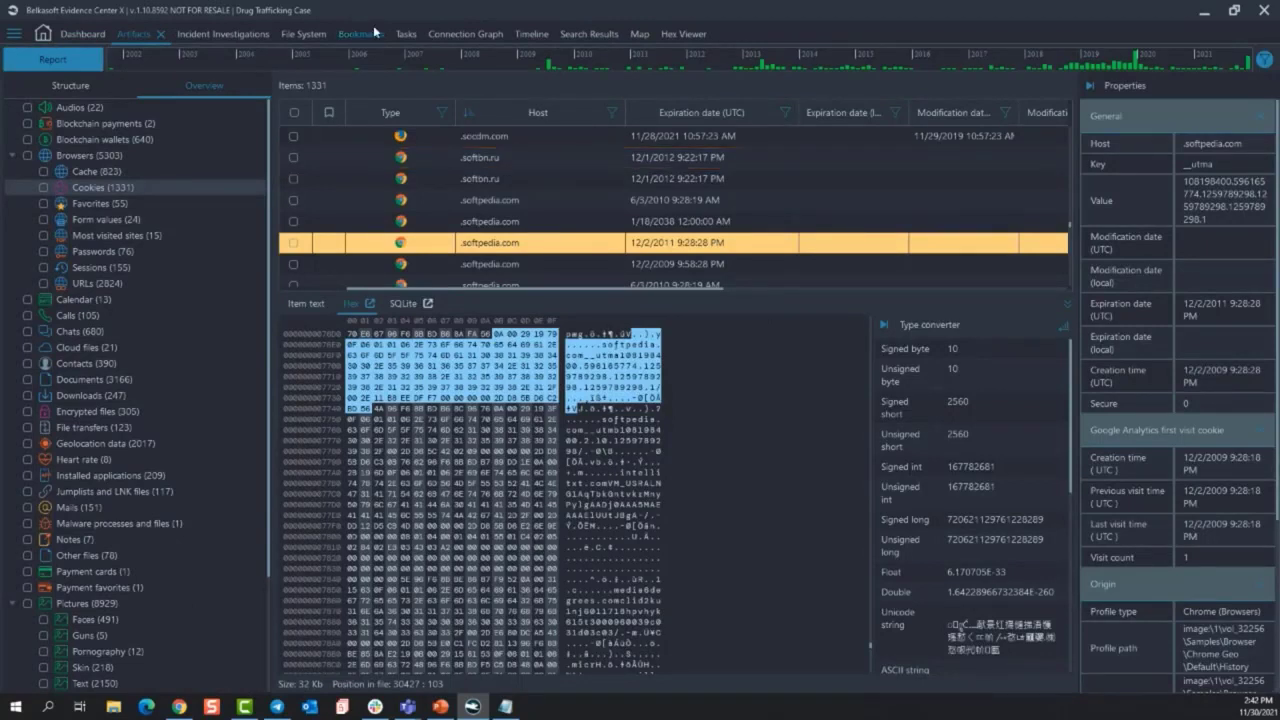
Show the artifacts by data source structure, and collapse the NTFS volume and Drug_Trafficking_Case.E01
left_click(58, 88)
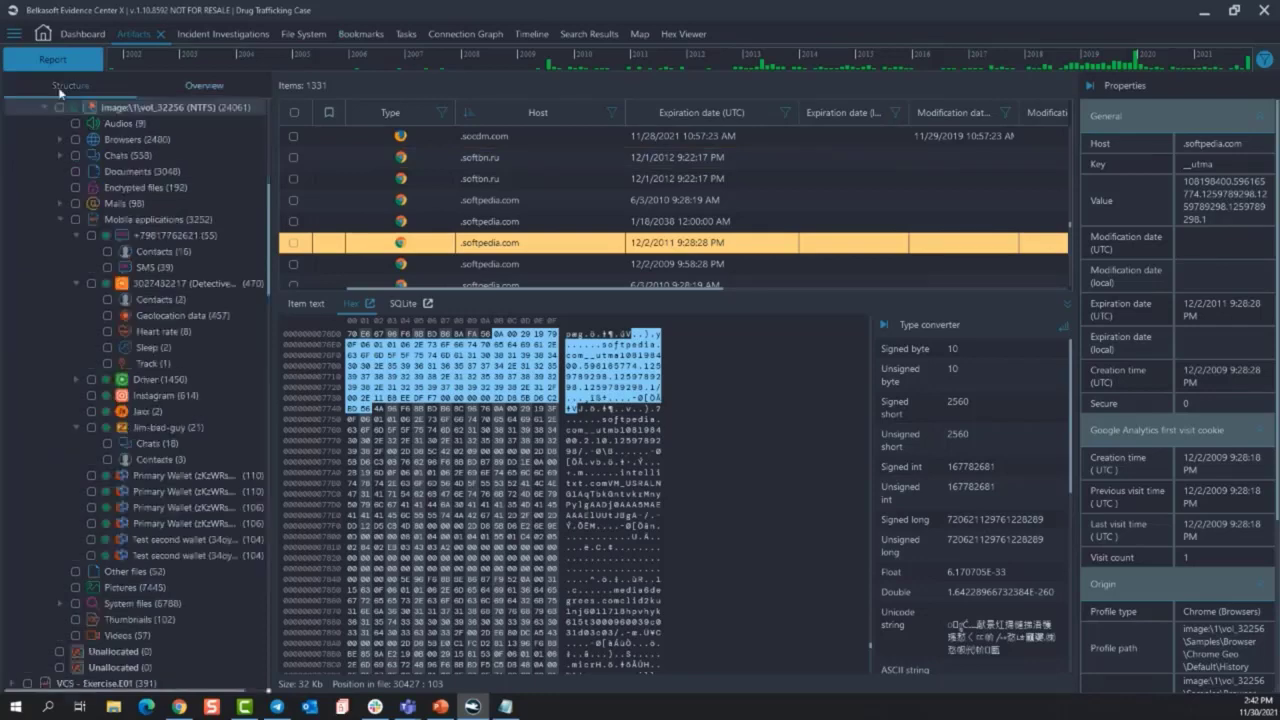
left_click(43, 108)
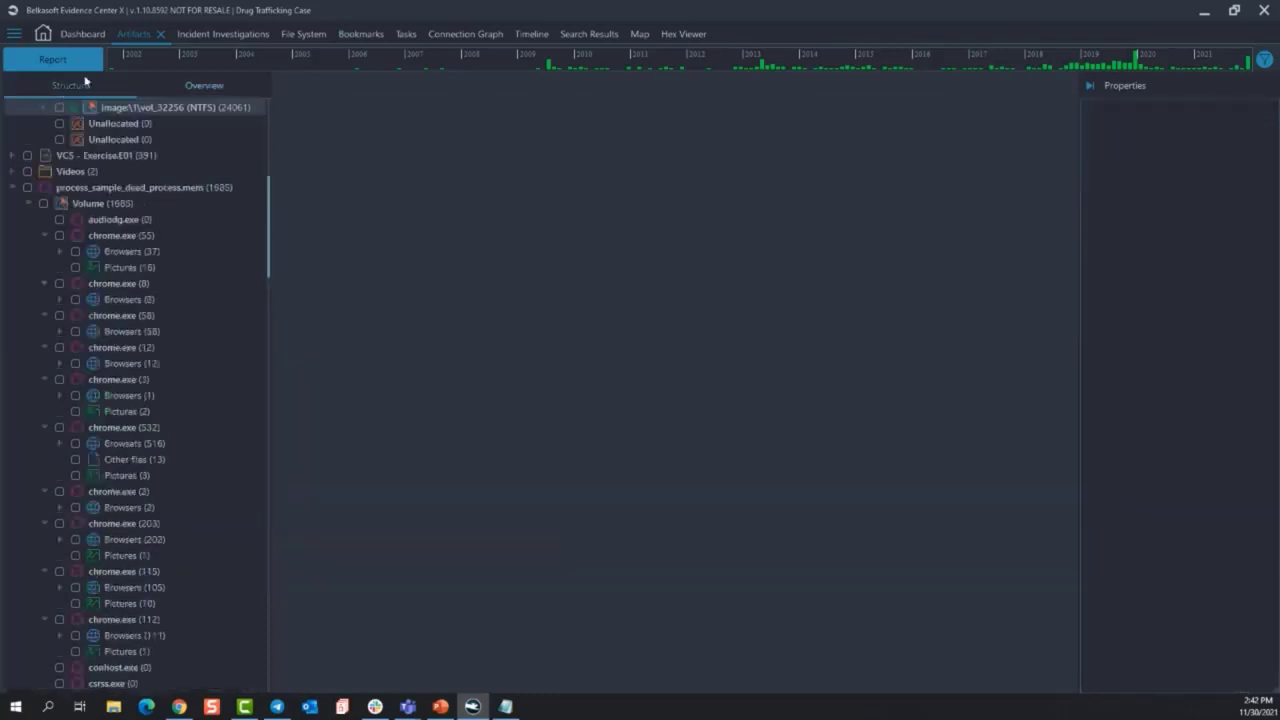
left_click(11, 156)
scroll(25, 133, "up", 6)
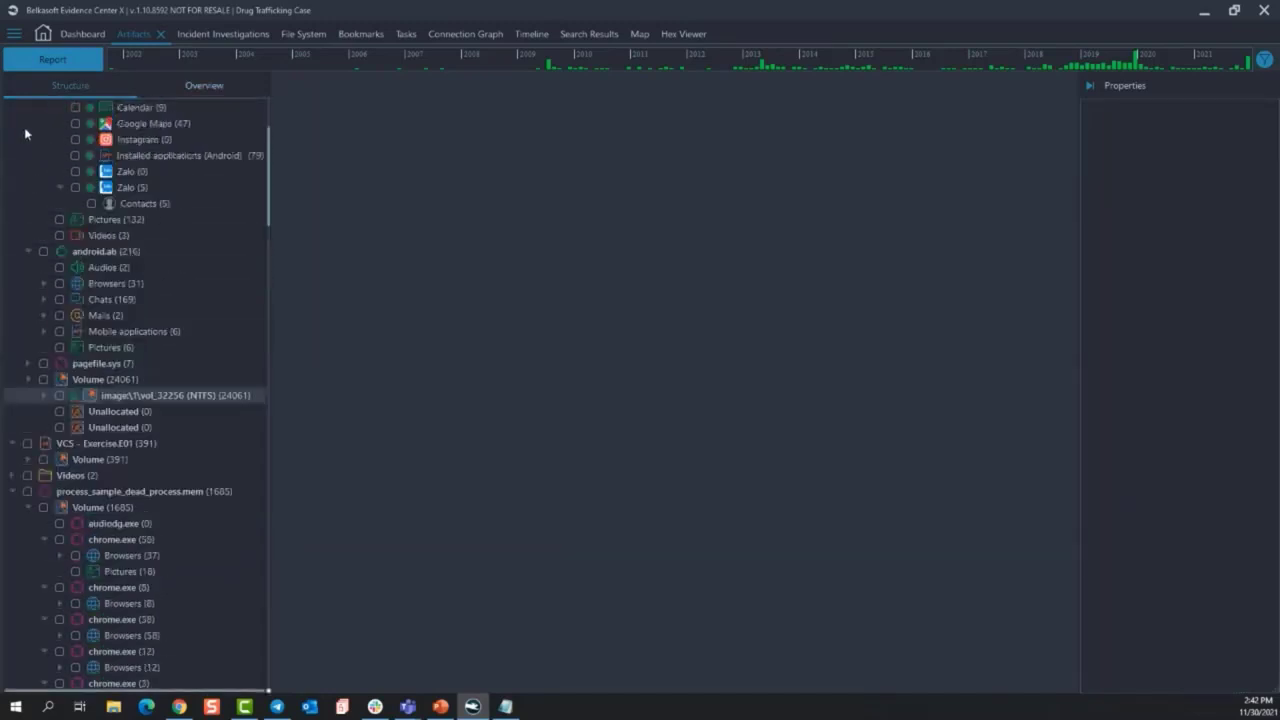
scroll(25, 133, "up", 3)
left_click(14, 108)
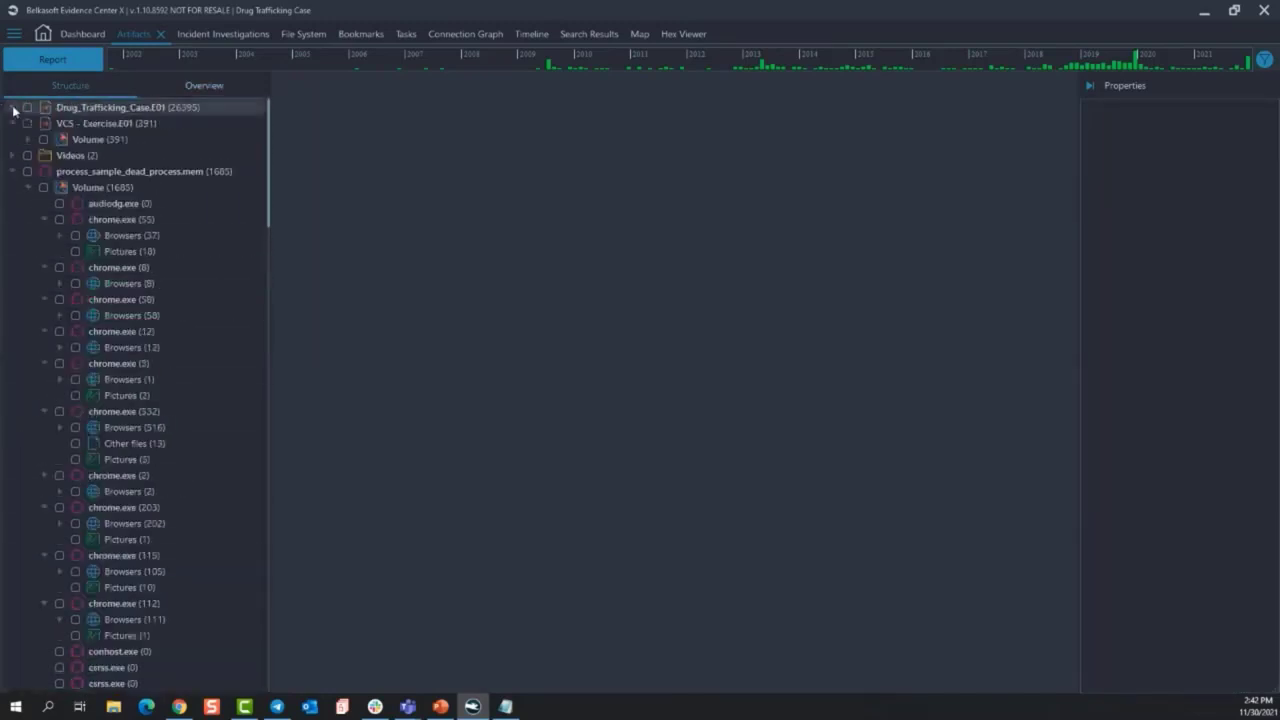
Collapse all the other data sources in the structure tree, and expand Drug_Trafficking_Case.E01 again
left_click(12, 124)
left_click(11, 139)
left_click(12, 141)
left_click(11, 156)
left_click(11, 167)
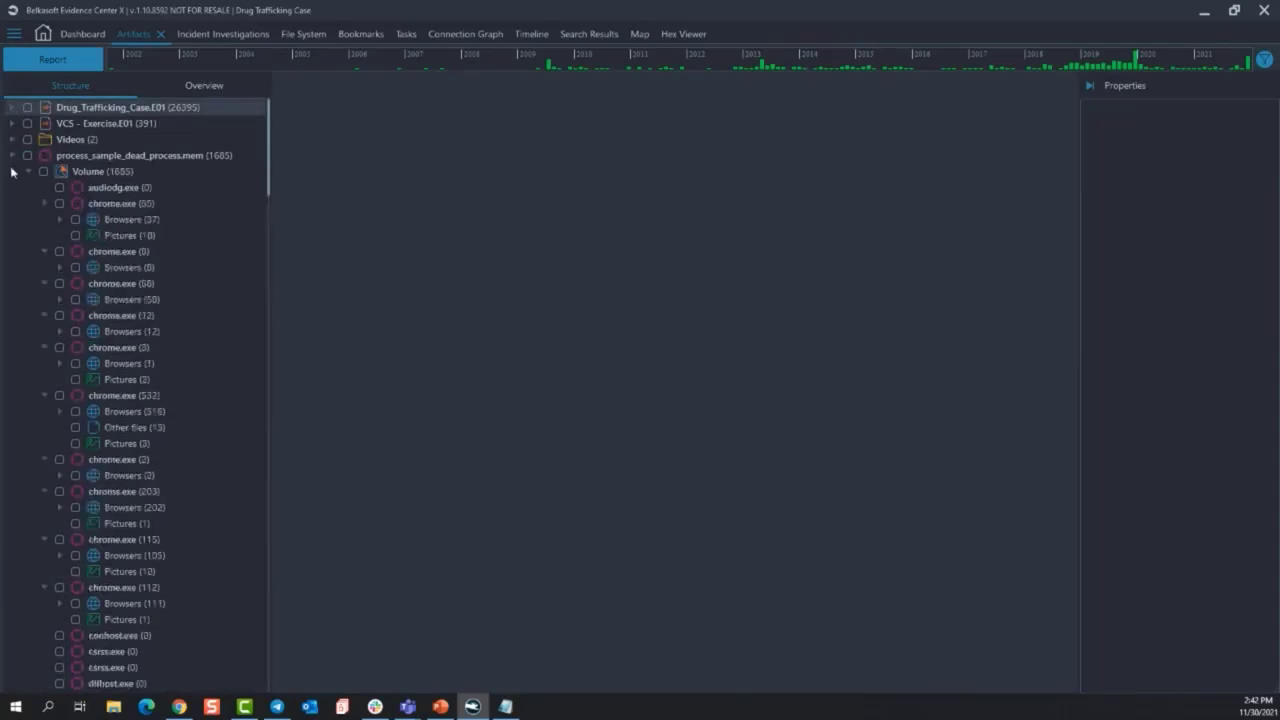
left_click(12, 156)
left_click(12, 171)
left_click(12, 188)
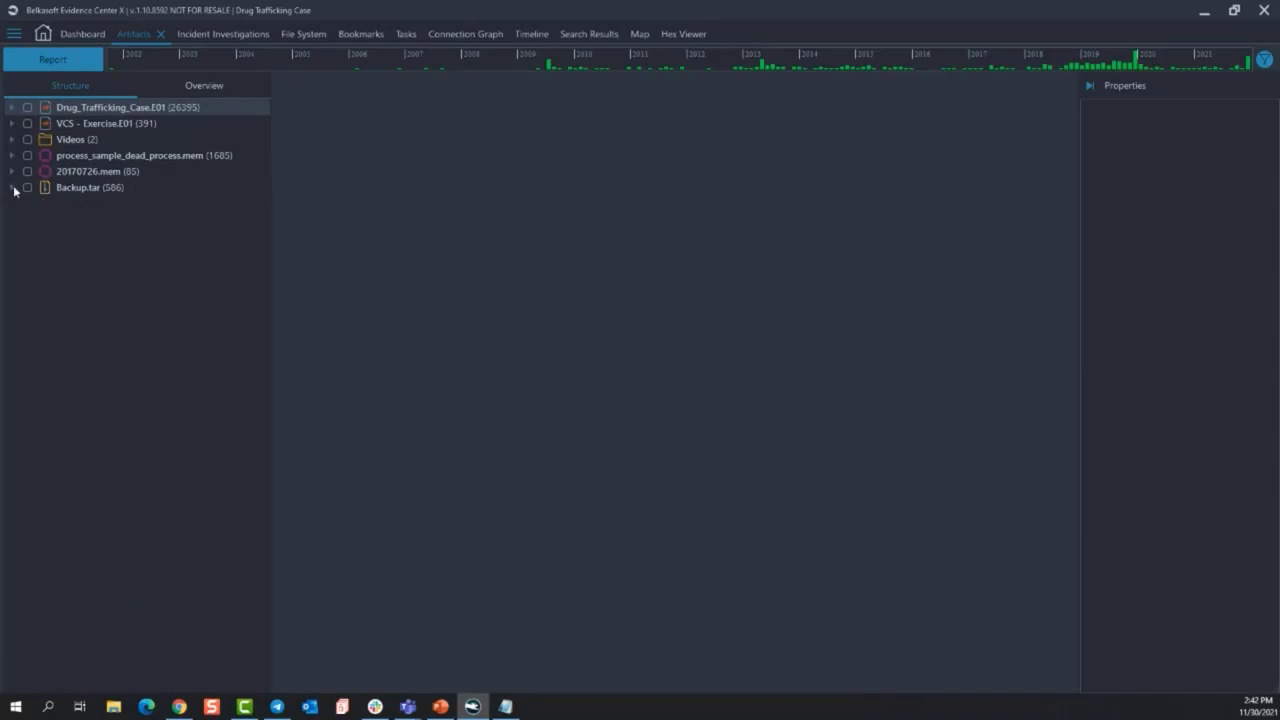
left_click(11, 109)
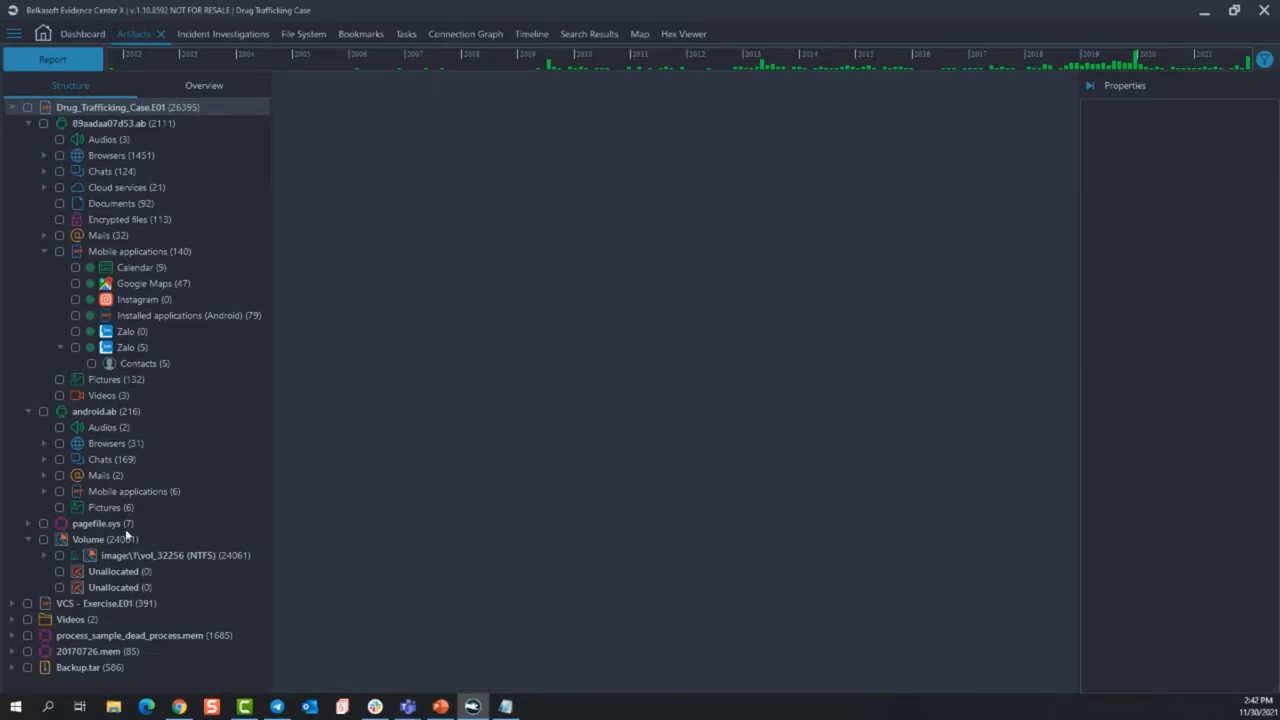
List the Geolocation data in the artifact overview, and check both iphone_Canaveral.jpg items and the lower iphone_Ladoga.jpg item
left_click(206, 87)
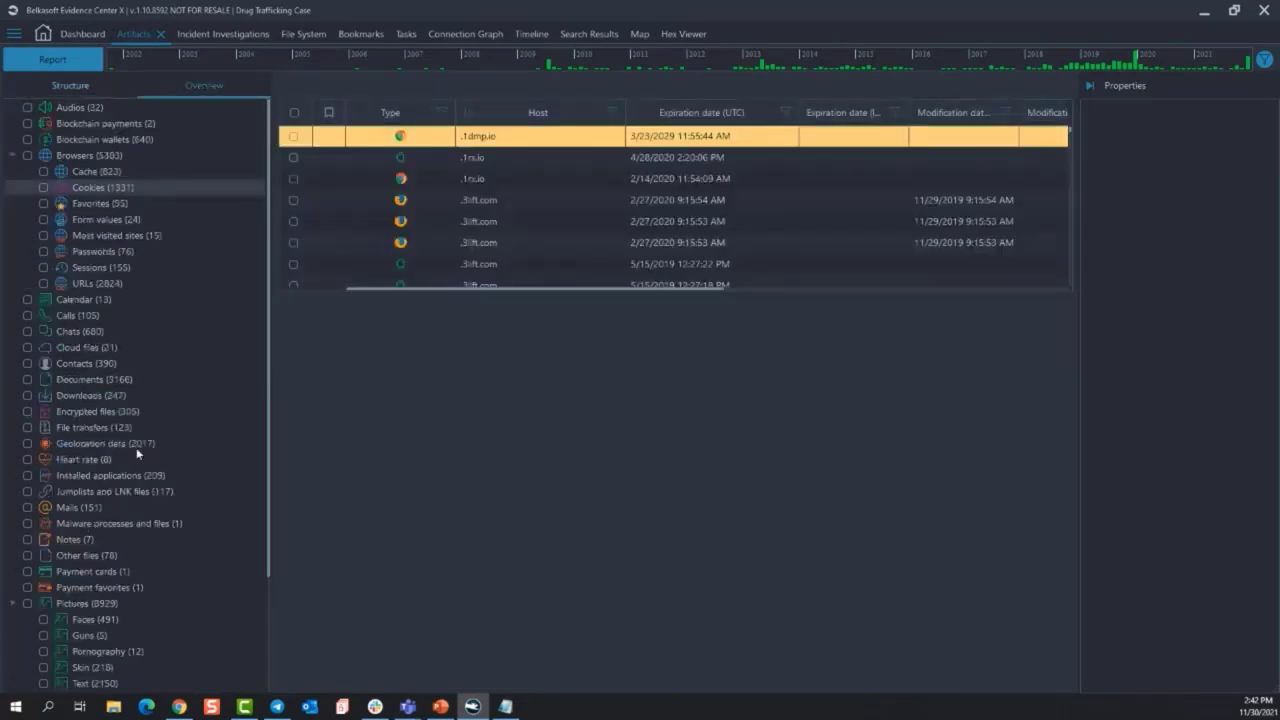
left_click(98, 445)
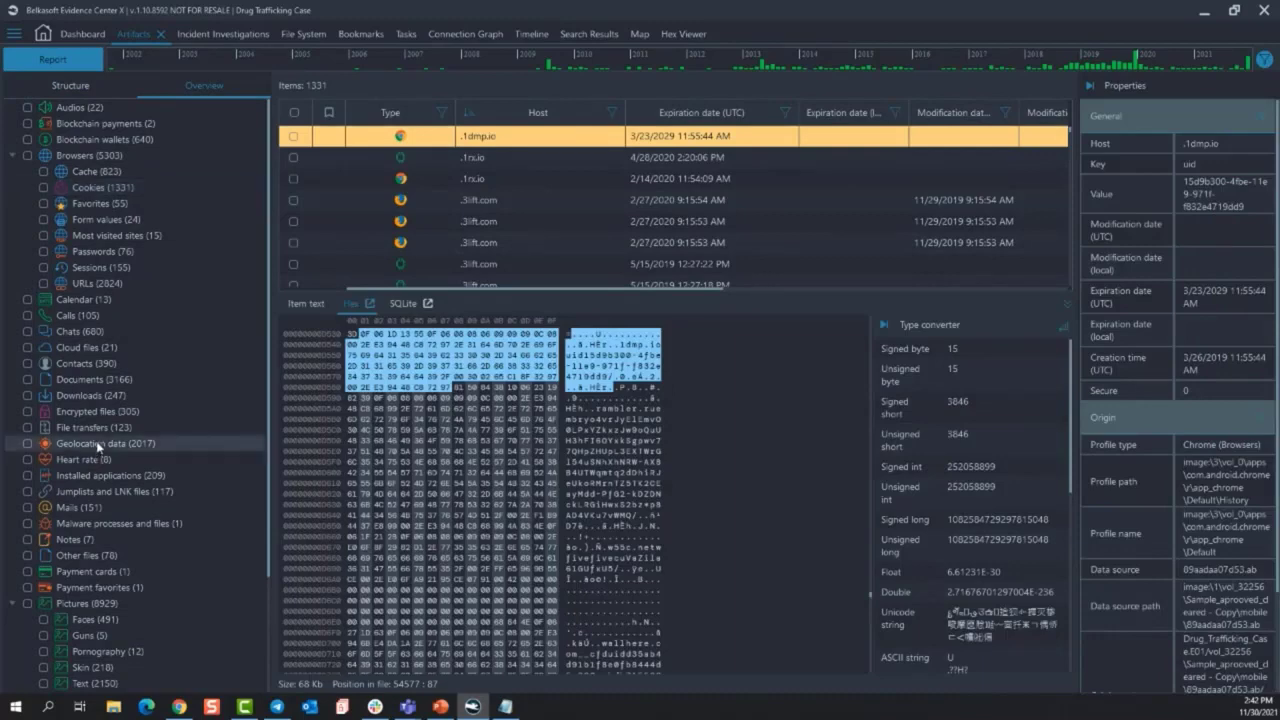
scroll(617, 237, "down", 5)
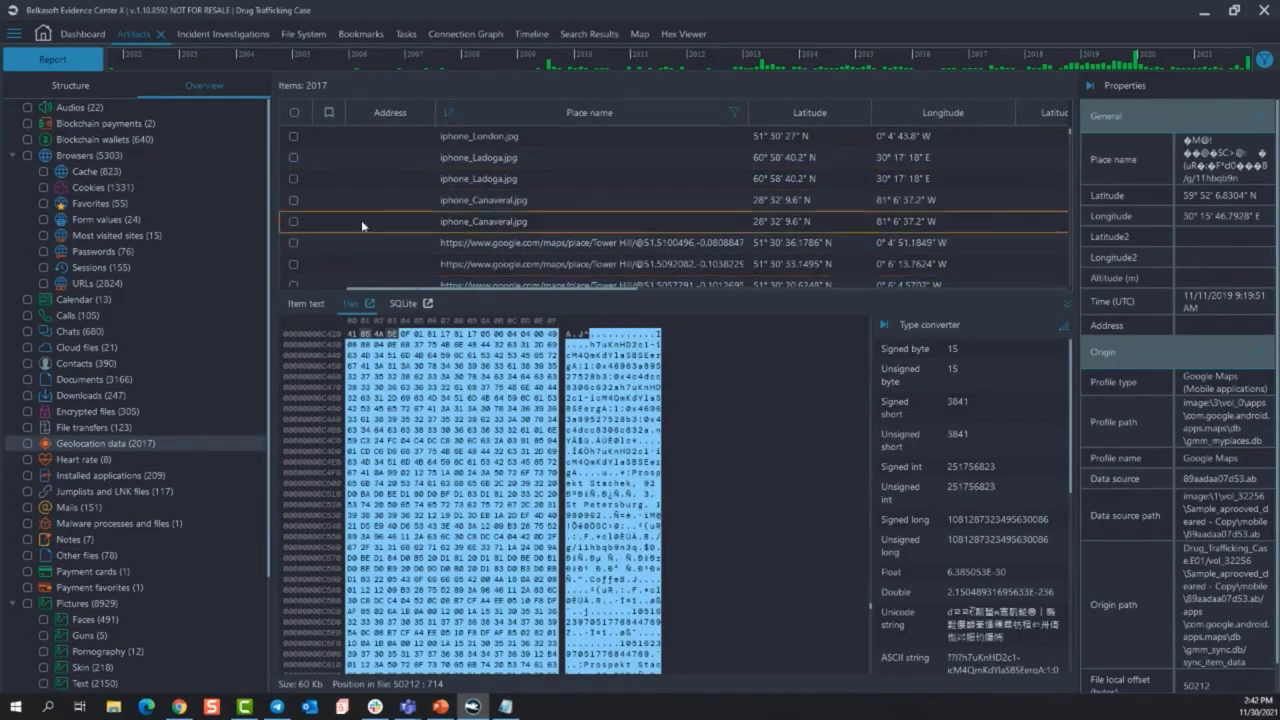
left_click(293, 221)
left_click(293, 199)
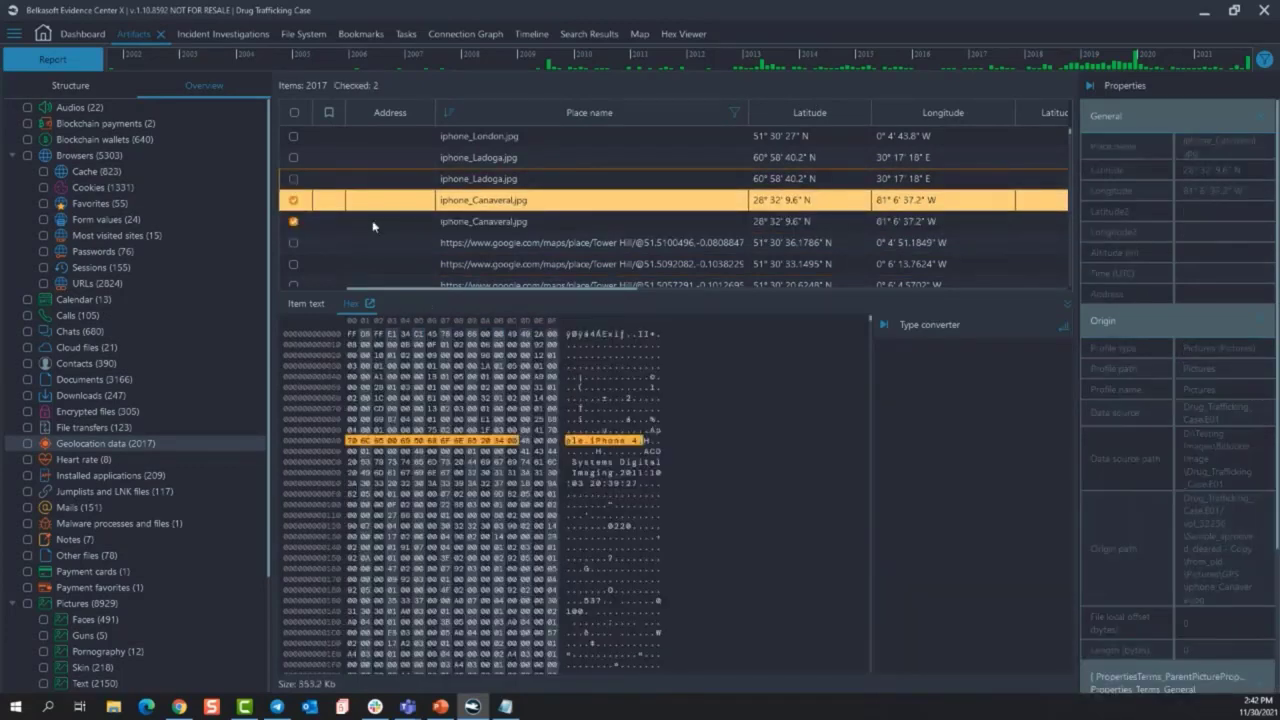
left_click(293, 178)
Show the checked geolocation items on the map, and open the details of the marker near Saint Petersburg
right_click(372, 197)
left_click(478, 311)
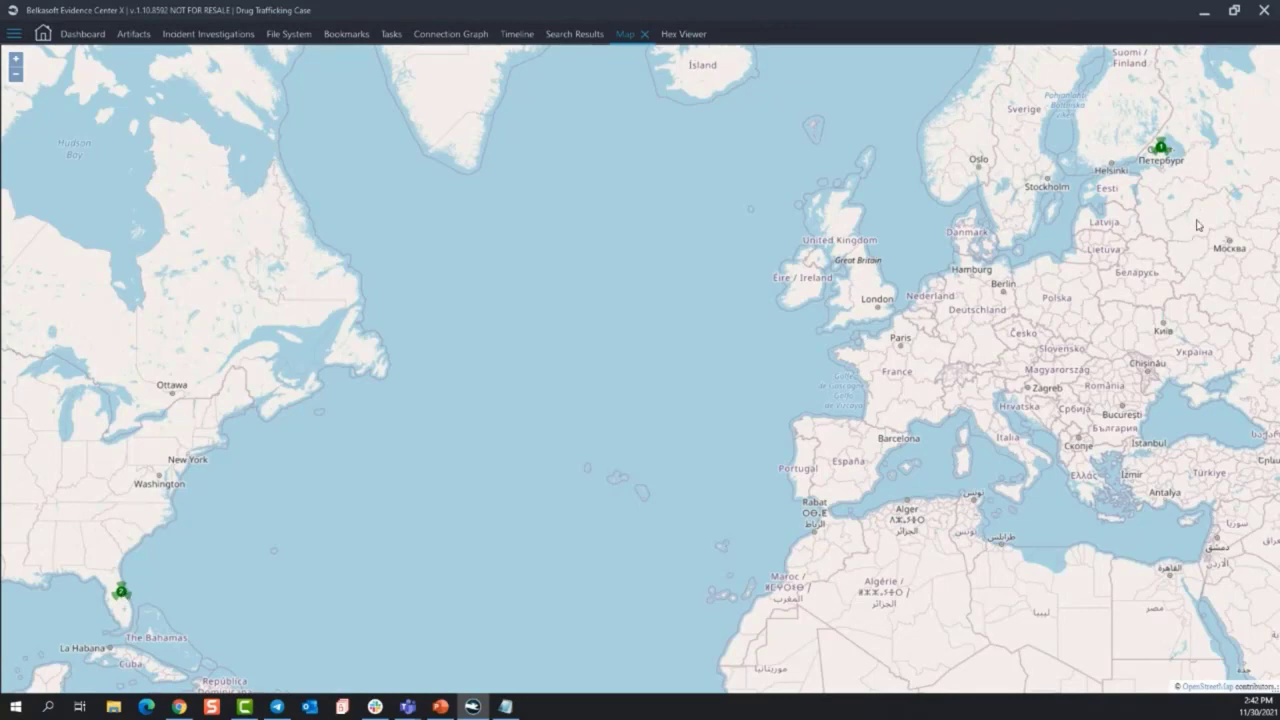
left_click_drag(1198, 226, 877, 312)
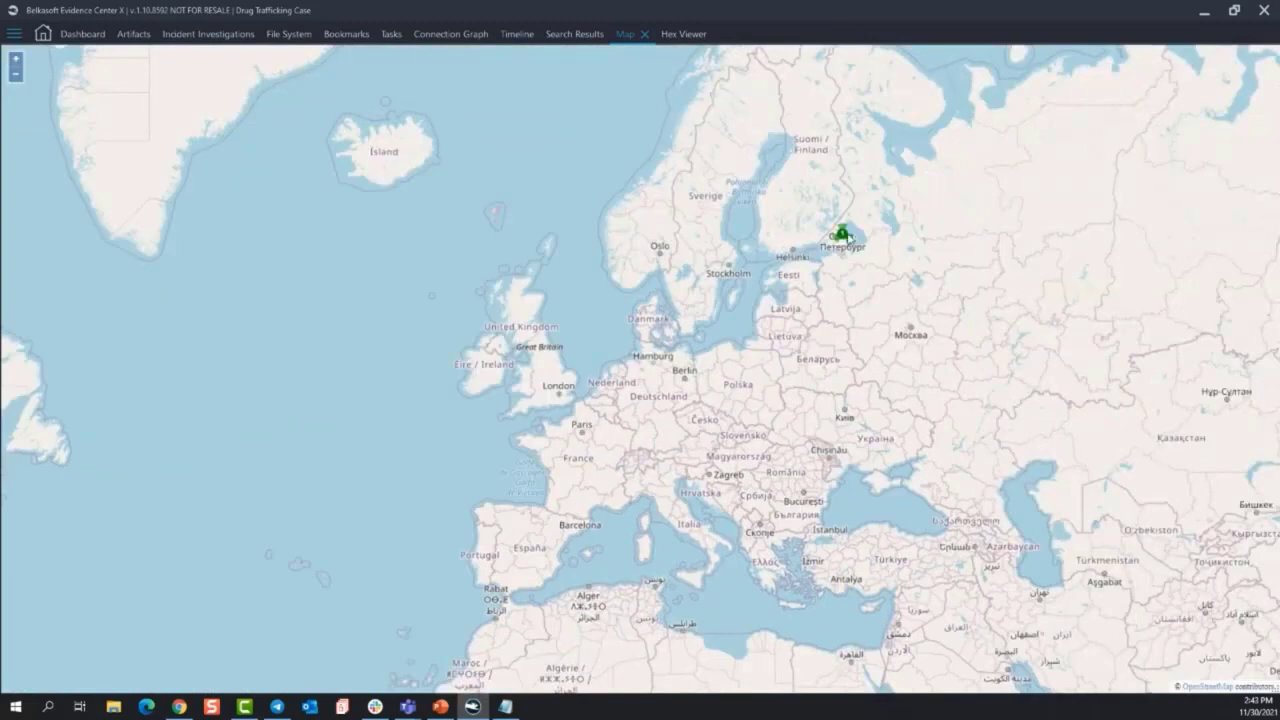
left_click(843, 237)
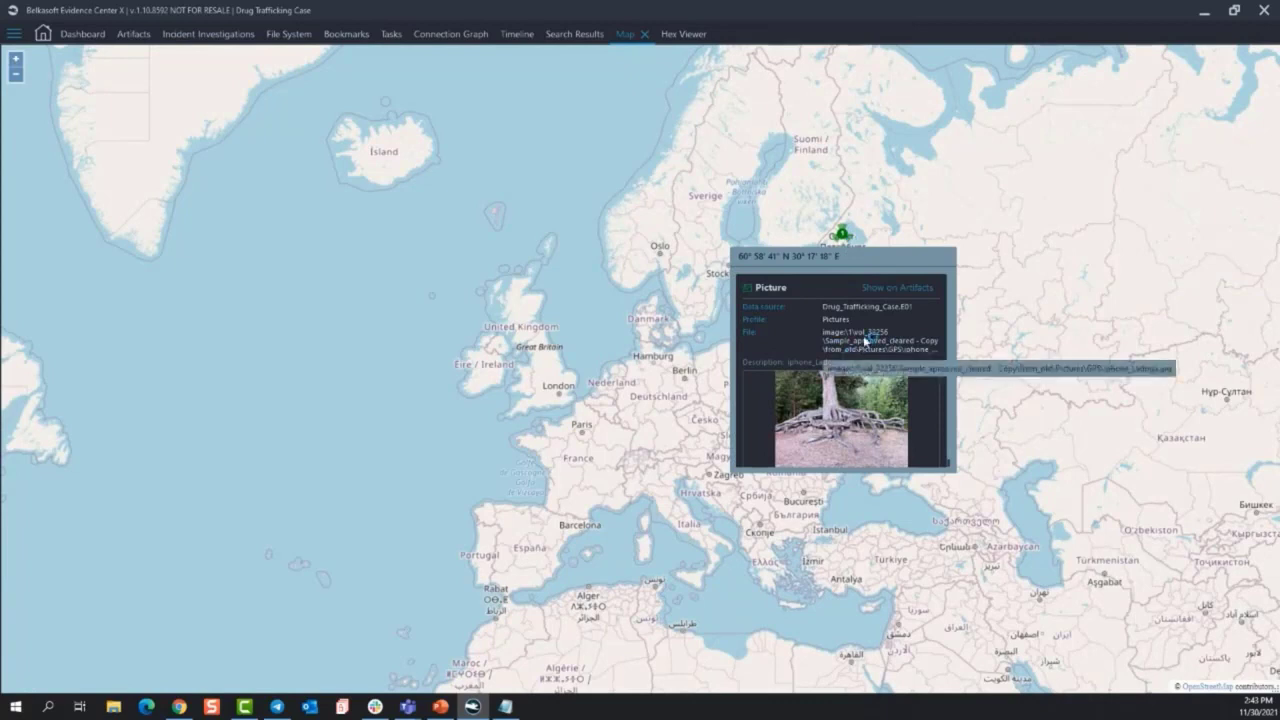
Go from the map marker to its picture artifact, and show the checked iphone_Ladoga.jpg on Google Earth
left_click(905, 289)
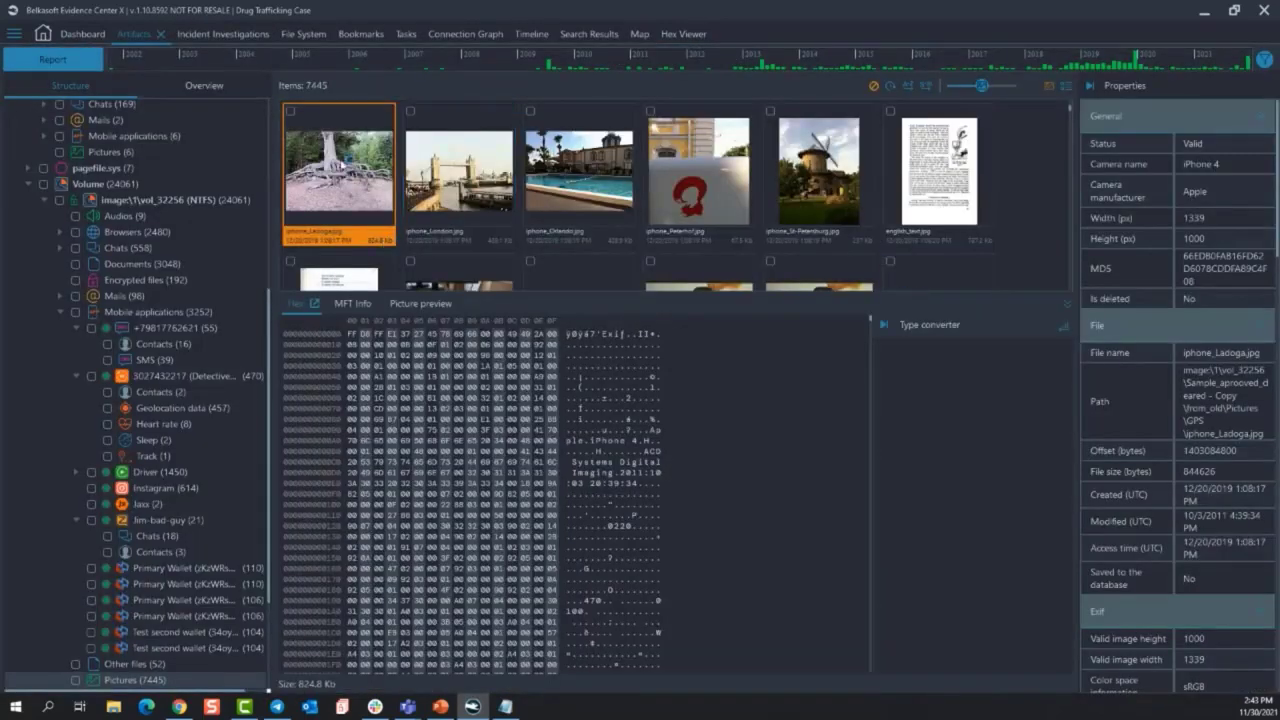
left_click(290, 112)
right_click(330, 168)
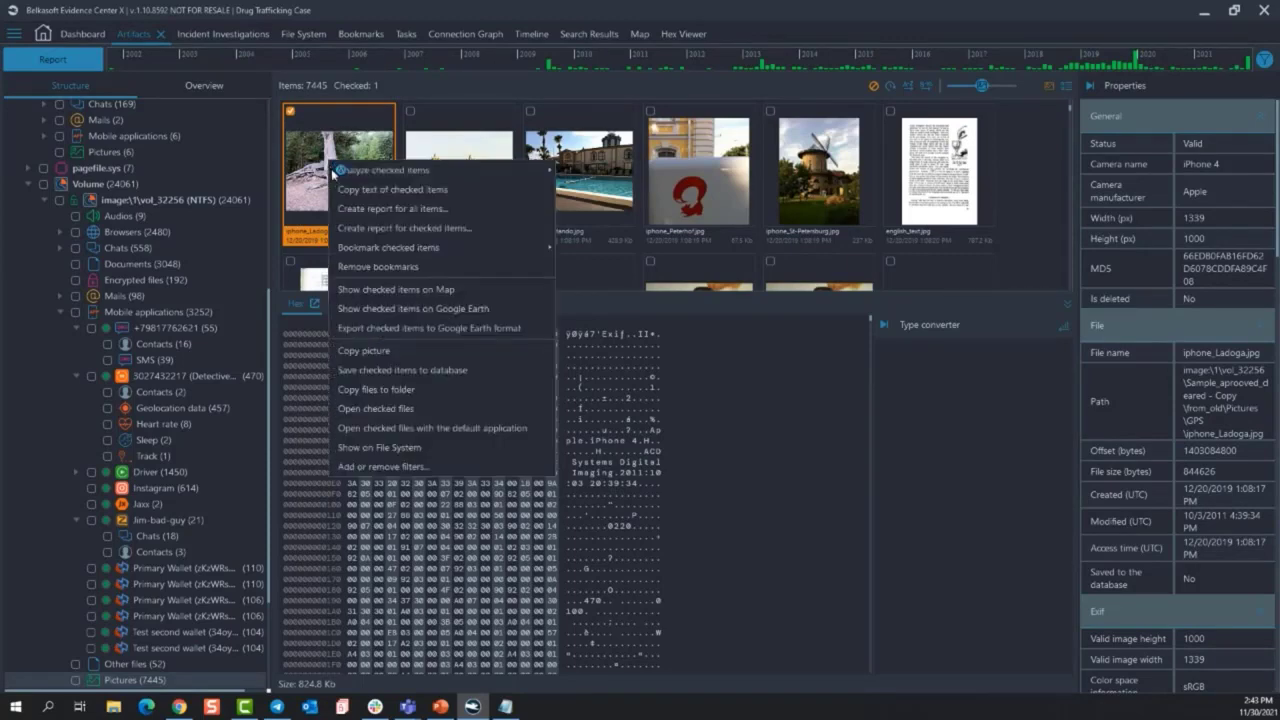
left_click(383, 314)
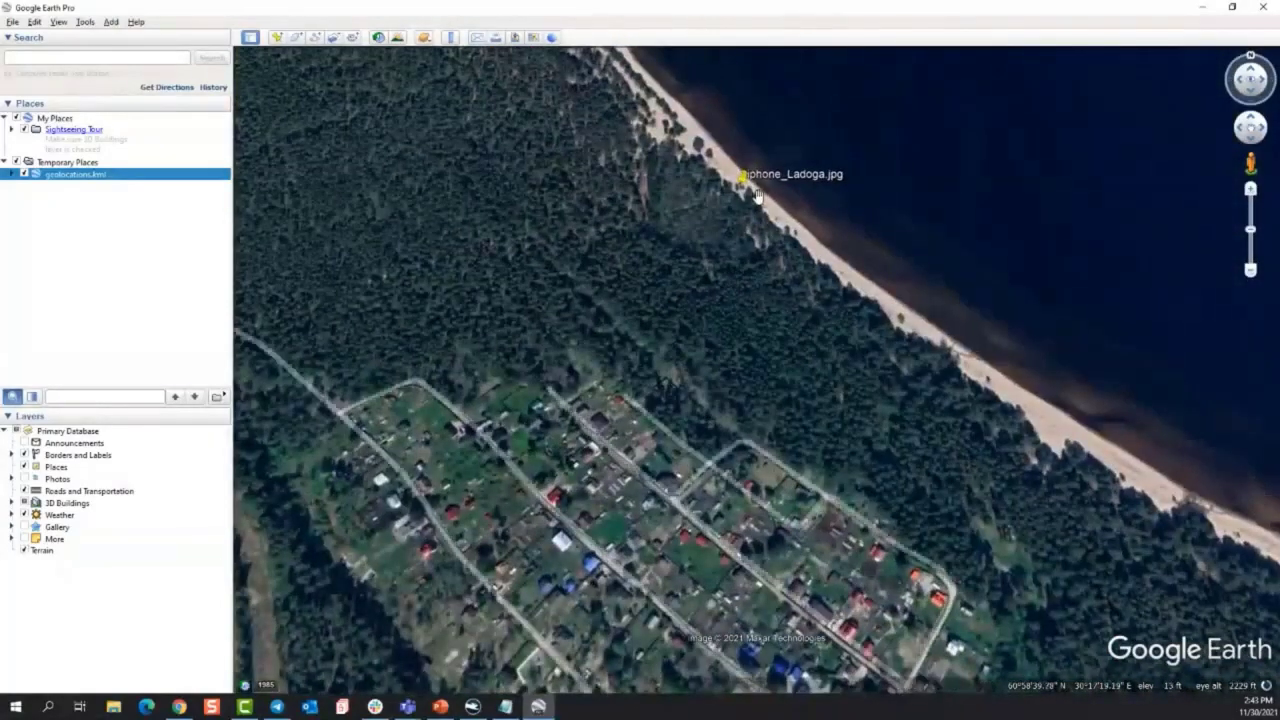
Close Google Earth, discarding its temporary places, and view the MFT information of iphone_Ladoga.jpg
left_click(1263, 7)
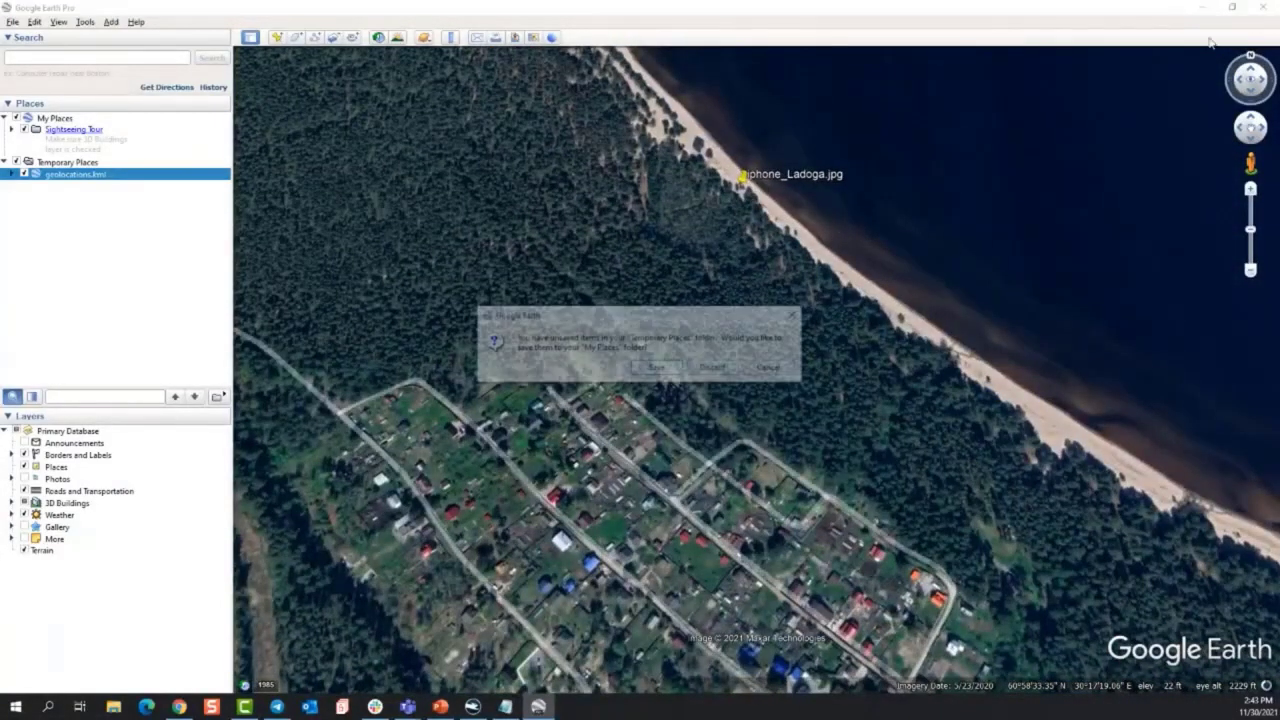
left_click(714, 368)
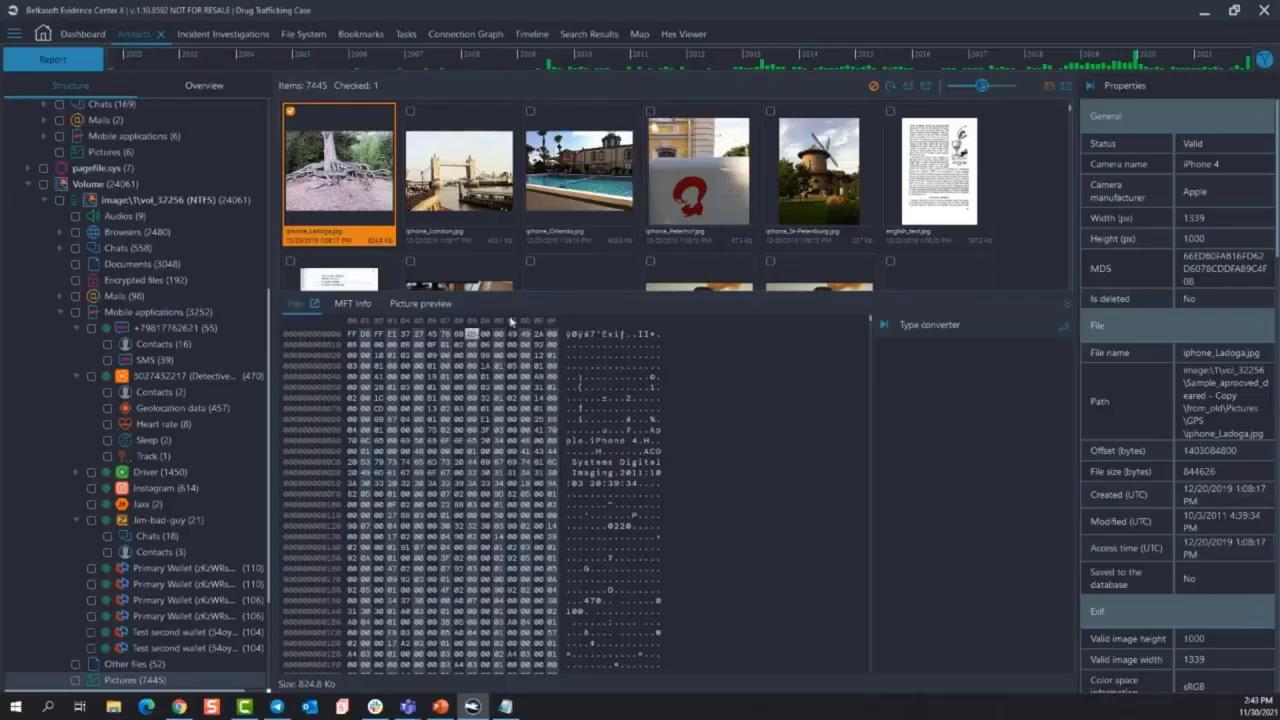
left_click(353, 305)
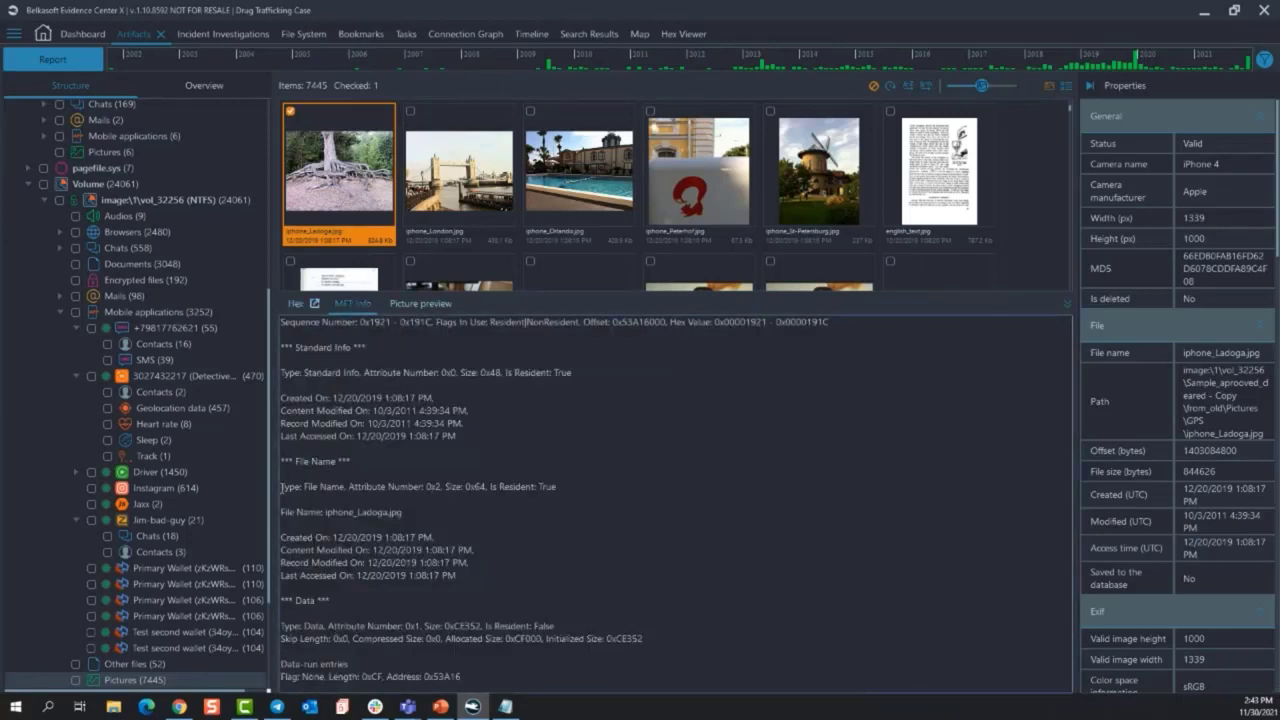
Expand Mails under the NTFS volume and list the messages of the second mailbox, the one with a Yahoo address
scroll(186, 474, "up", 2)
left_click(114, 363)
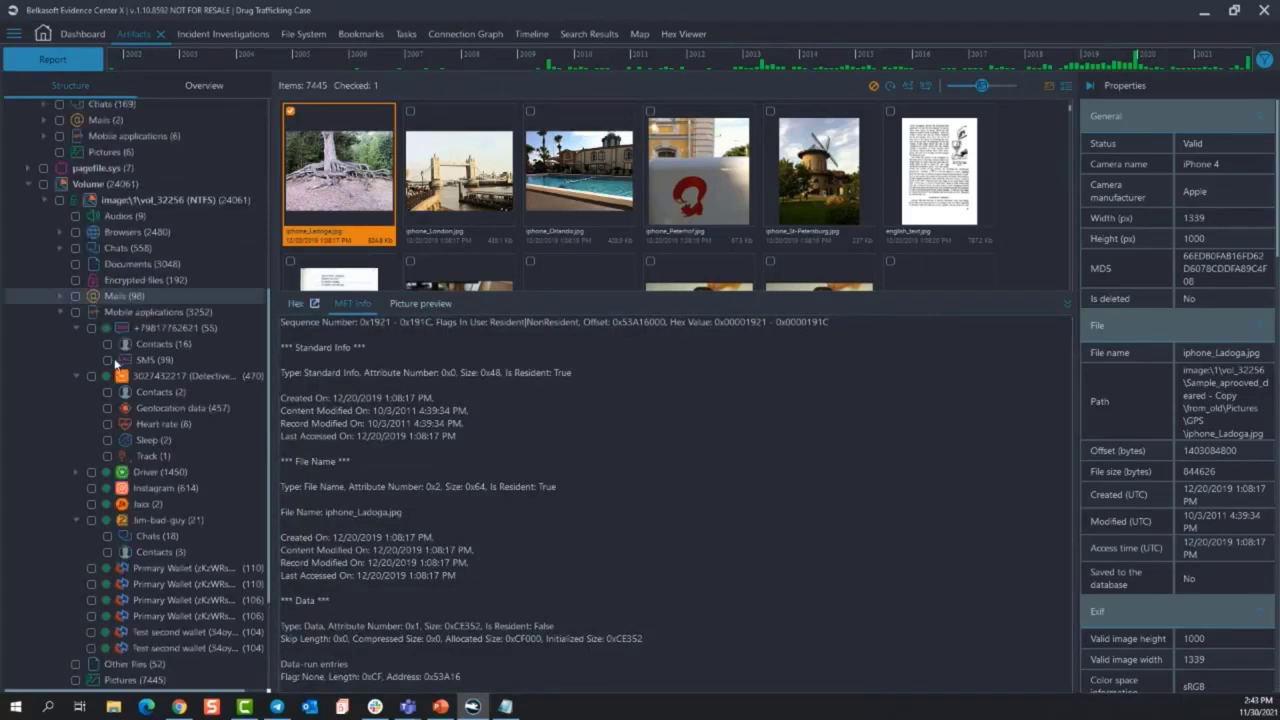
left_click(60, 296)
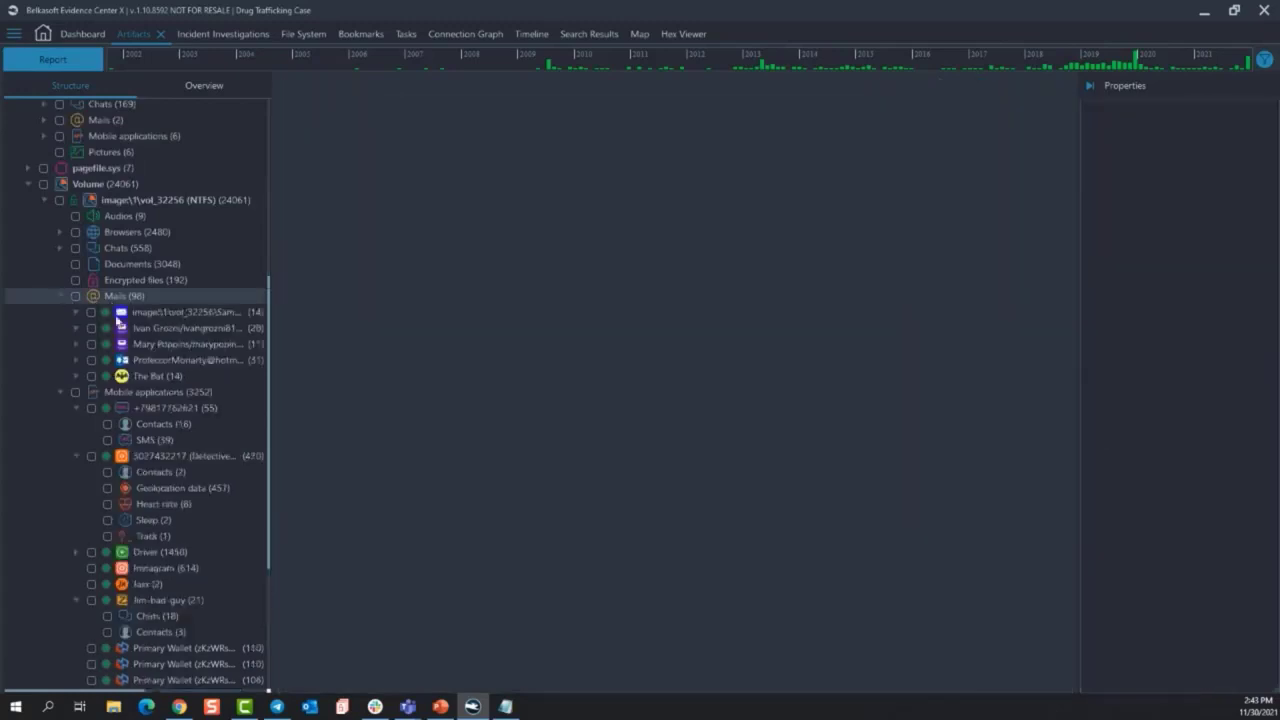
left_click(75, 329)
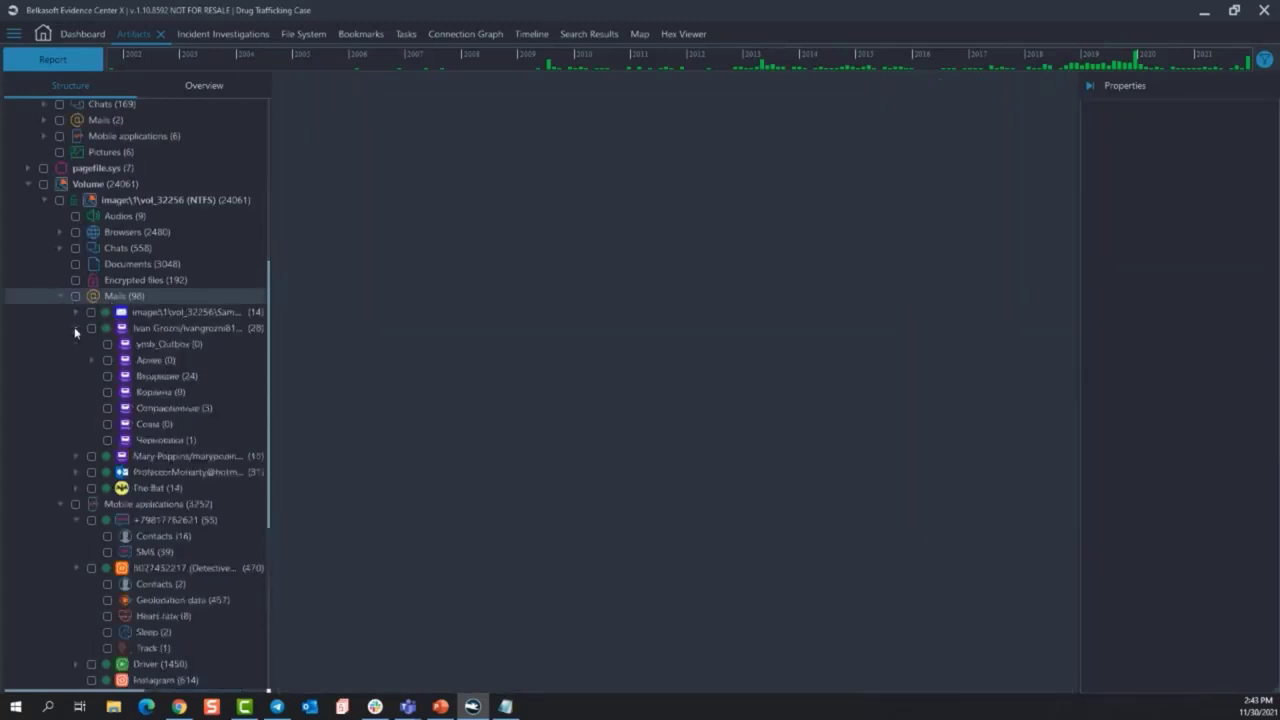
left_click(169, 328)
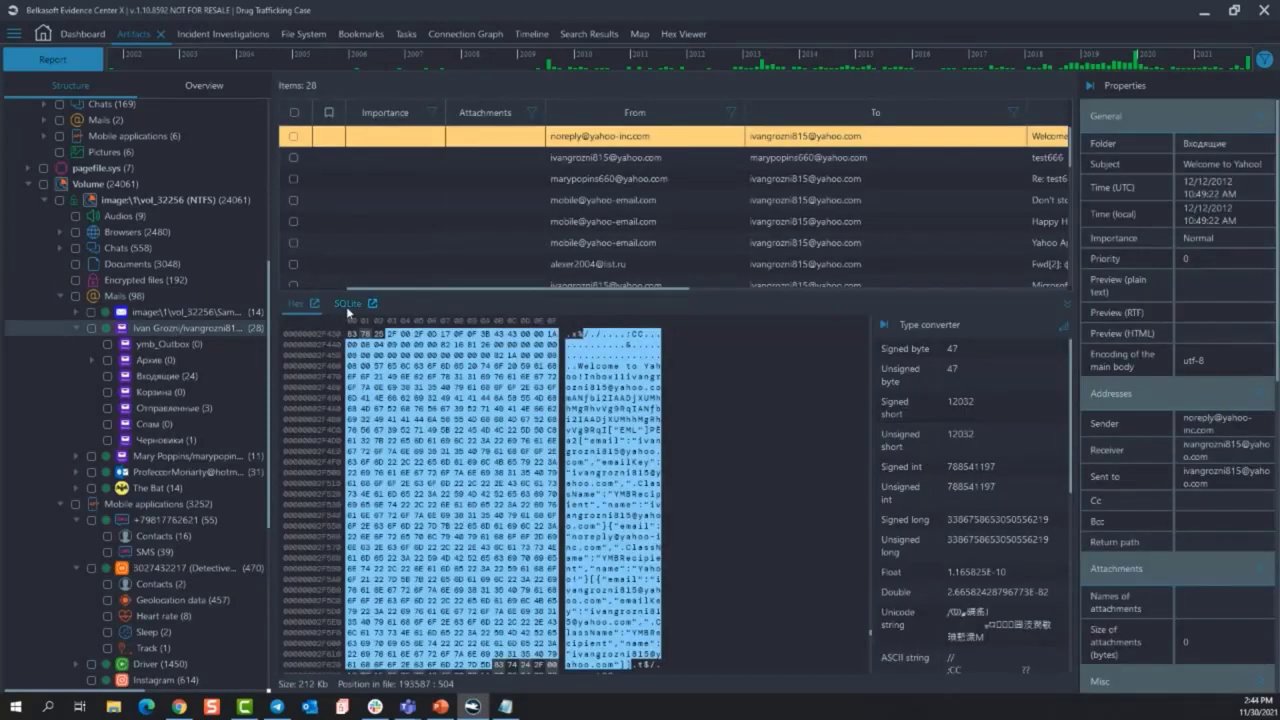
View the SQLite record behind the "Welcome to Yahoo!" mail, open its database in the separate SQLite Viewer, and return to the artifacts
left_click(347, 305)
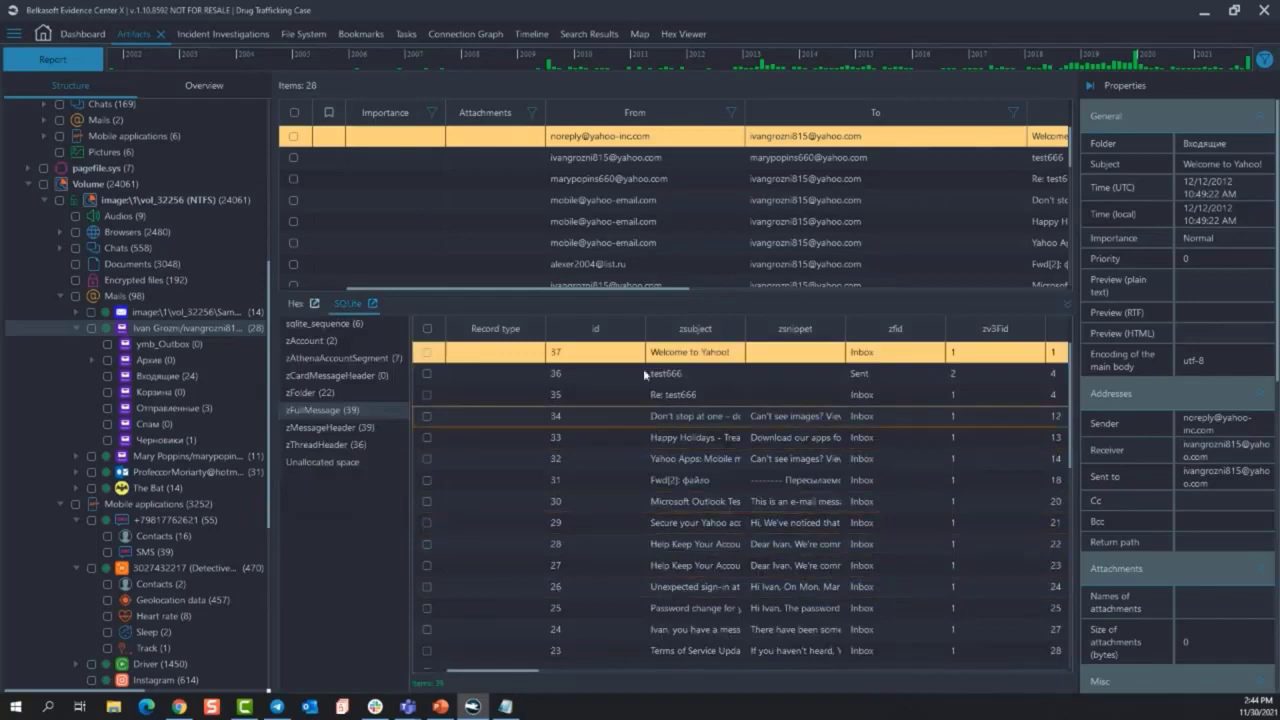
left_click(372, 305)
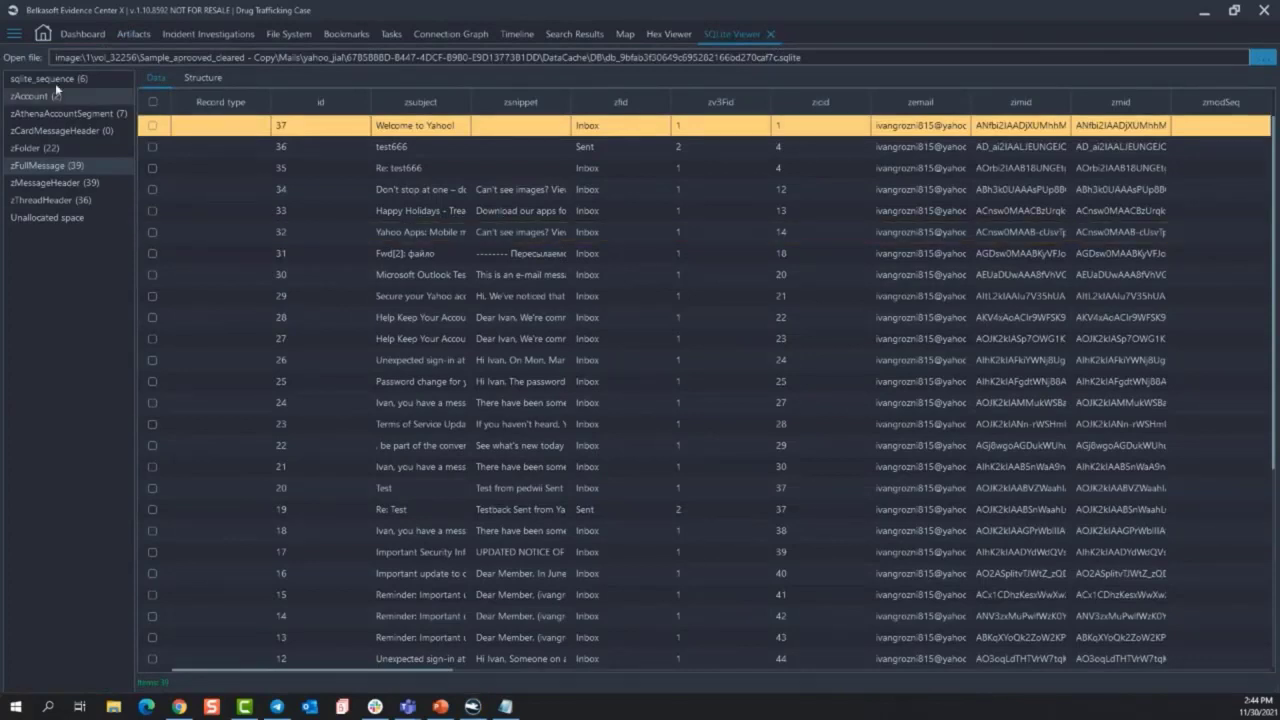
left_click(148, 36)
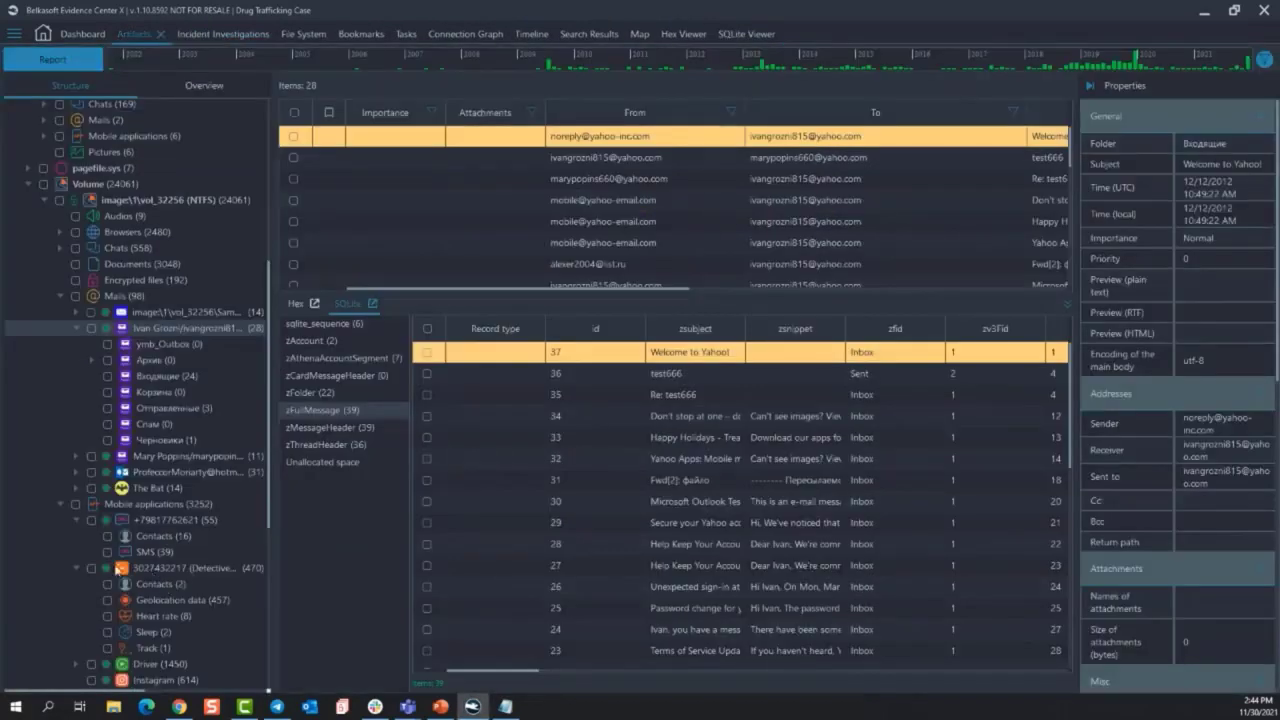
Open the second Facebook profile under the android.ab chats, and view the item text of its selected message
scroll(117, 530, "up", 3)
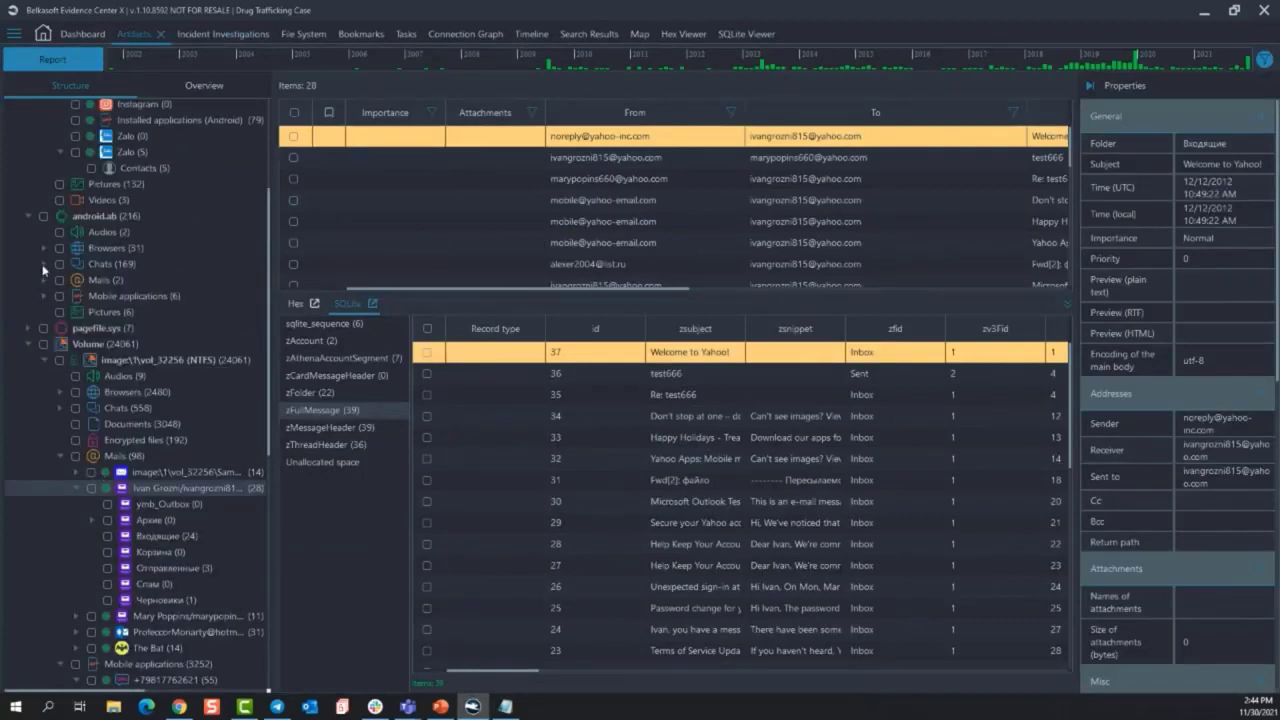
left_click(43, 264)
scroll(128, 320, "up", 1)
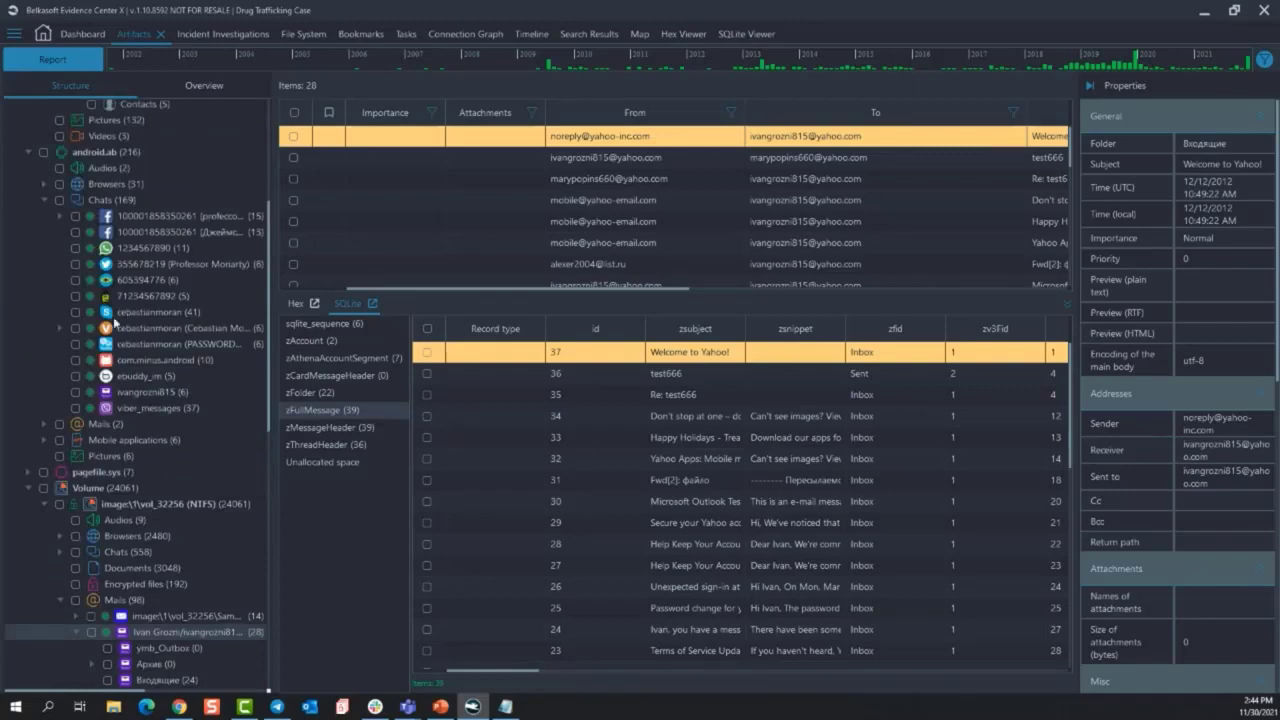
scroll(128, 318, "up", 2)
left_click(139, 361)
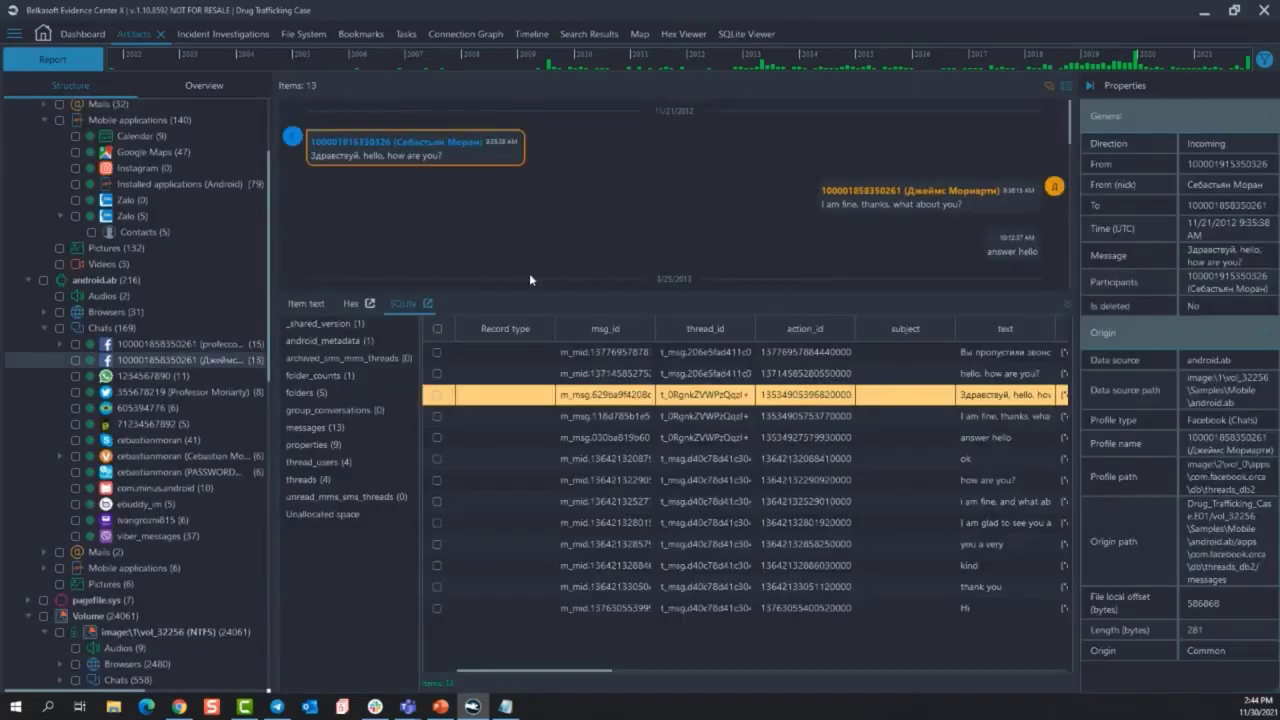
left_click(306, 304)
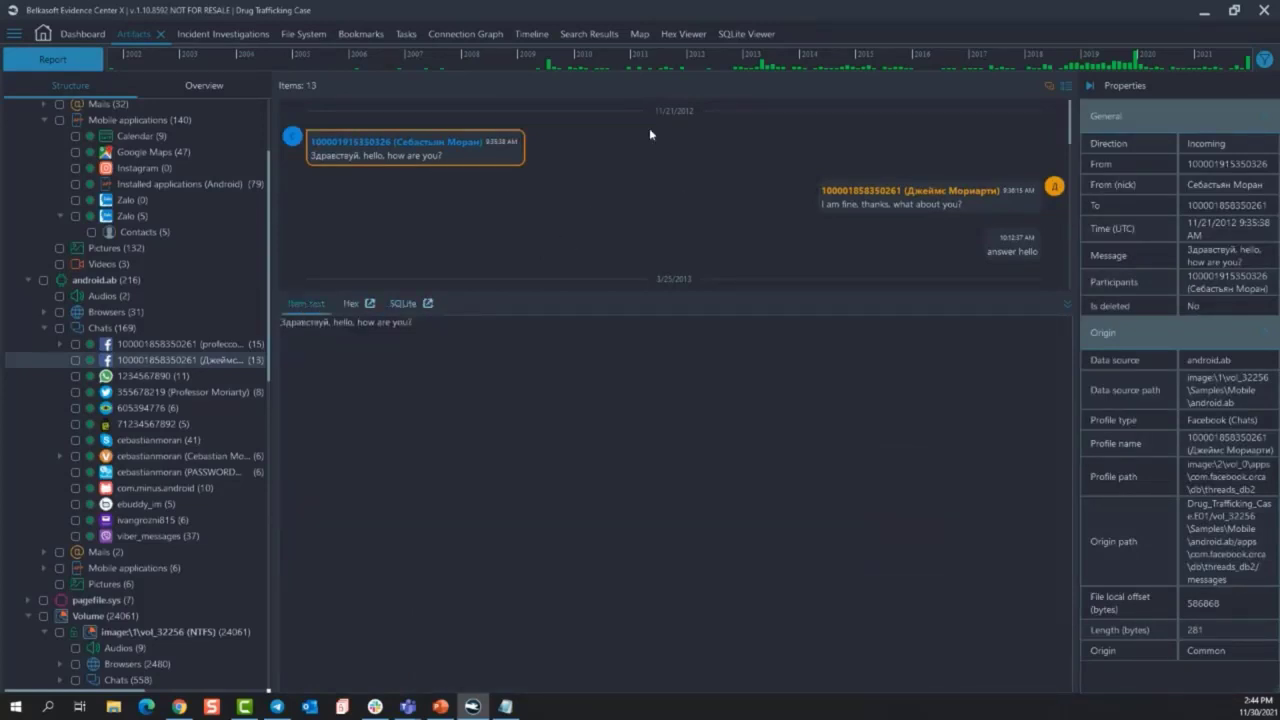
right_click(685, 209)
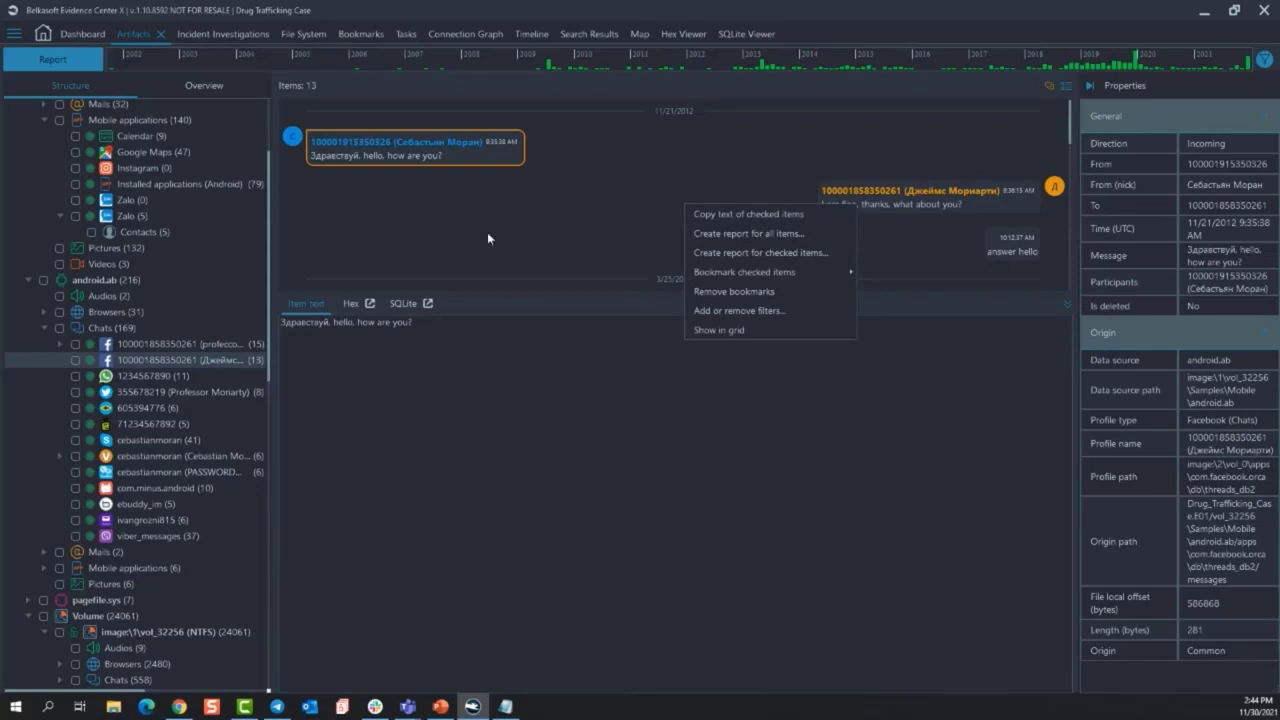
left_click(535, 360)
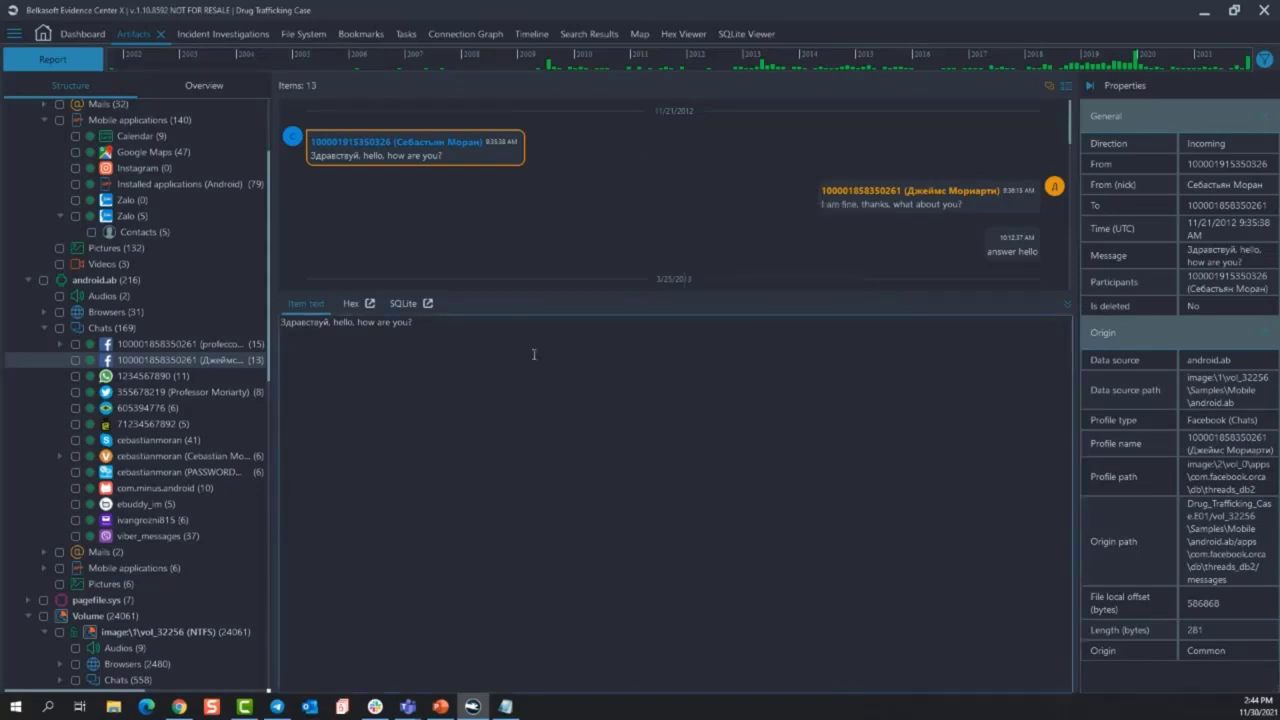
Show the contacts of the second Facebook profile under the android.ab chats
right_click(164, 360)
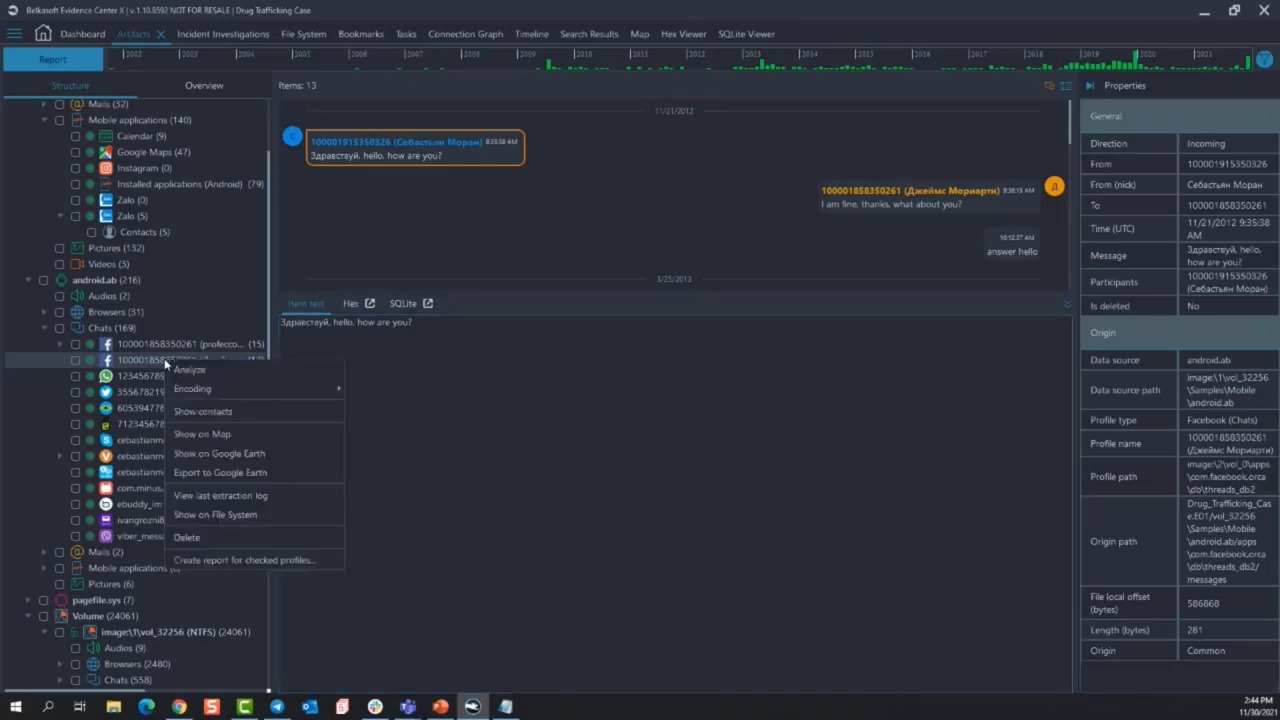
left_click(194, 413)
left_click(60, 362)
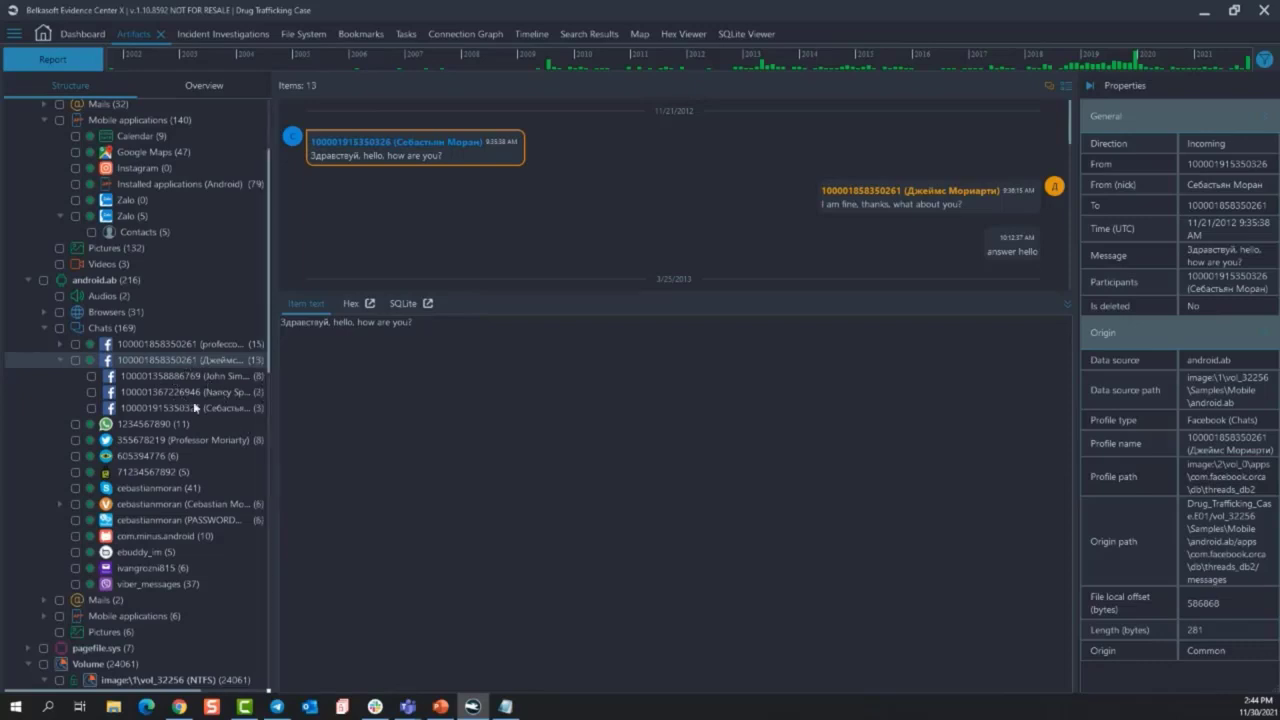
Show the com.minus.android chat under android.ab together with its contacts
right_click(145, 536)
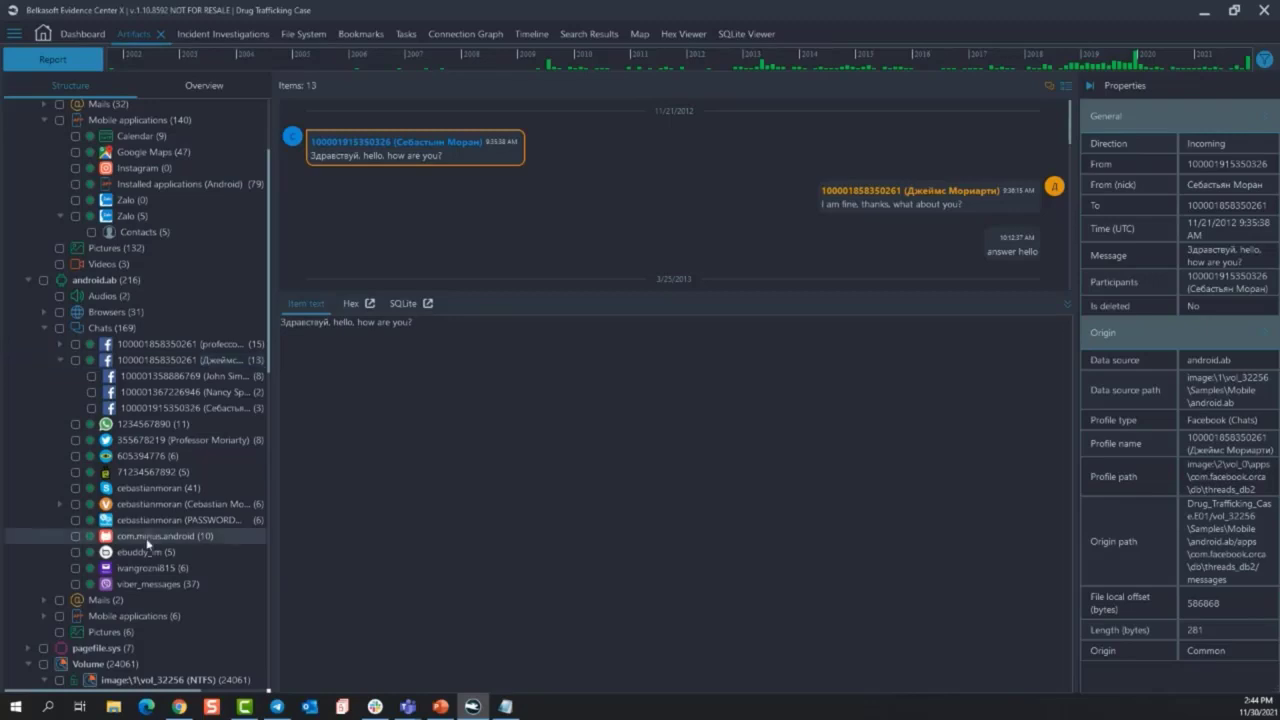
left_click(189, 381)
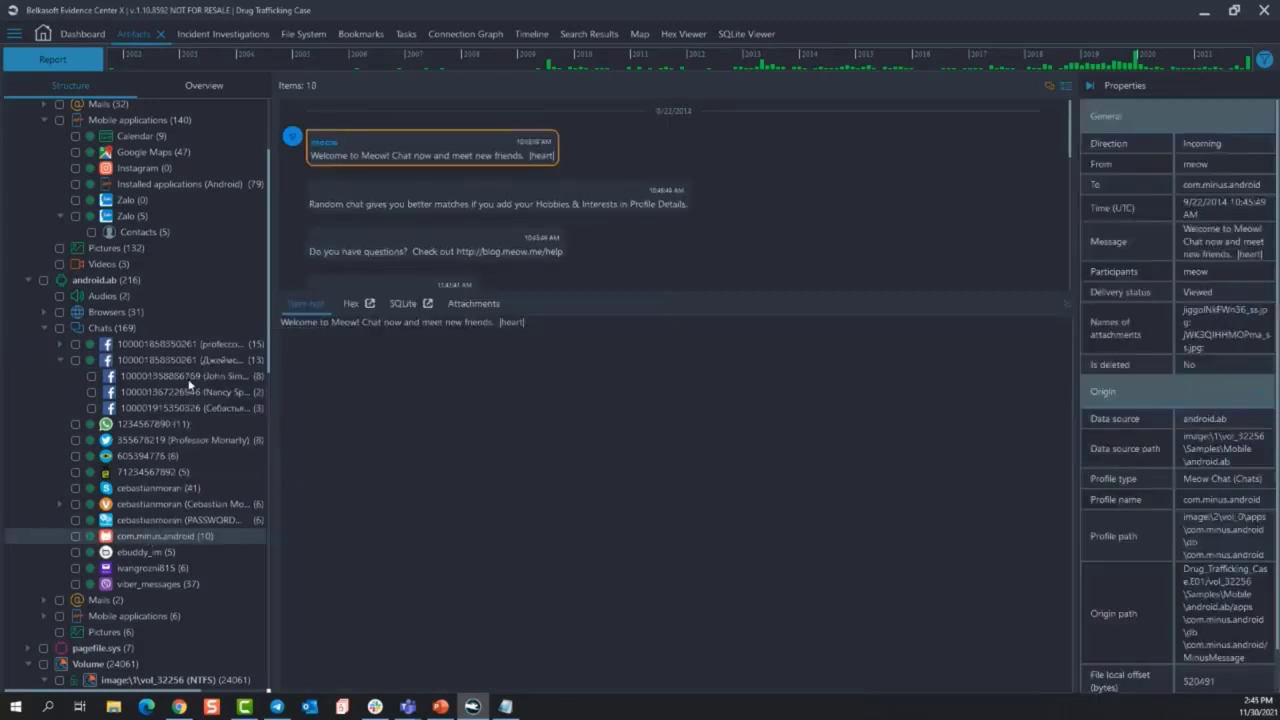
left_click(62, 537)
scroll(188, 540, "down", 1)
scroll(155, 505, "up", 4)
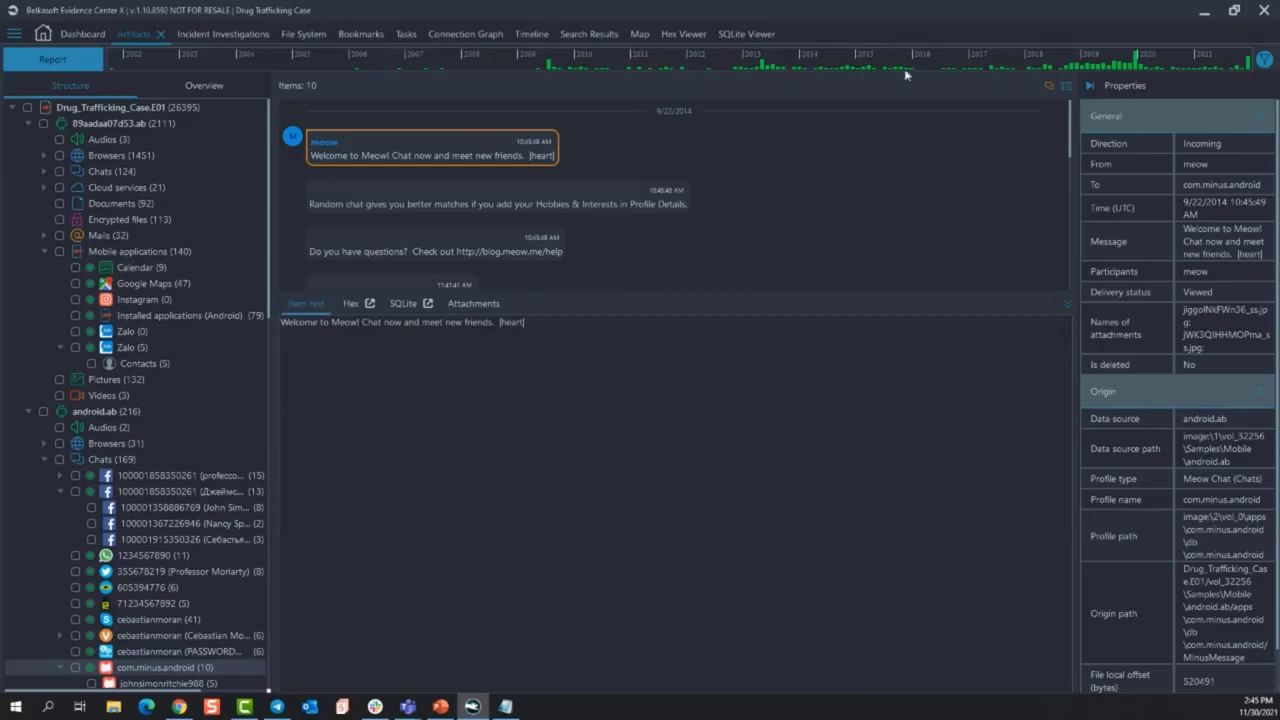
Limit the artifacts to about the year 2018 on the timeline, clear that range, and view the global filter's Date range criterion without applying it
left_click_drag(1025, 62, 1080, 58)
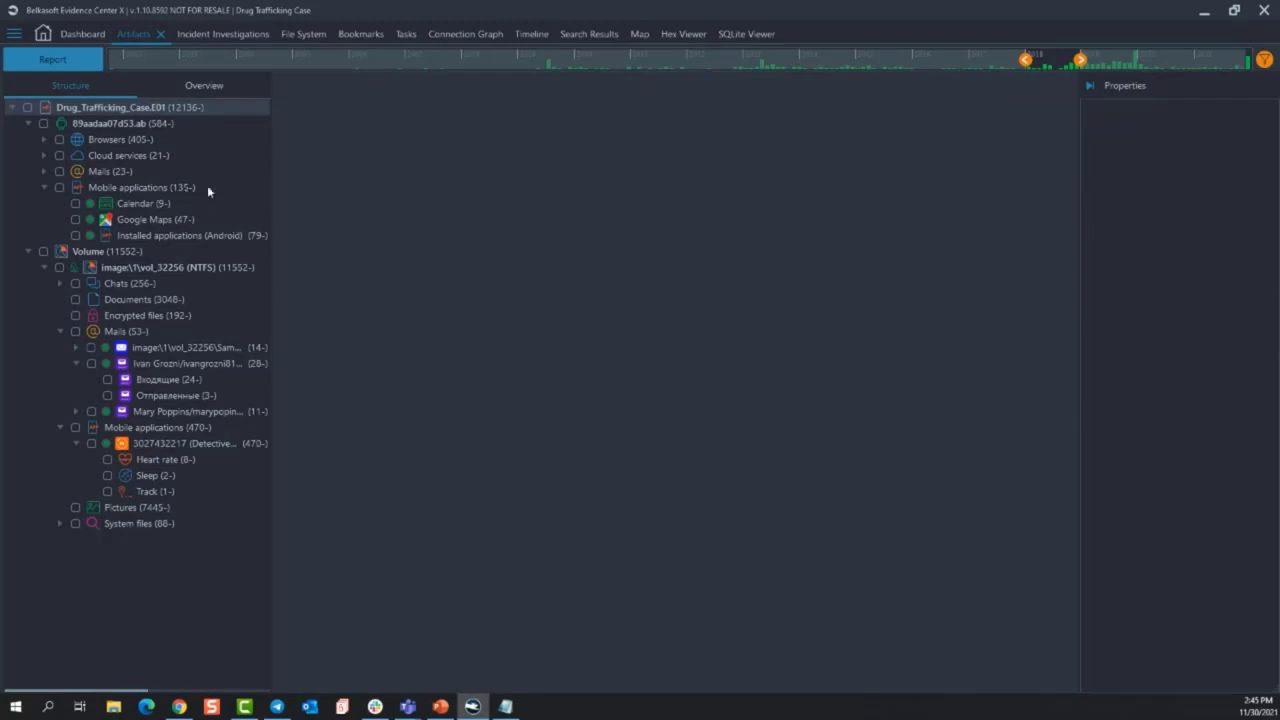
left_click(996, 58)
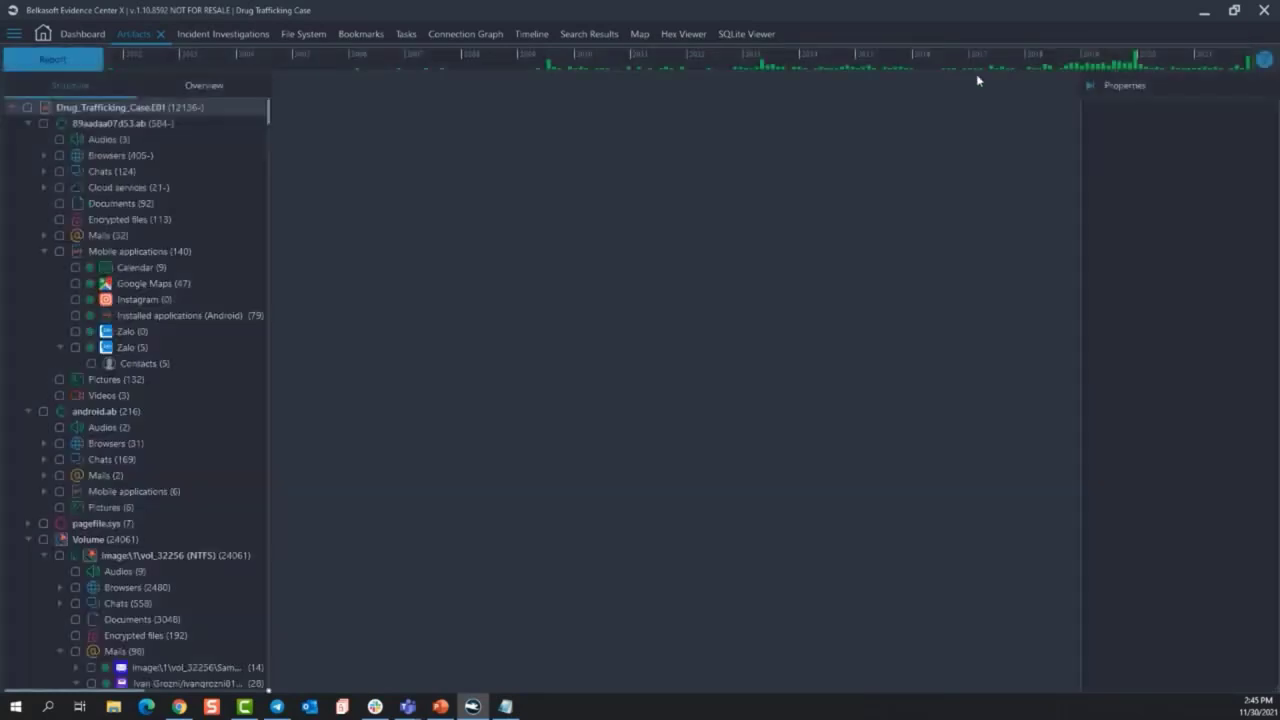
left_click(1265, 60)
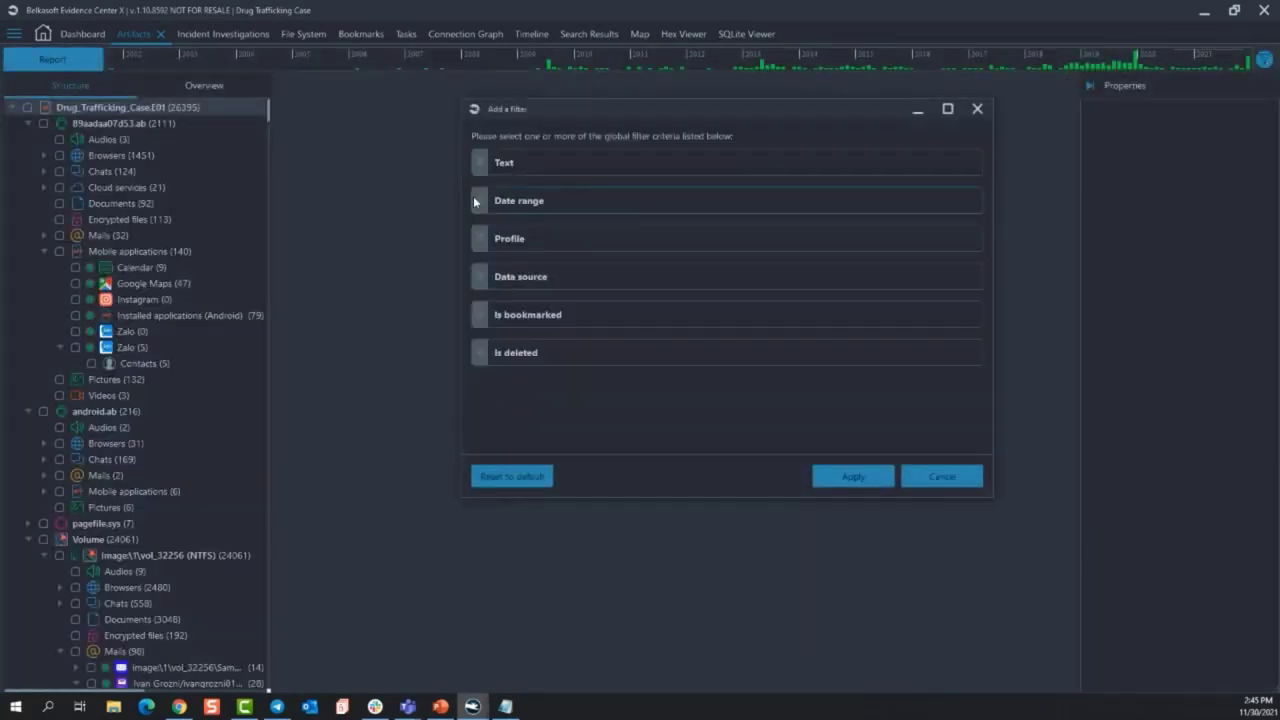
left_click(480, 203)
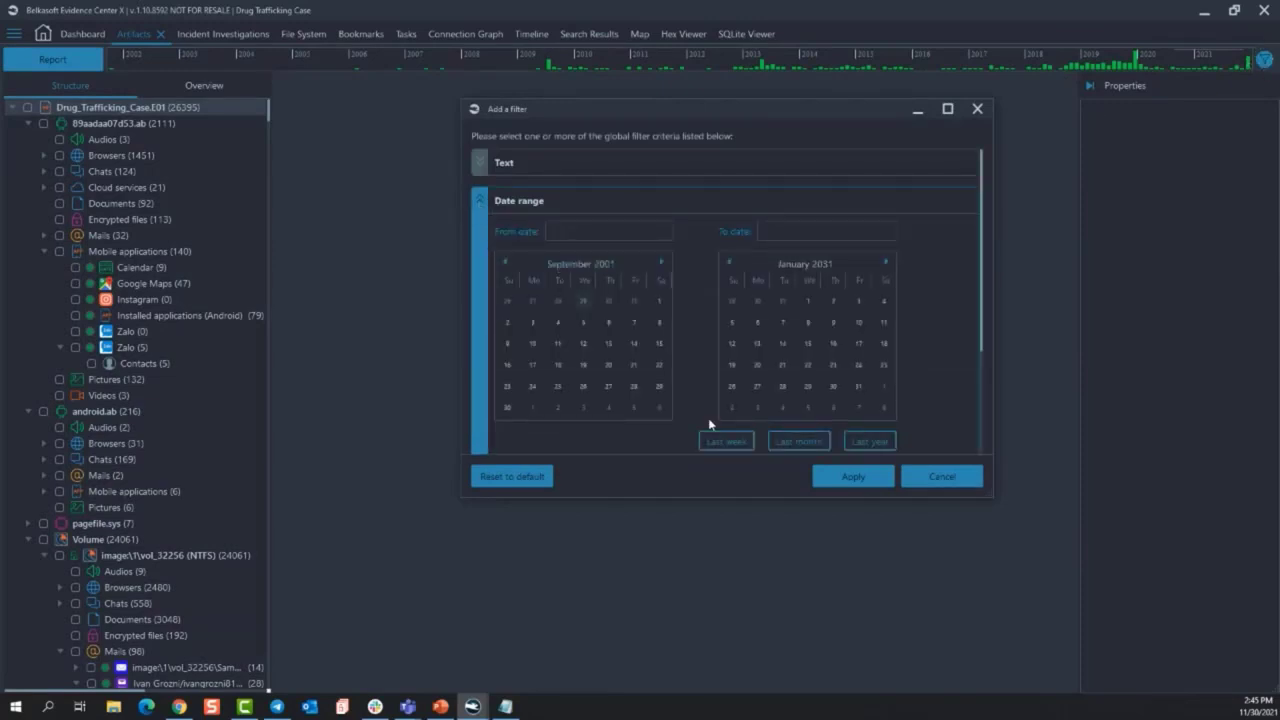
left_click(942, 477)
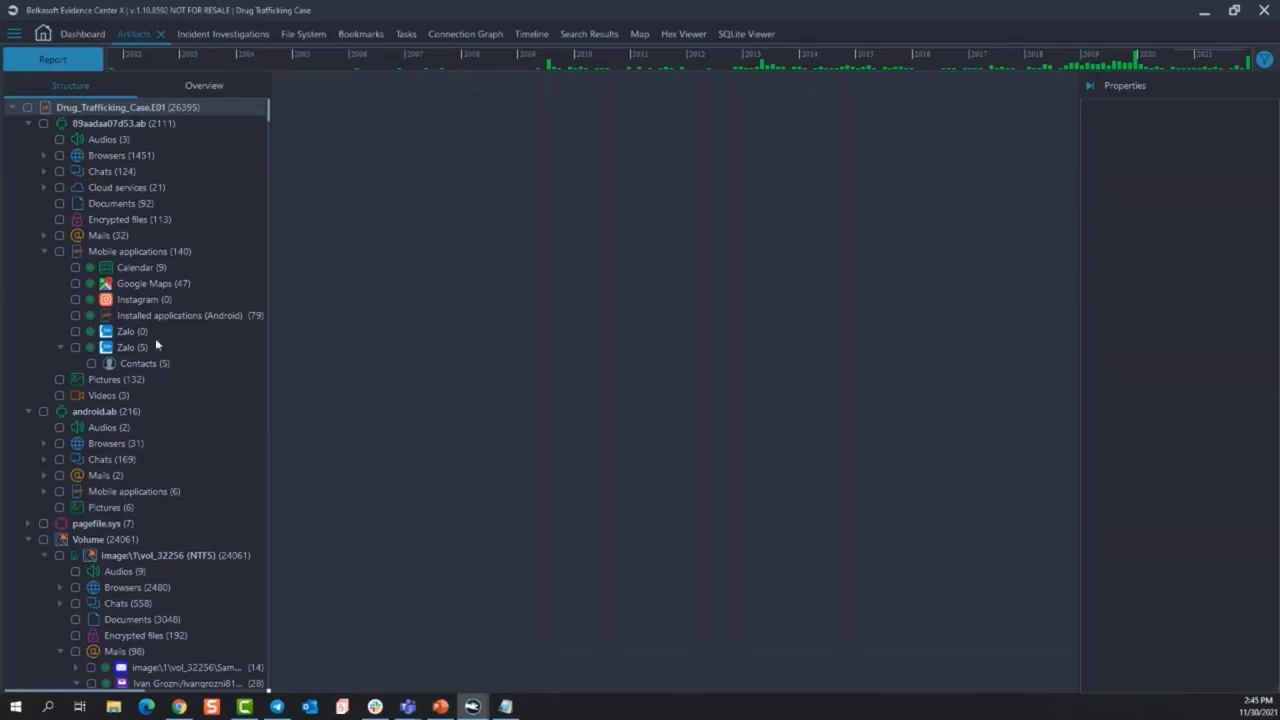
Review the Explorer programs in Incident Investigations, narrowing the application executions column and widening Application ID, and close the view
left_click(221, 35)
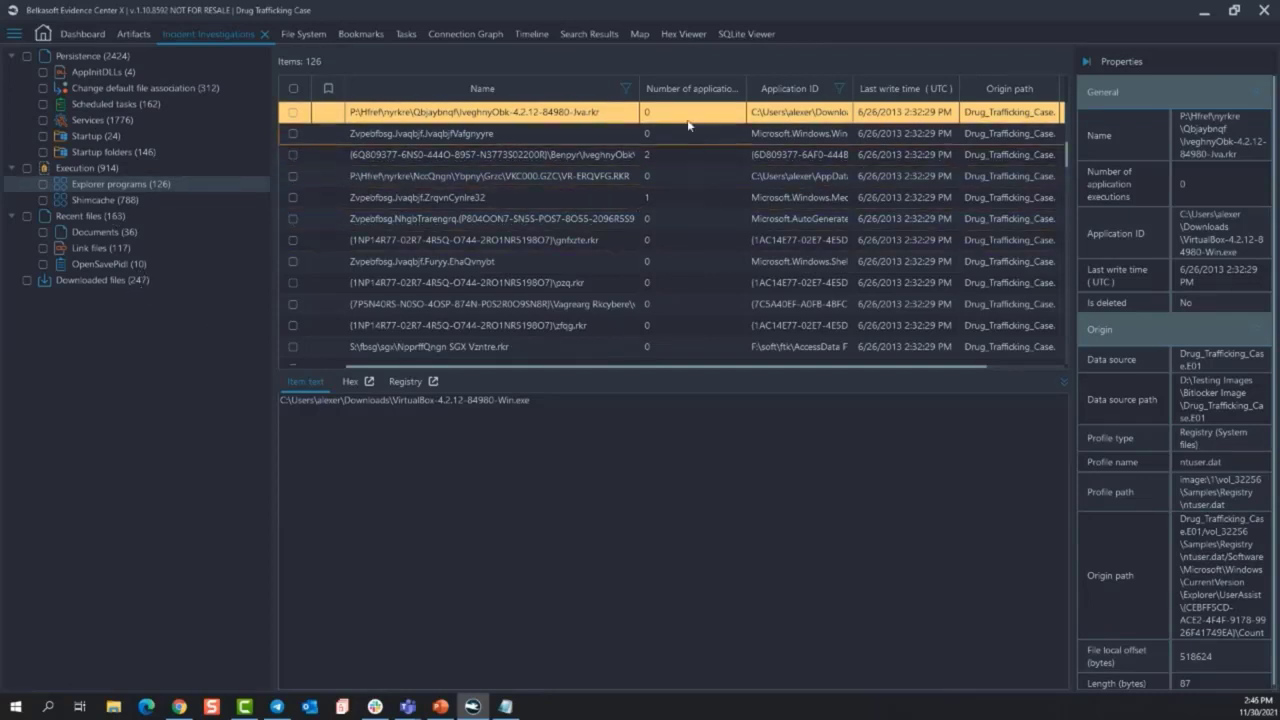
left_click_drag(745, 88, 670, 88)
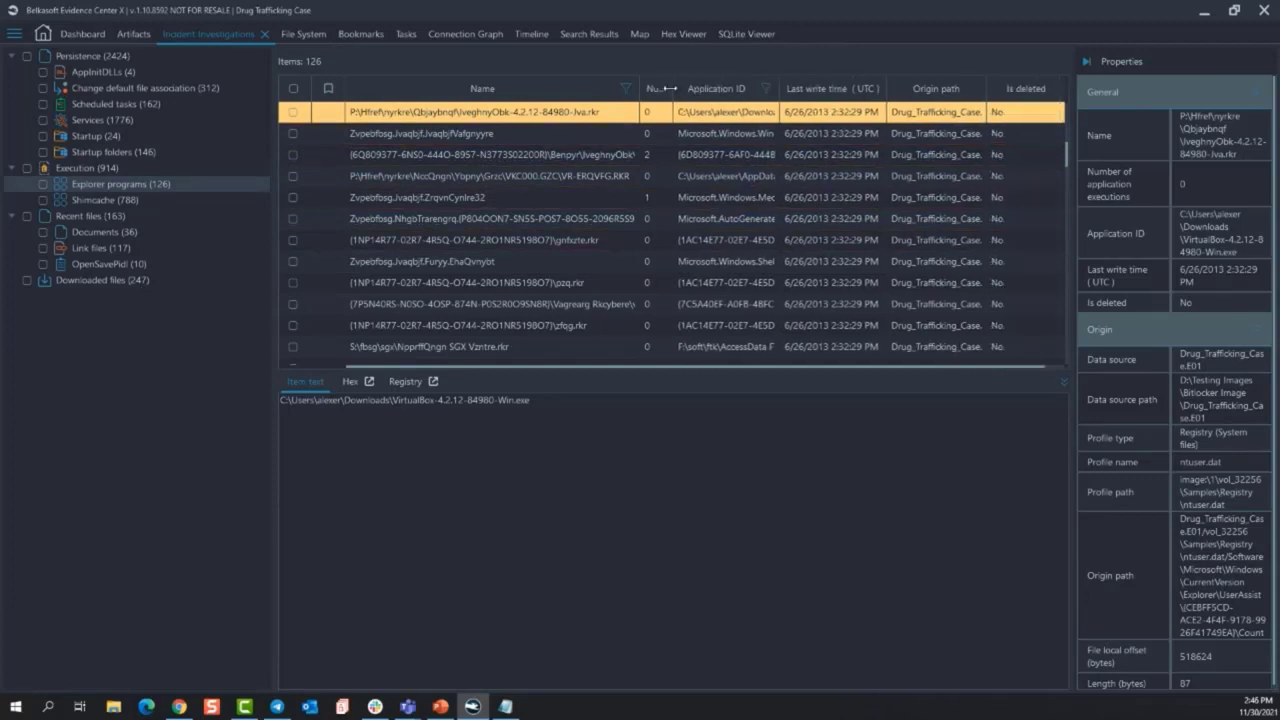
left_click_drag(776, 88, 940, 90)
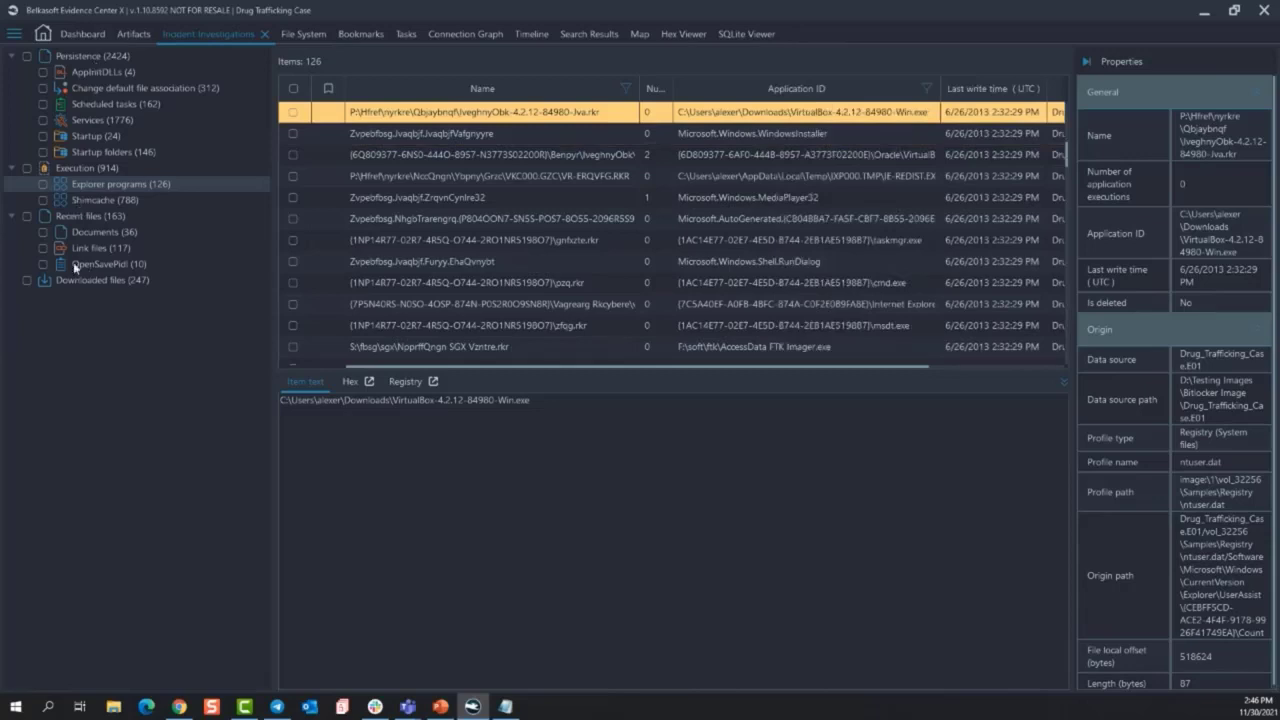
left_click(265, 34)
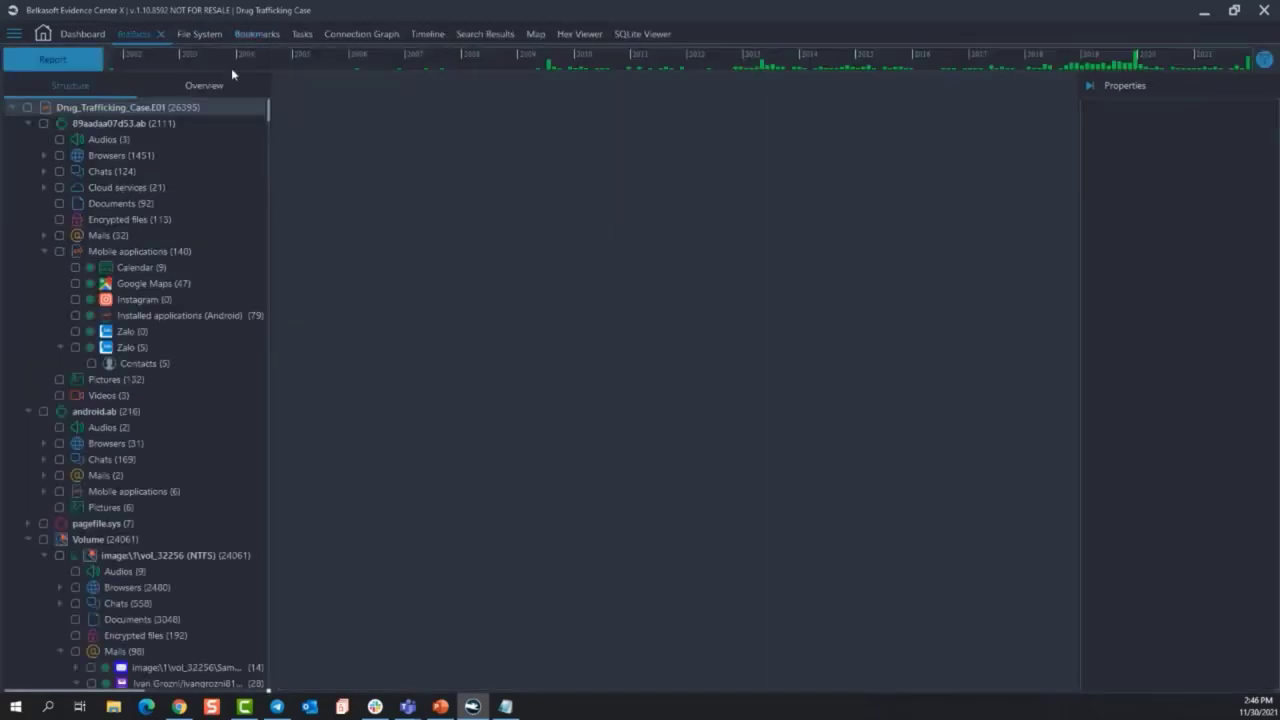
Reset the connection graph's filter to default, and hide the labels of its entities
left_click(352, 34)
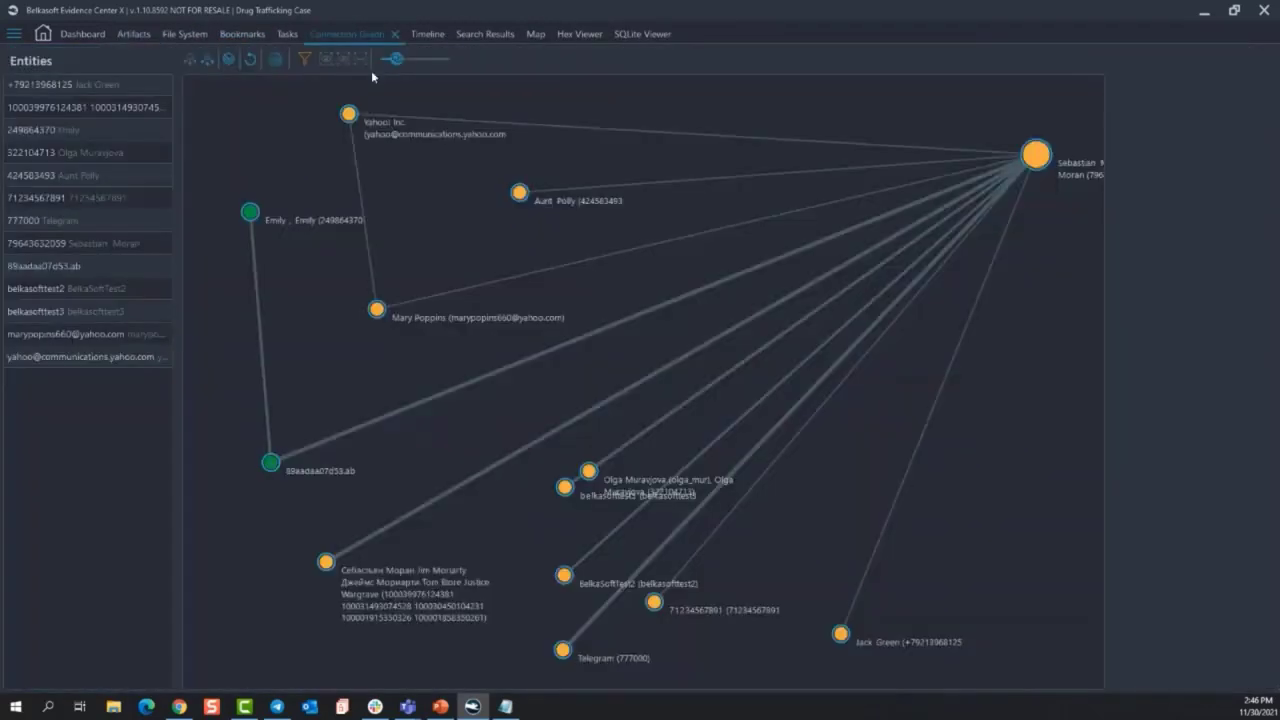
left_click(305, 58)
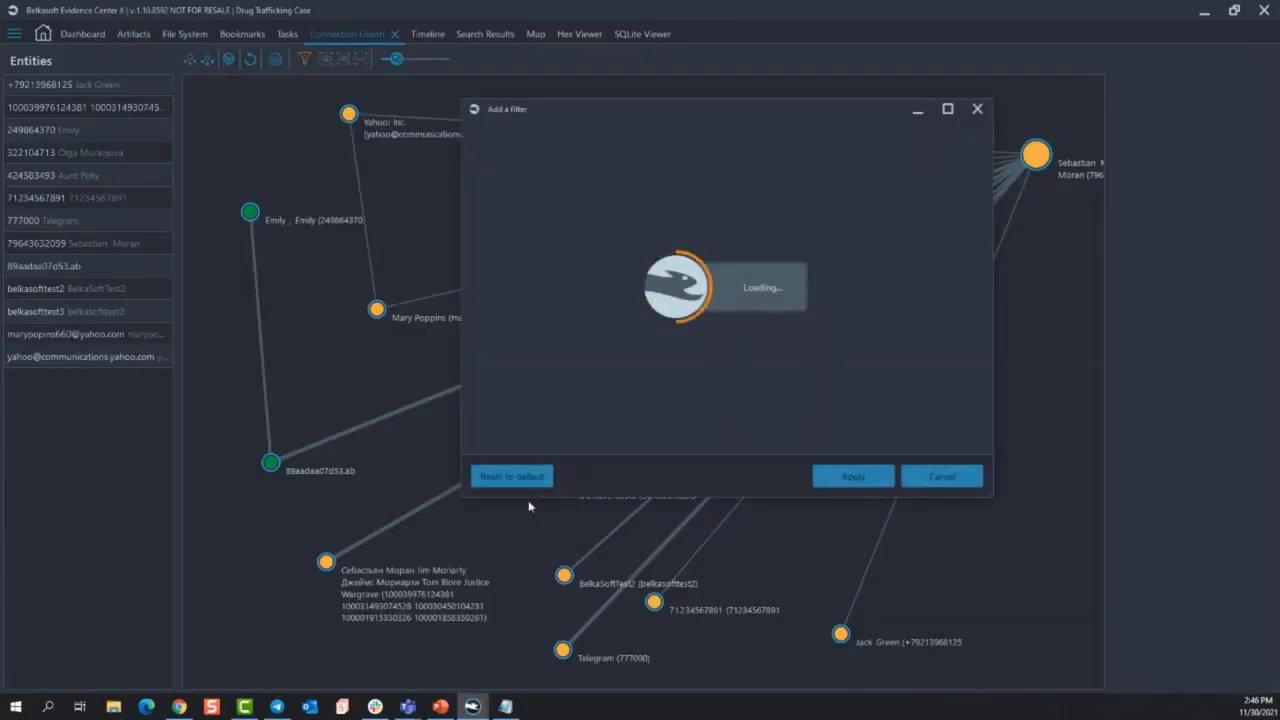
left_click(540, 482)
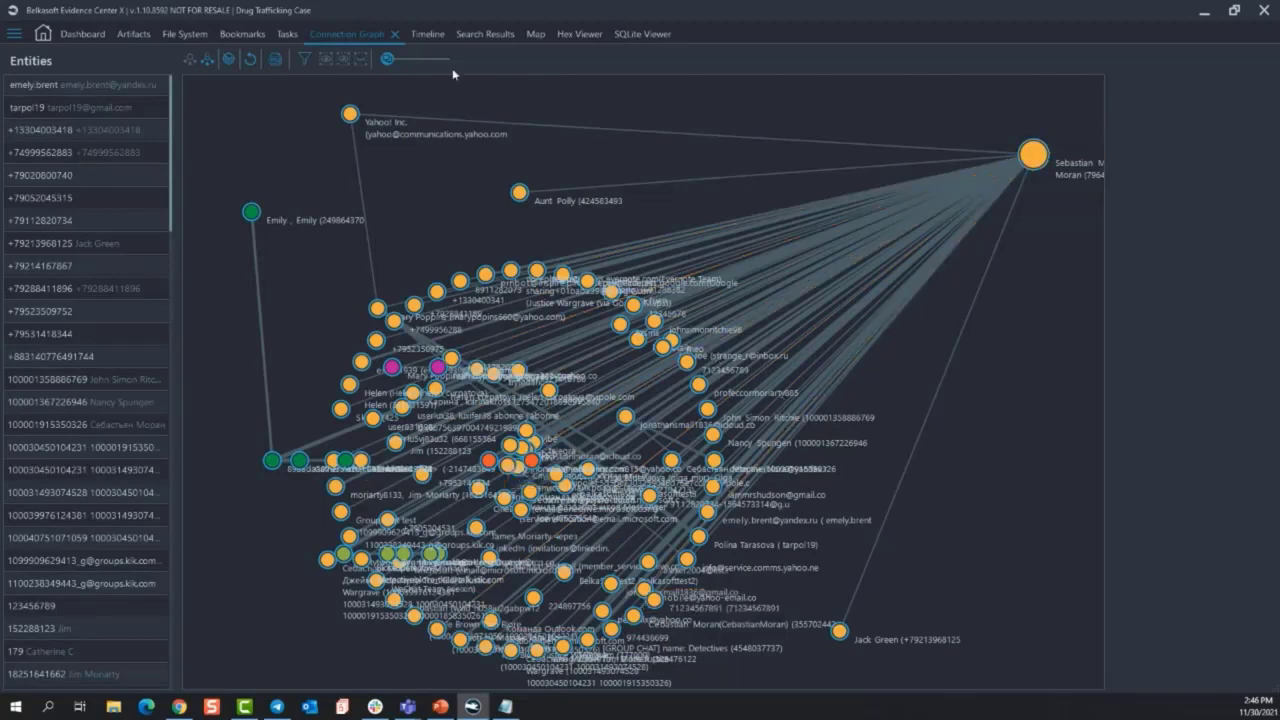
left_click(277, 62)
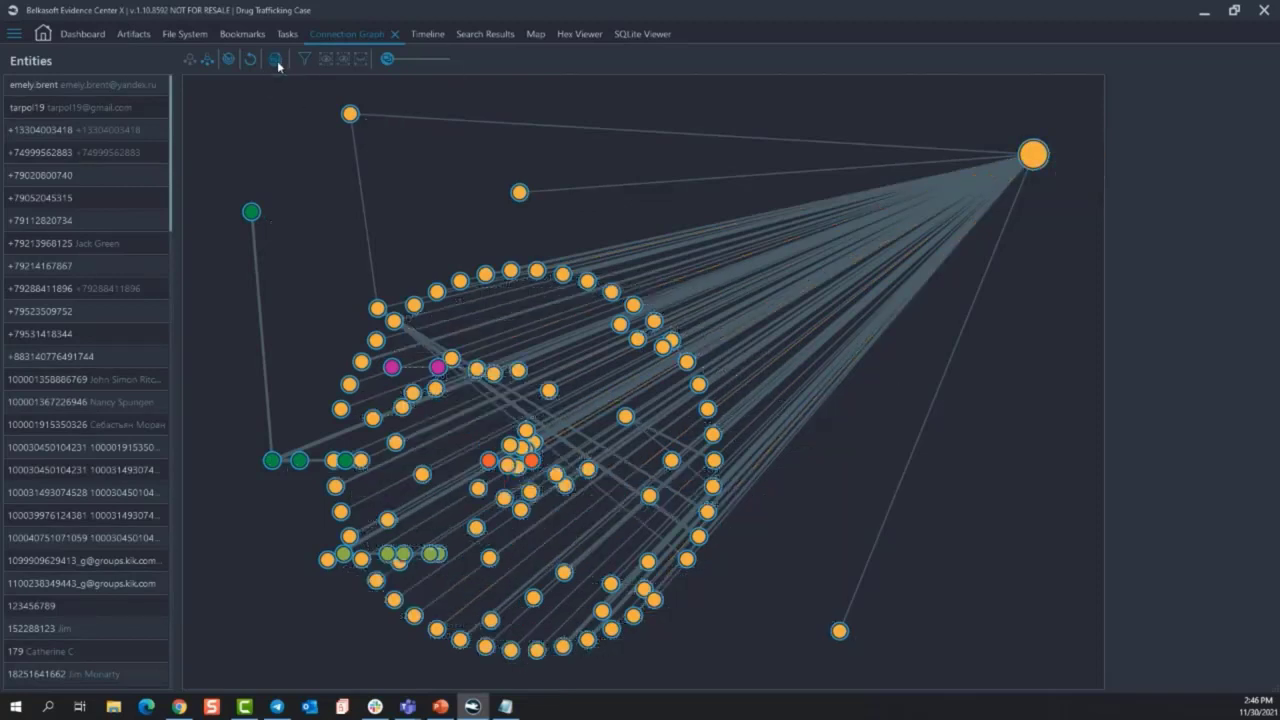
Examine the connections of individual nodes in the graph, including the large hub node and 89aadaa07d53.ab
mouse_move(562, 277)
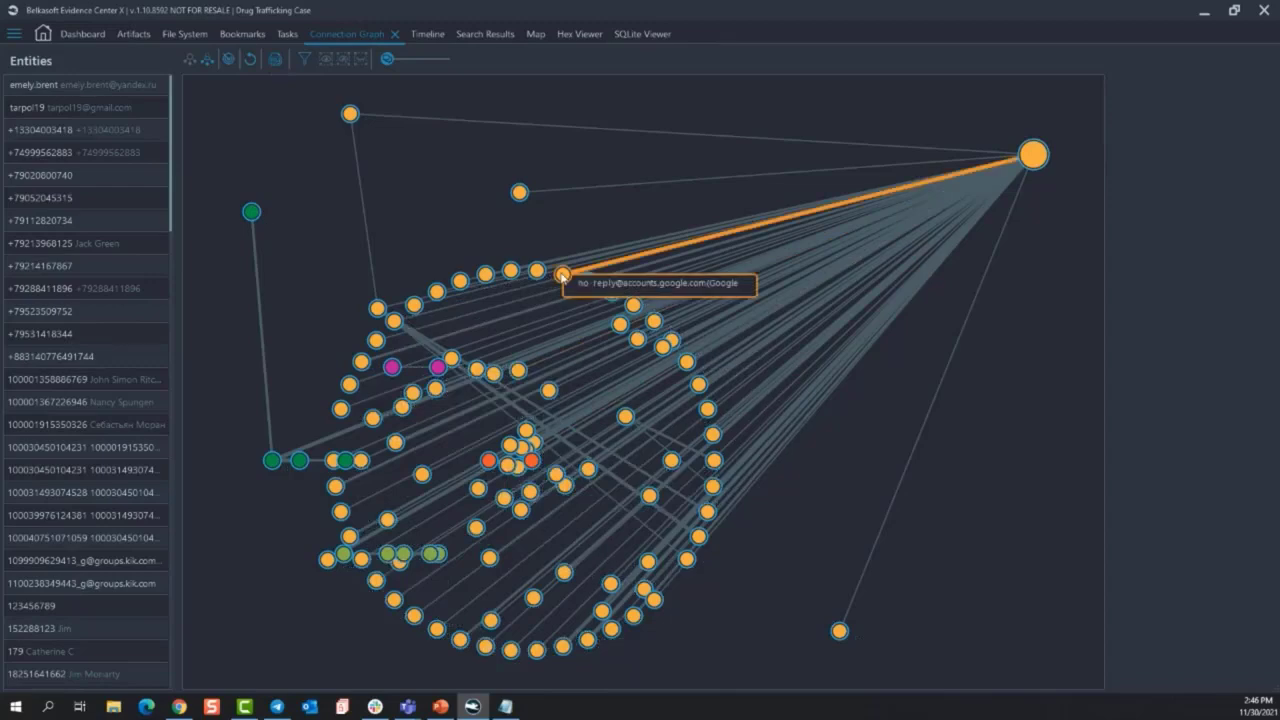
mouse_move(1035, 156)
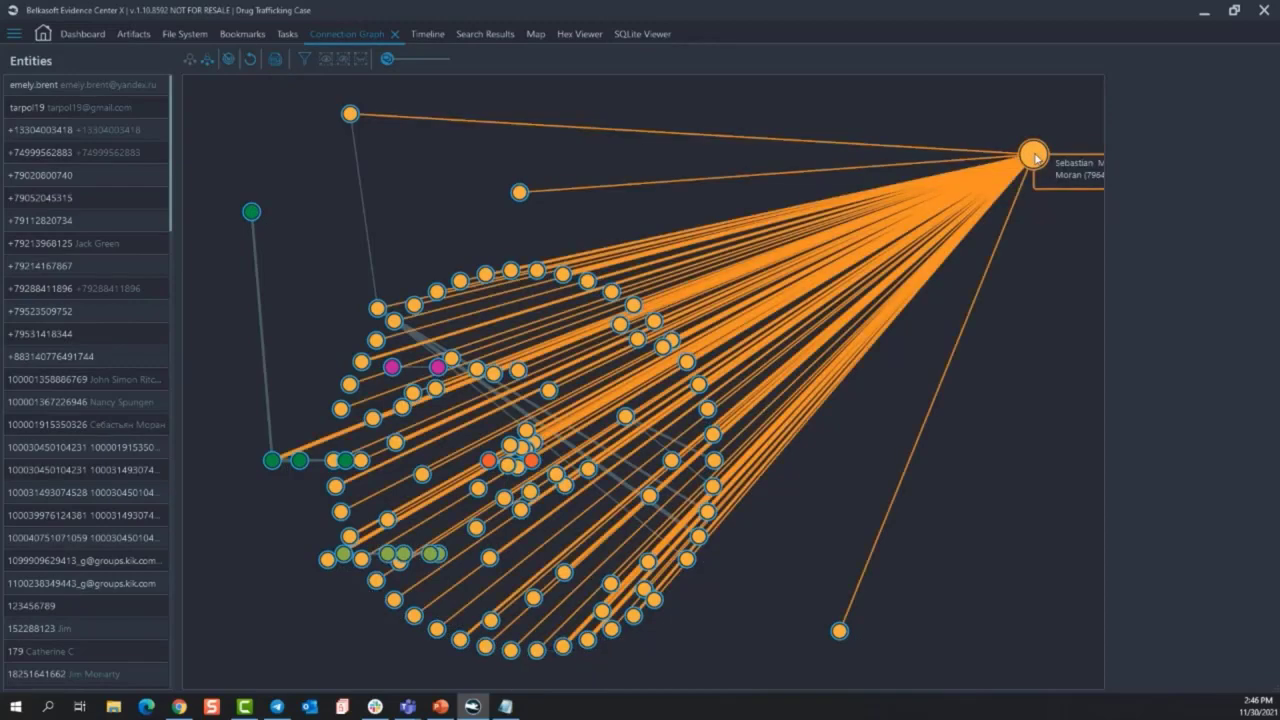
mouse_move(252, 214)
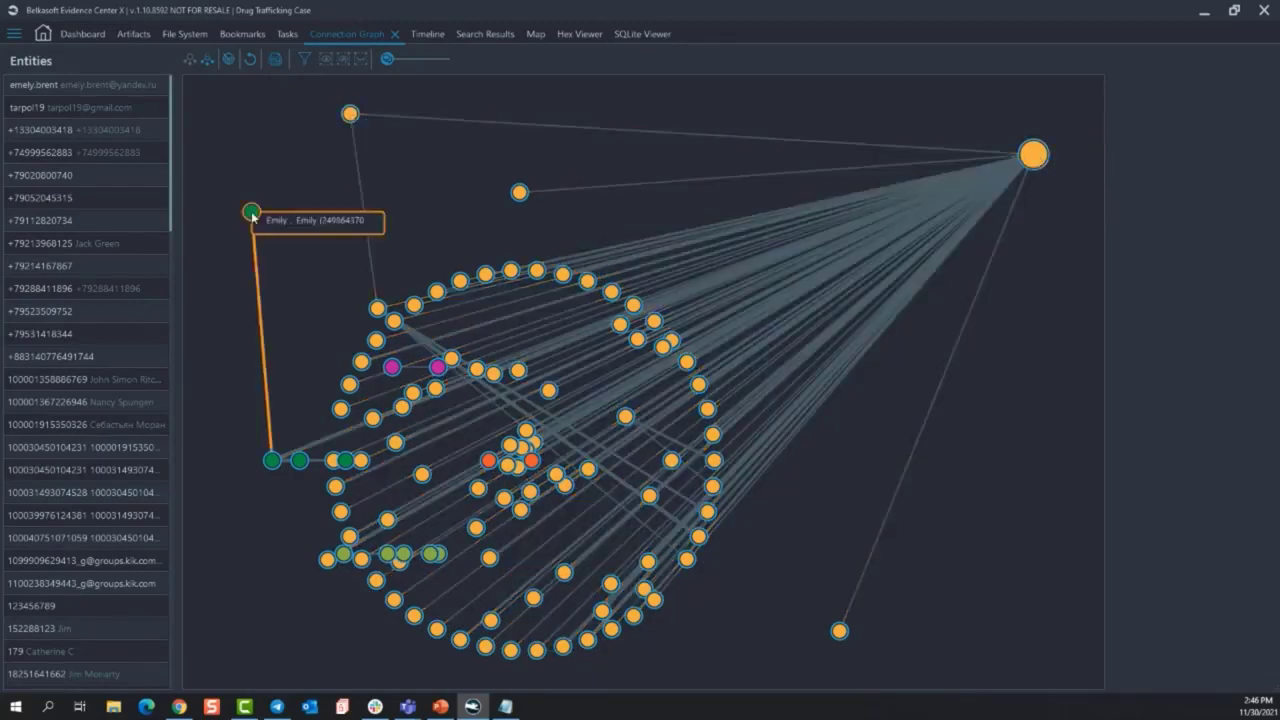
mouse_move(272, 465)
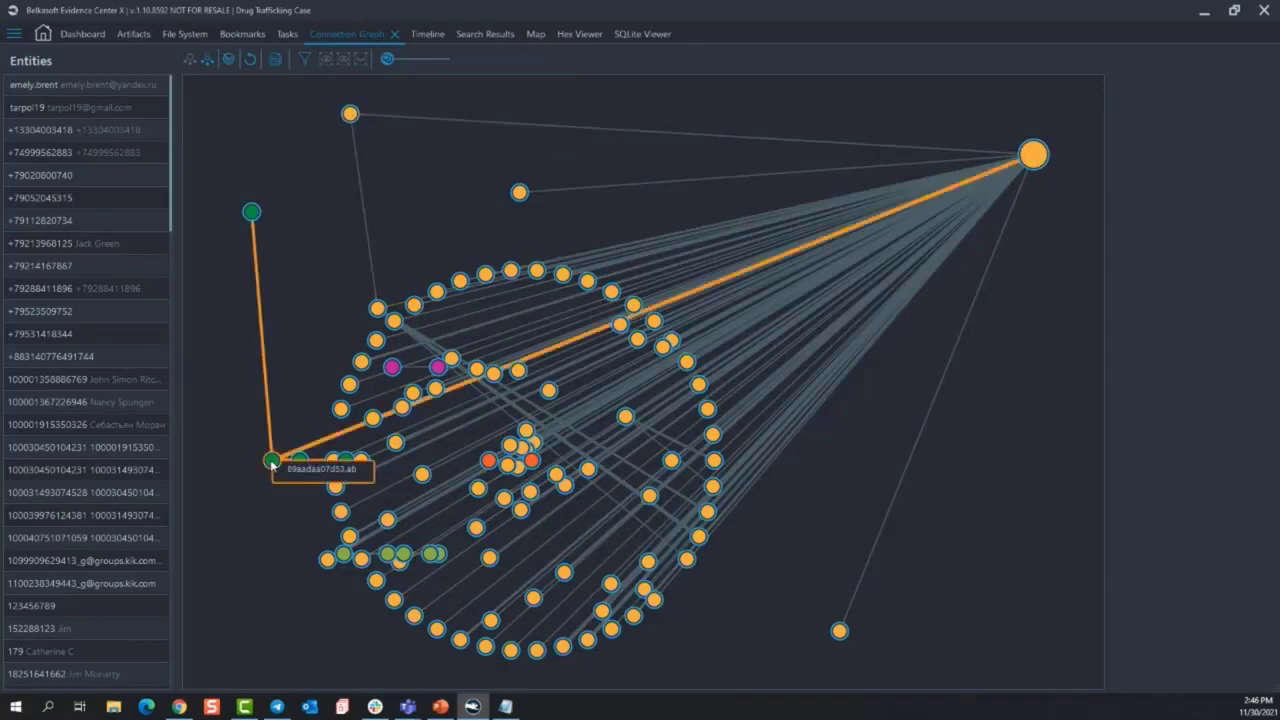
Move the large hub node closer to the other nodes, and examine the contact details of individual green nodes in the graph
mouse_move(845, 638)
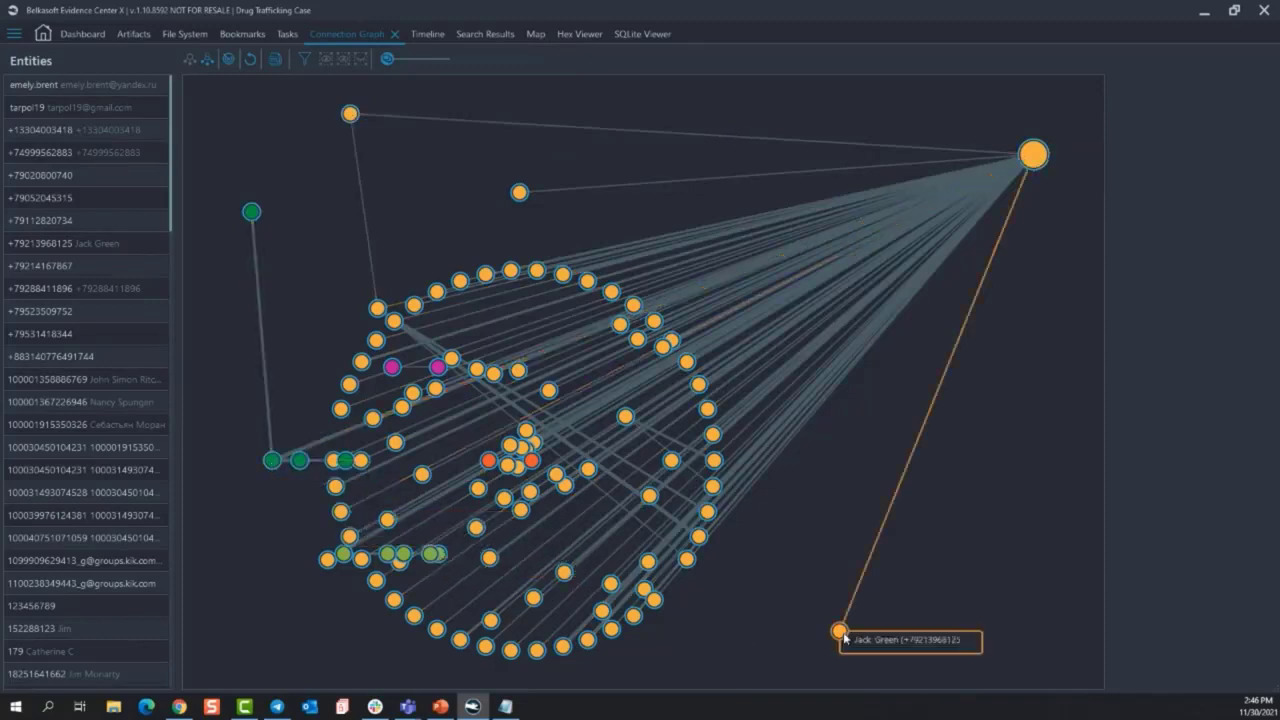
left_click_drag(1036, 158, 947, 130)
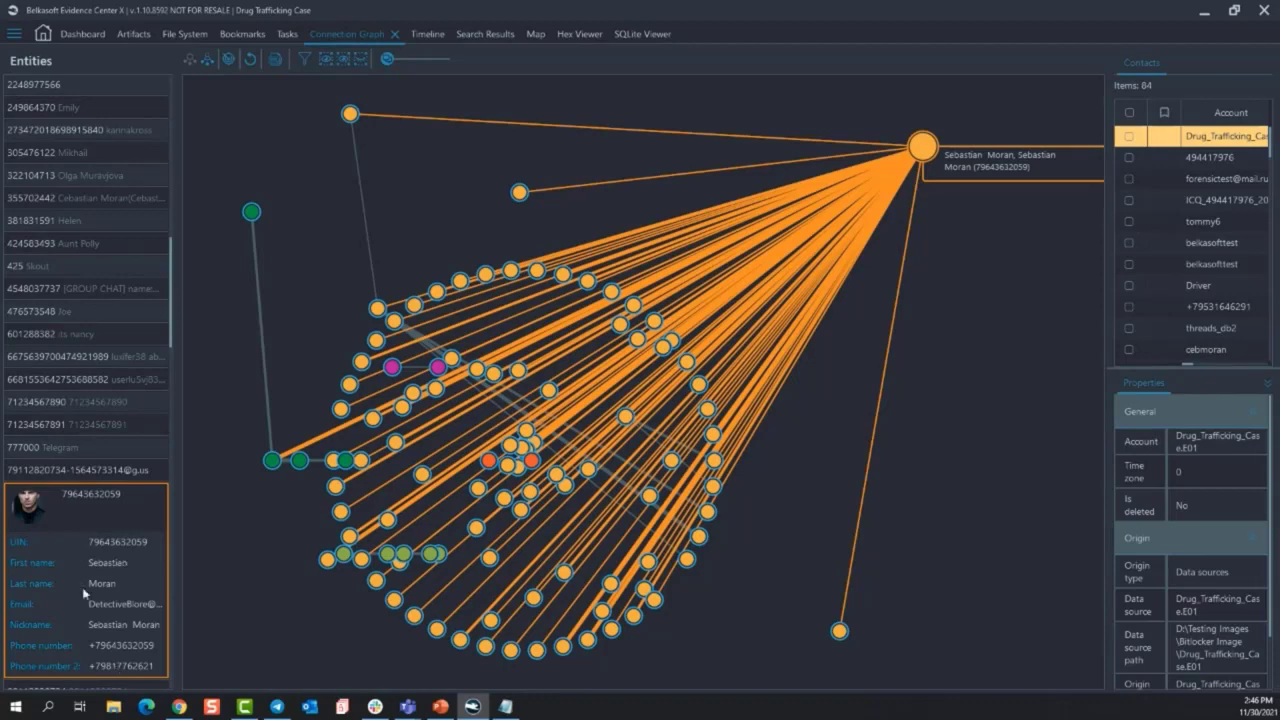
mouse_move(349, 113)
left_click(251, 212)
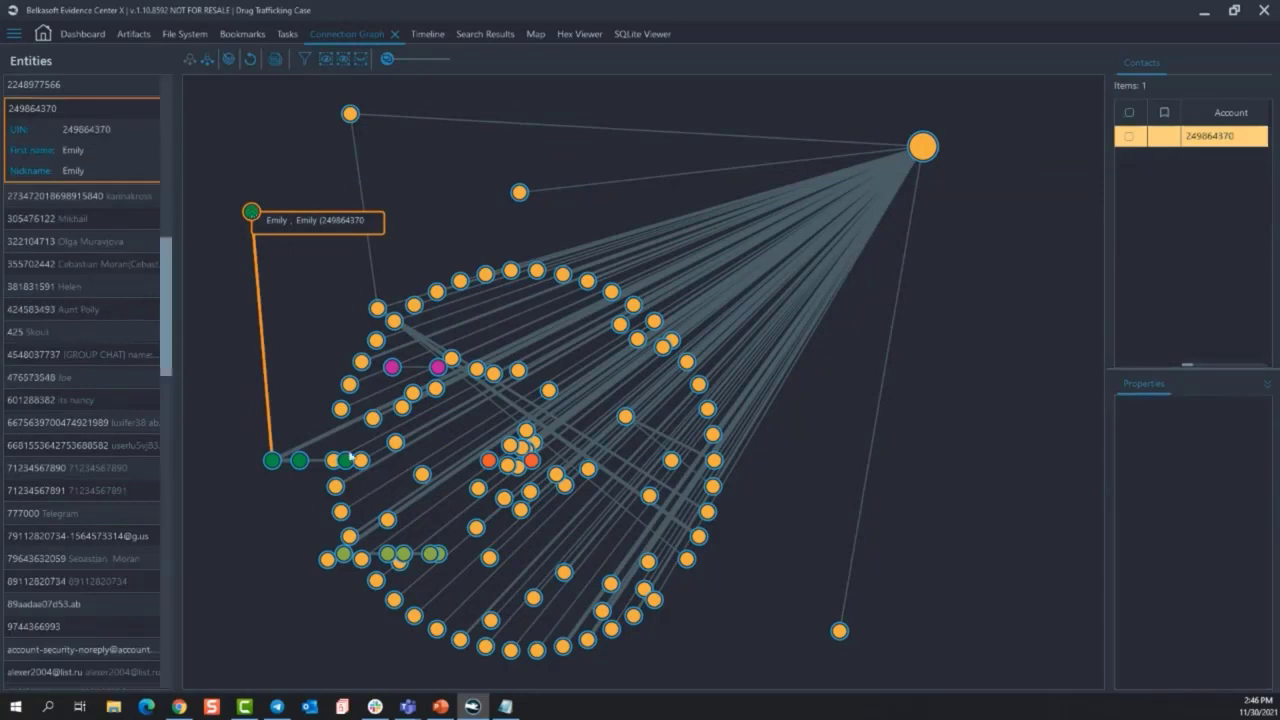
left_click(299, 464)
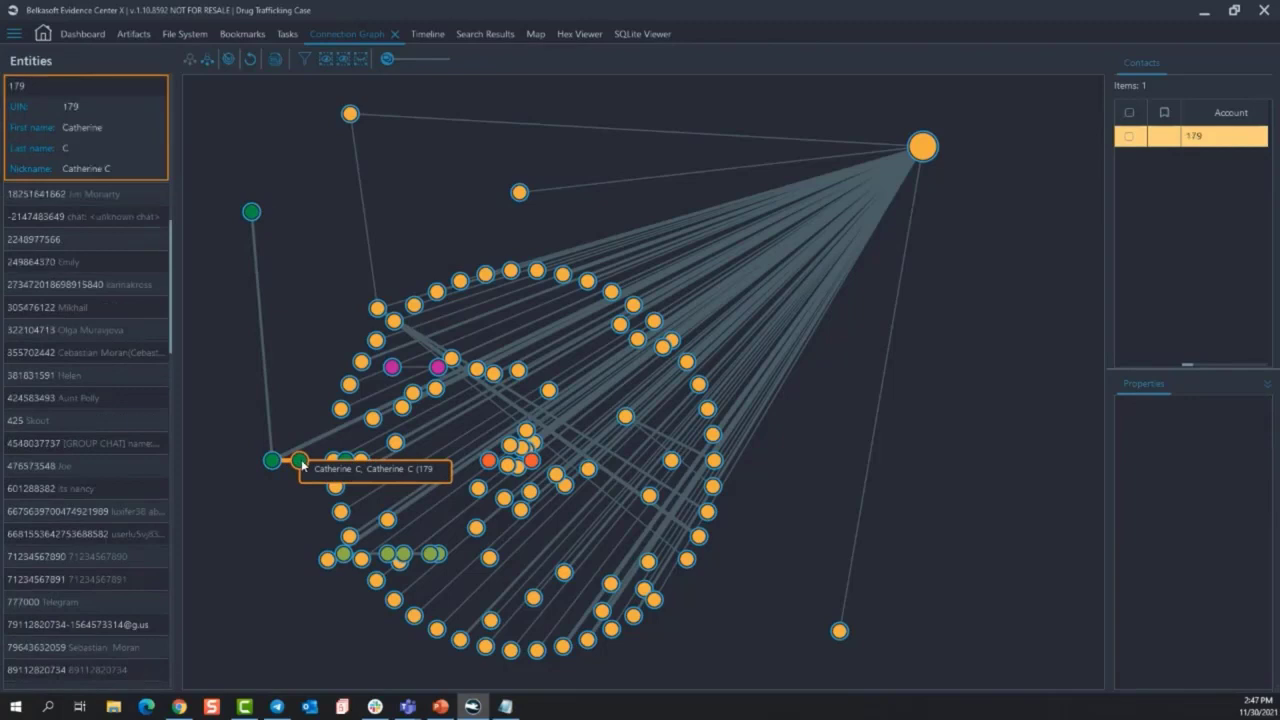
scroll(127, 275, "up", 2)
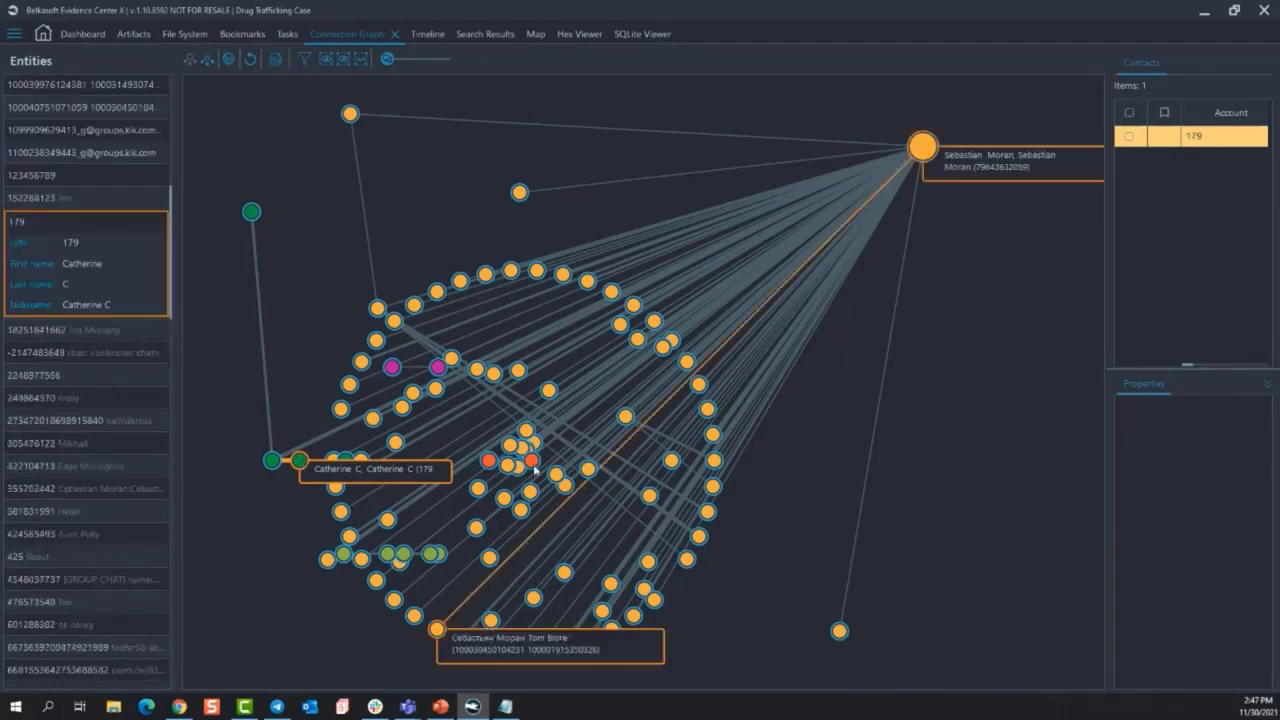
Raise the minimum communications threshold slightly to hide less-connected entities, and examine a remaining contact linked to both the hub and Yahoo! Inc
mouse_move(533, 462)
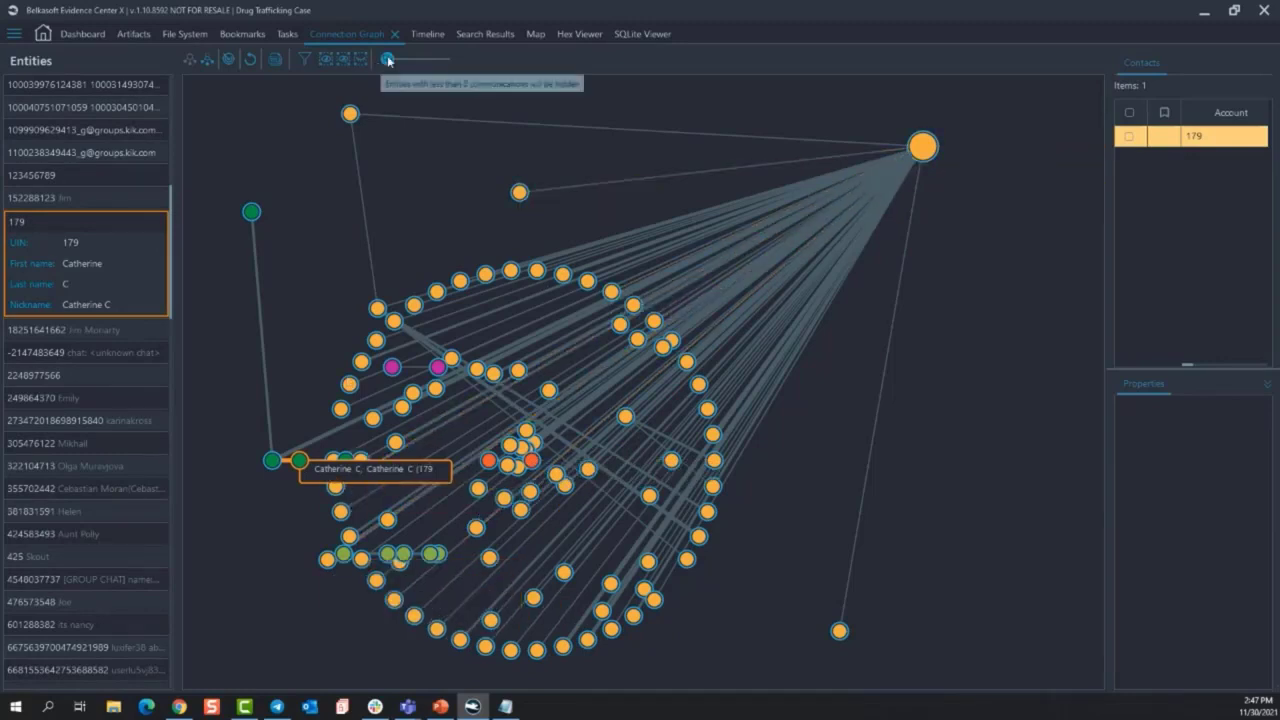
left_click_drag(388, 60, 393, 61)
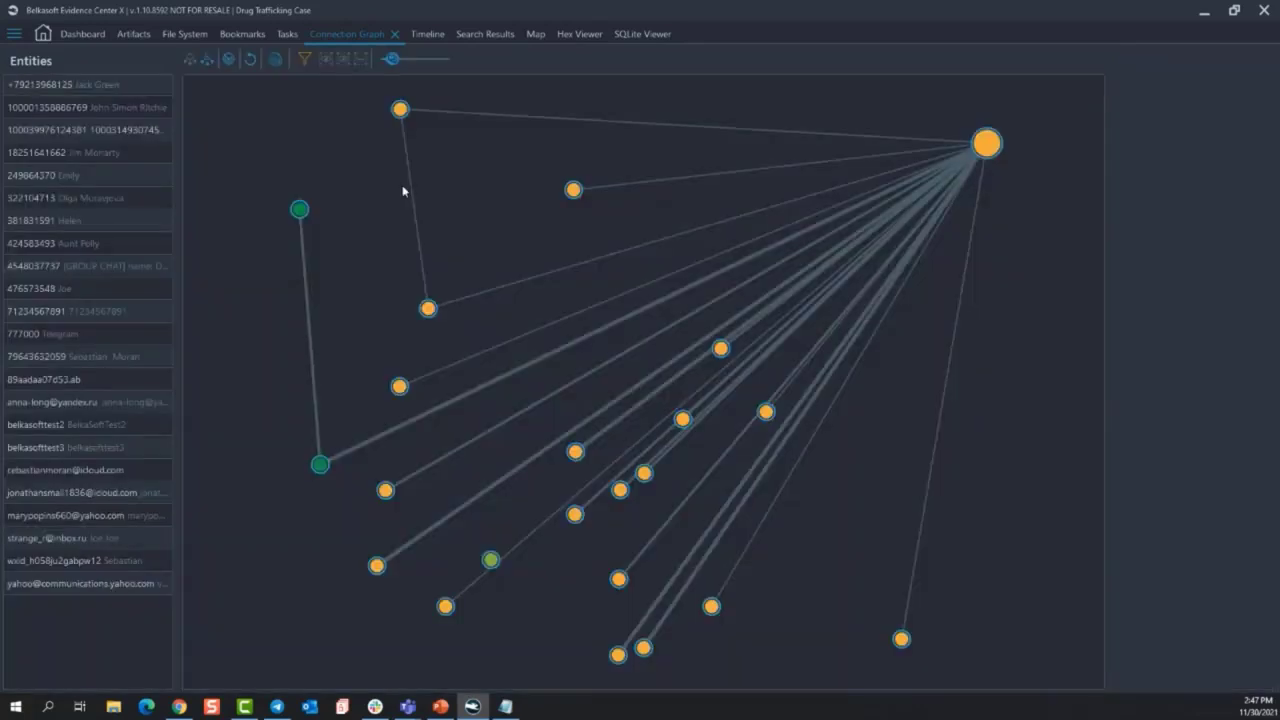
left_click(431, 313)
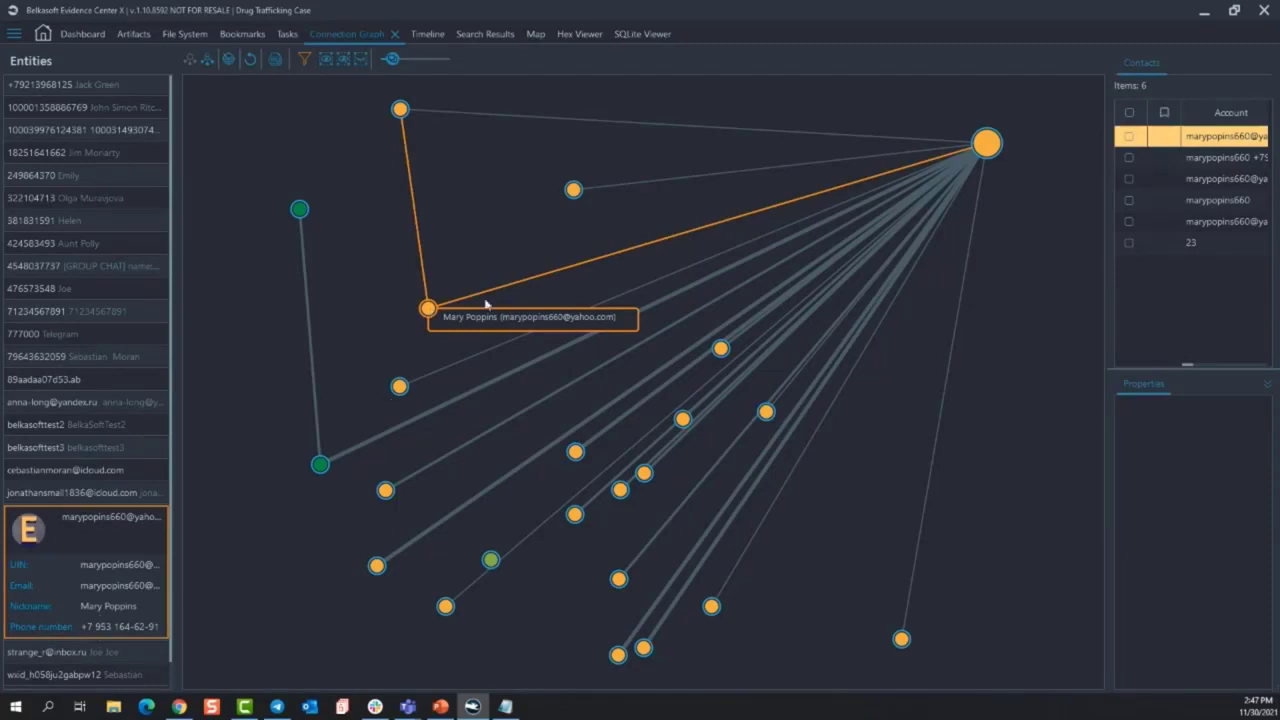
mouse_move(592, 260)
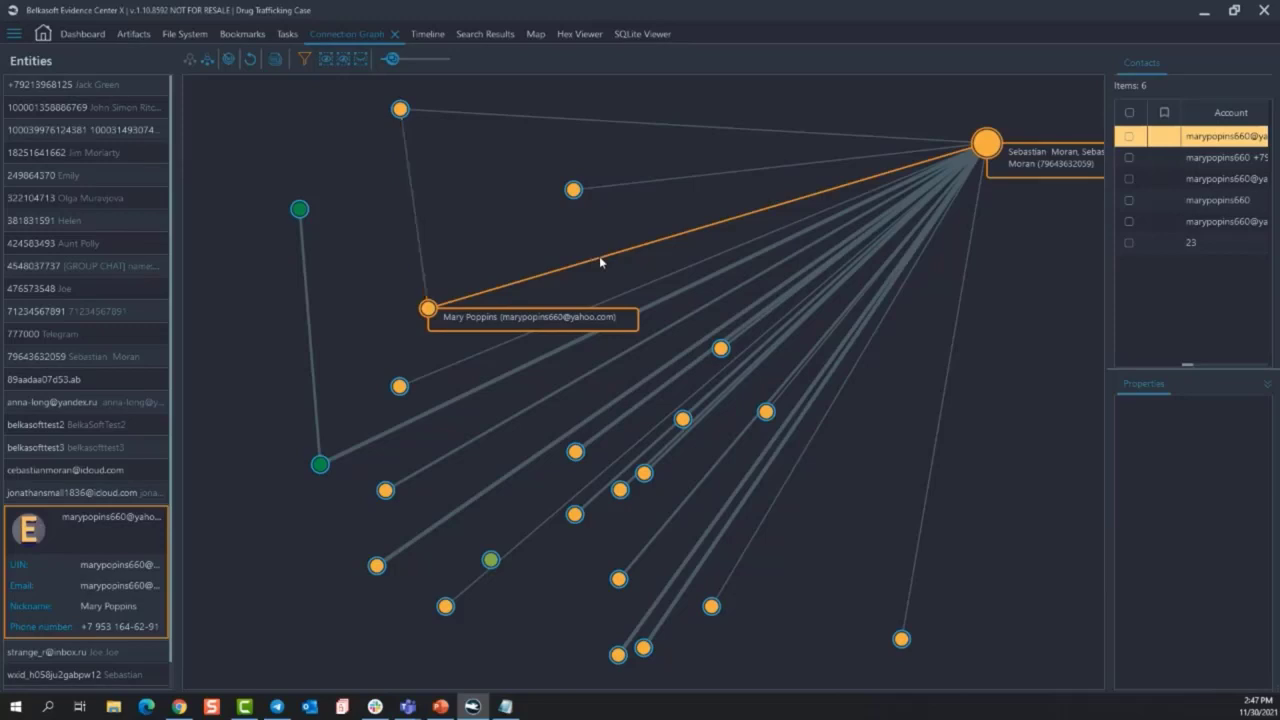
Widen the details area beside the graph, and display the communications on the link between the selected contact and the hub
left_click(600, 258)
left_click_drag(1105, 227, 907, 226)
mouse_move(750, 216)
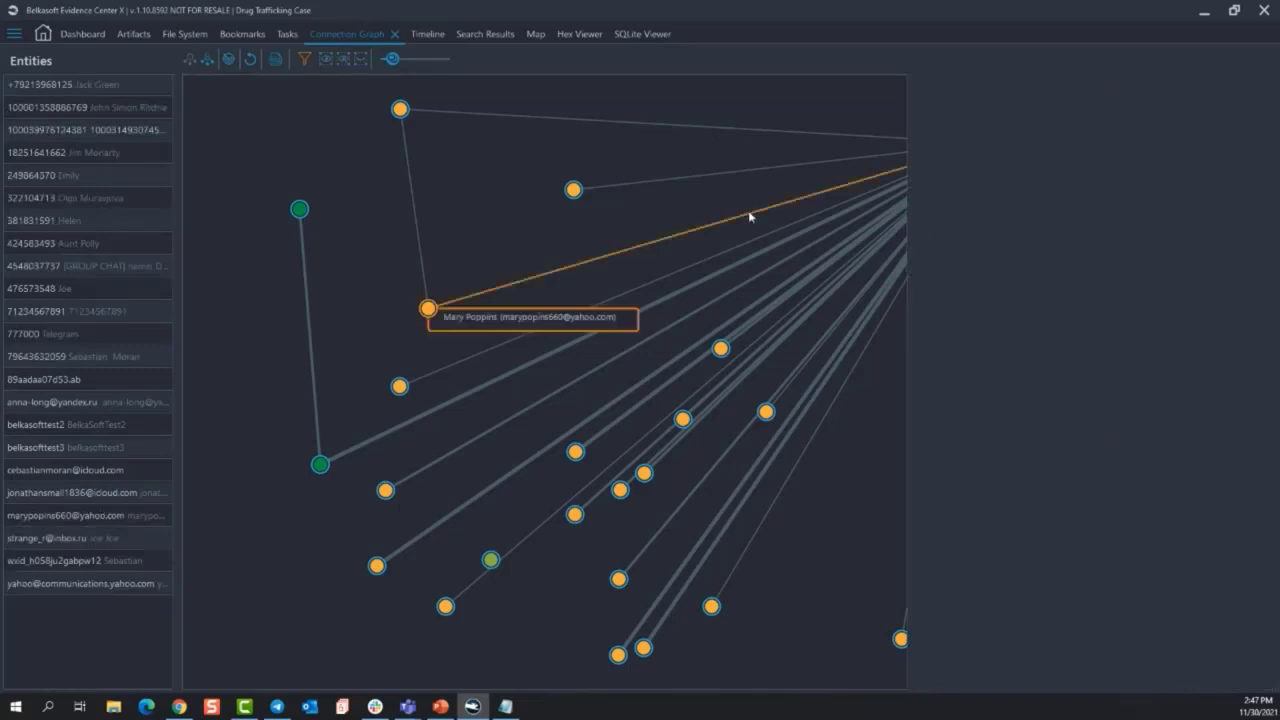
left_click(750, 217)
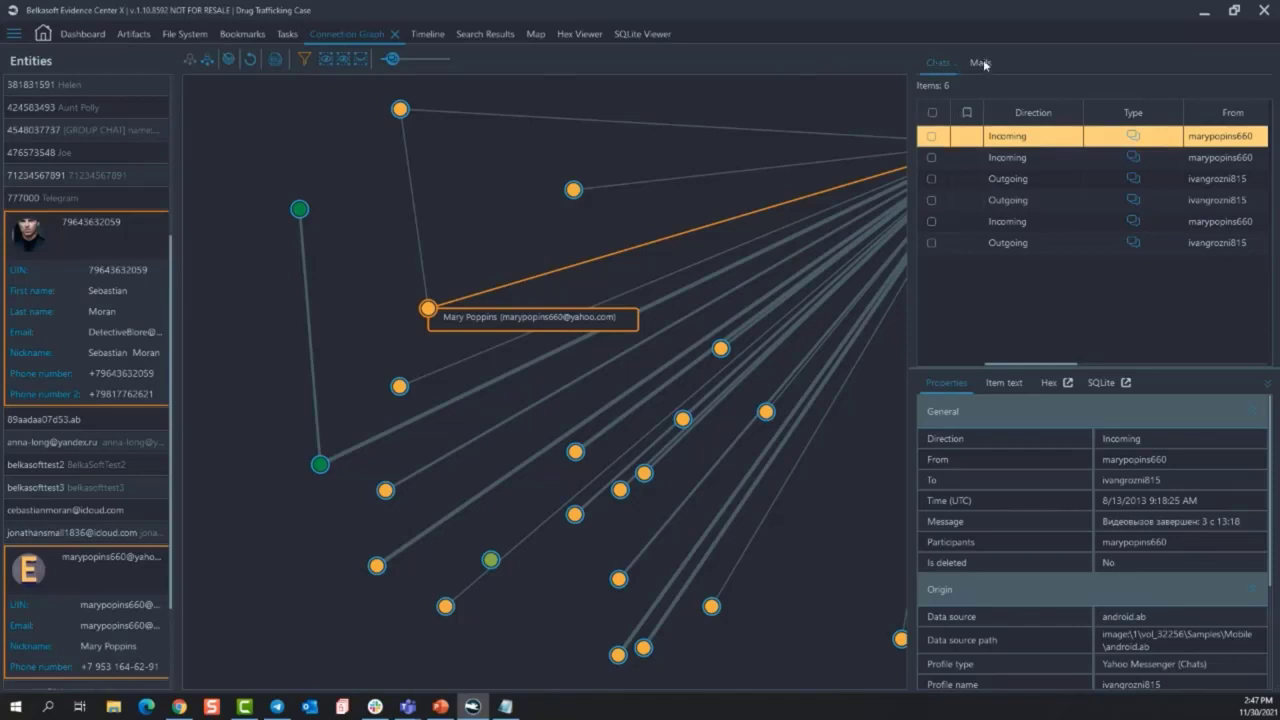
Mark all chats exchanged on the link, and view the report and bookmark options for checked items without choosing one
left_click(932, 112)
right_click(933, 117)
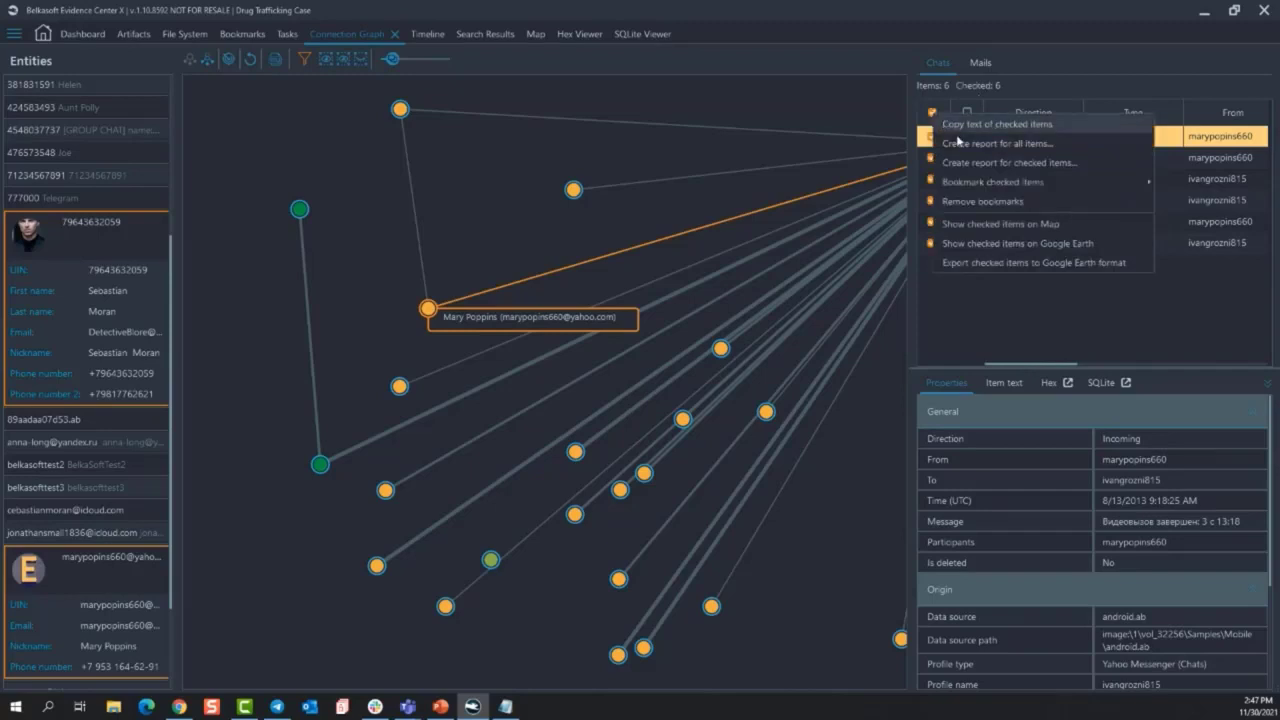
left_click(999, 304)
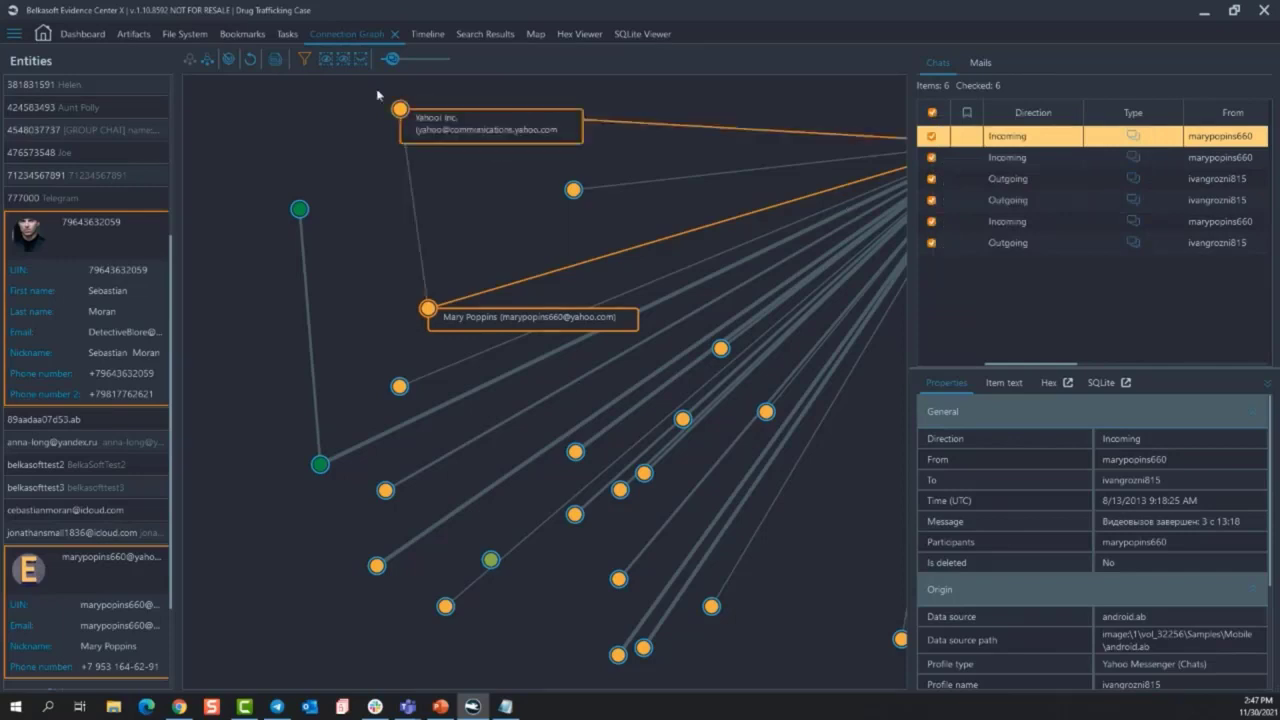
right_click(492, 176)
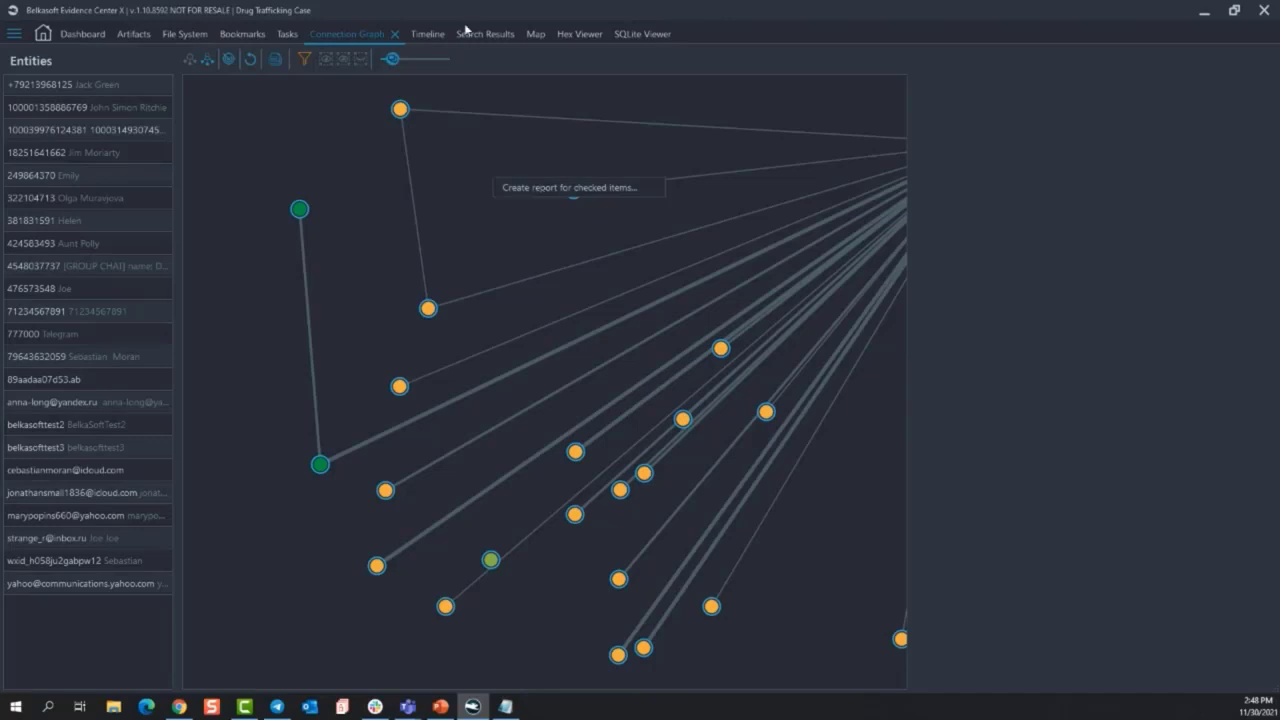
Browse the file system, expand the BitLocker-encrypted partition, and list all files of Drug_Trafficking_Case.E01 including those in nested folders
left_click(13, 34)
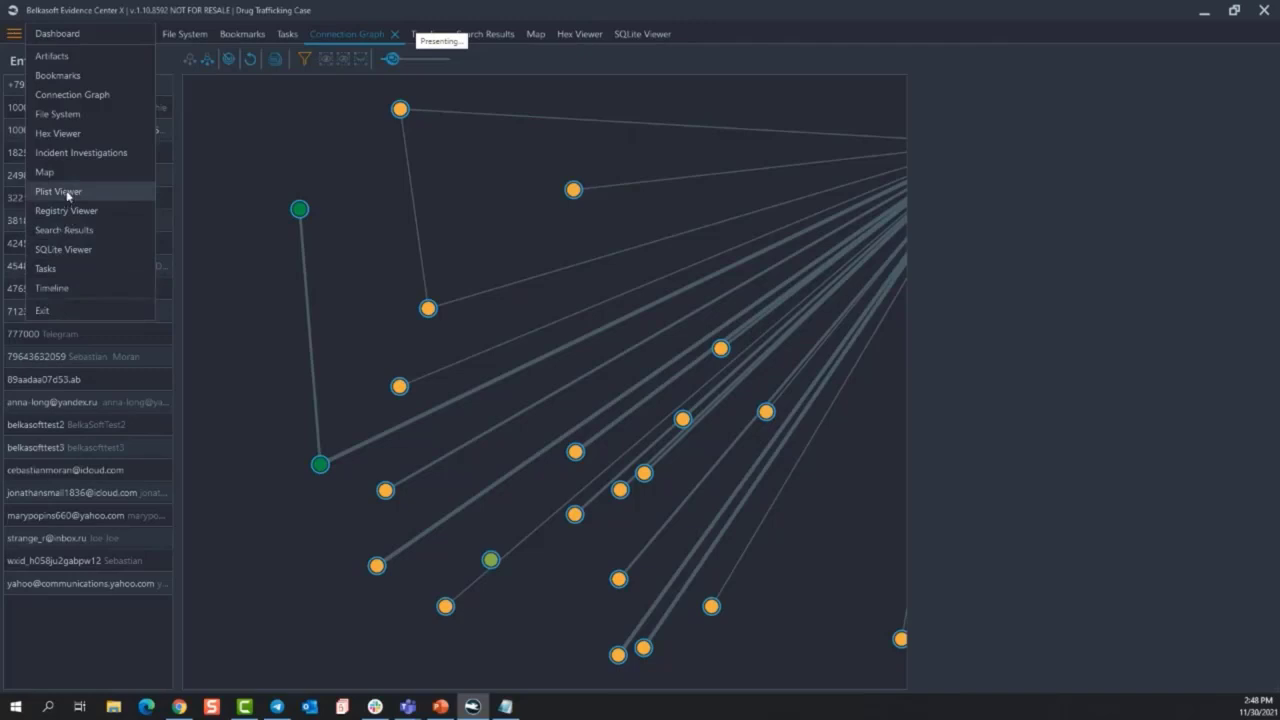
left_click(57, 114)
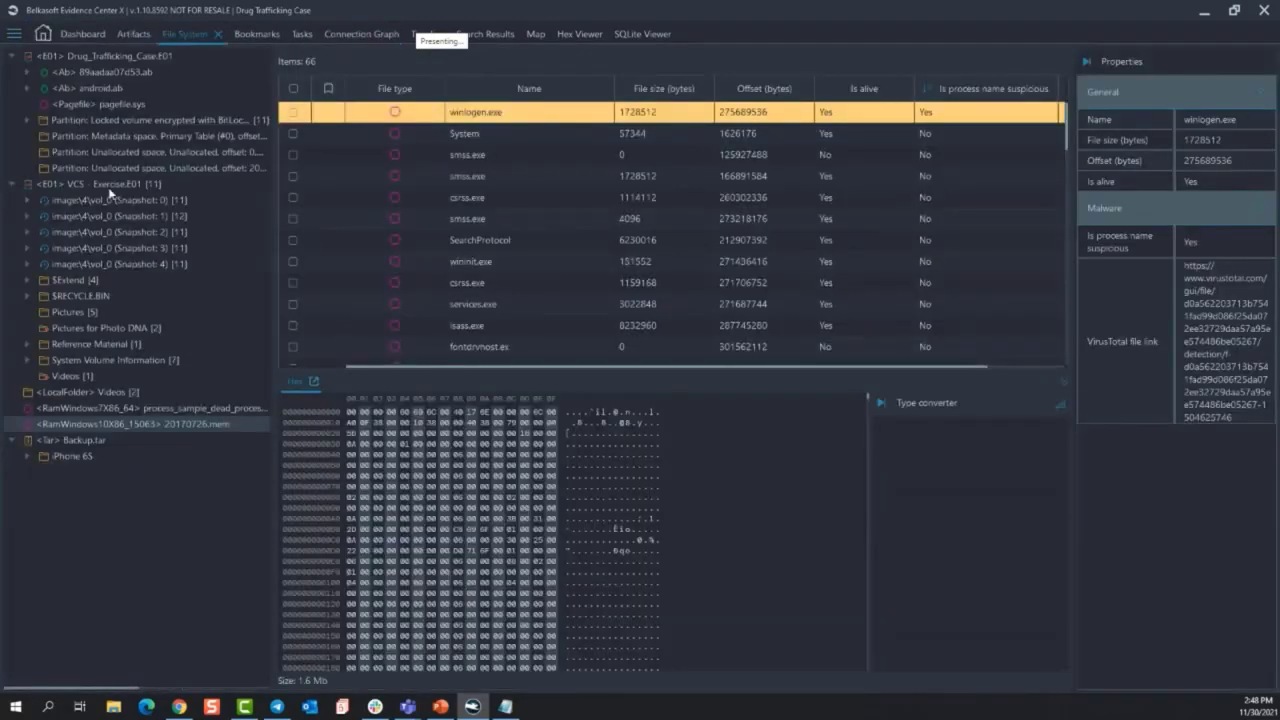
left_click(28, 121)
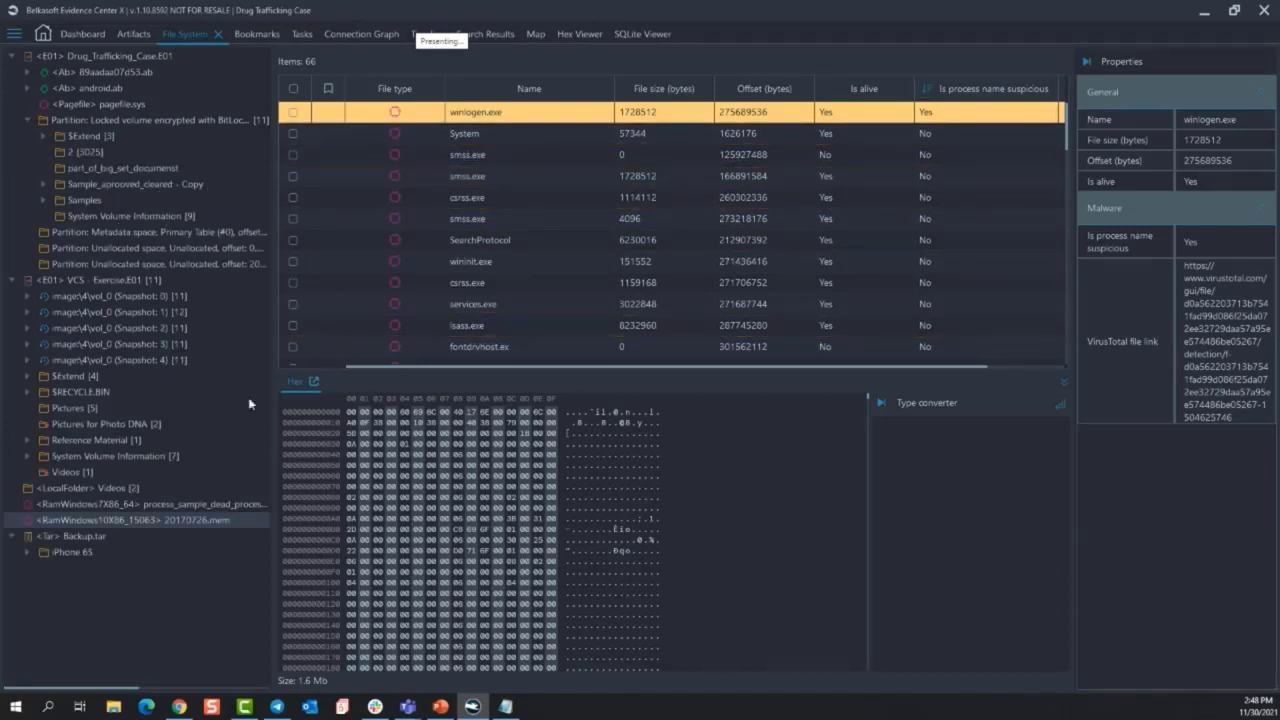
left_click(97, 57)
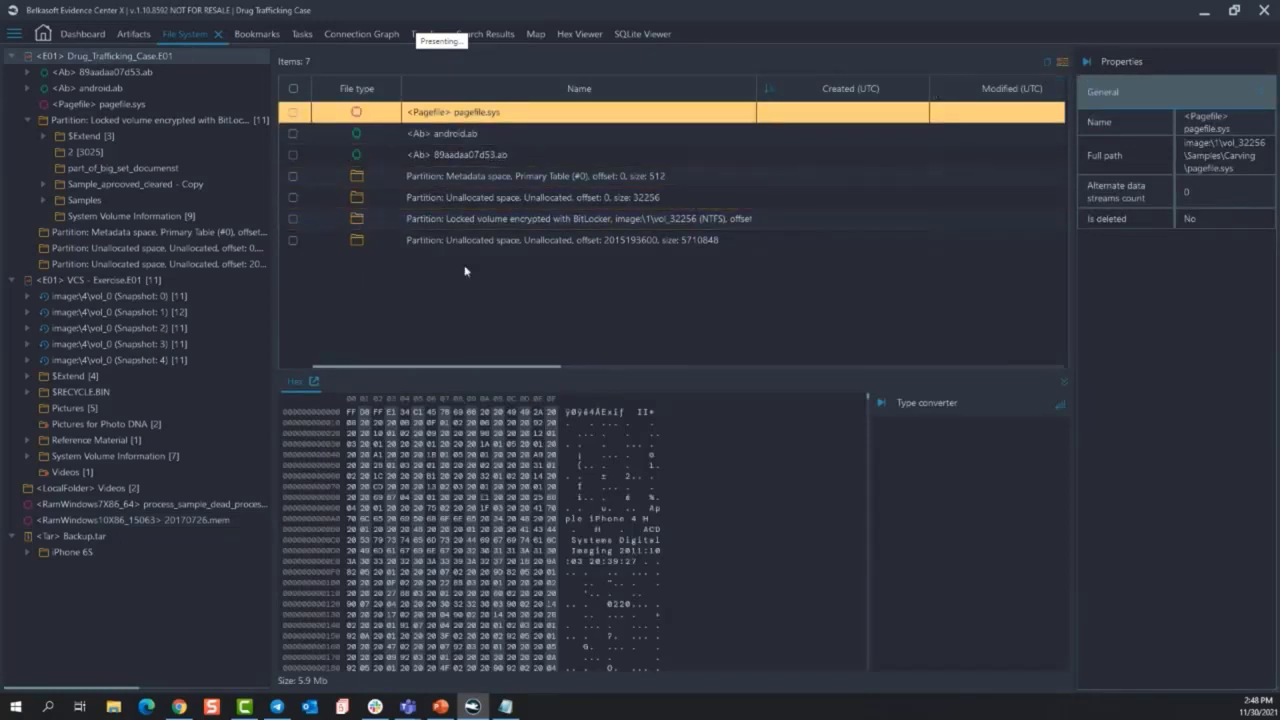
left_click(1048, 62)
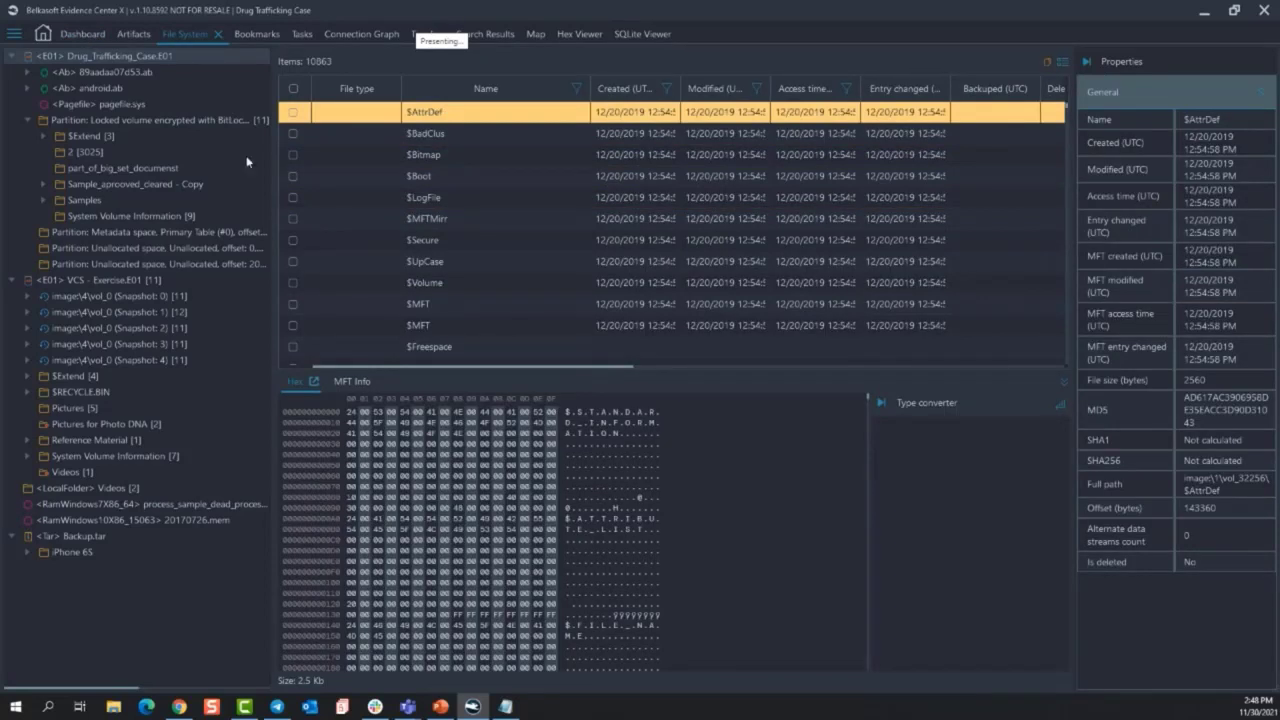
Review the task list, and open the magnify.exe execution event from the tall 2013 bar on the Timeline
left_click(295, 32)
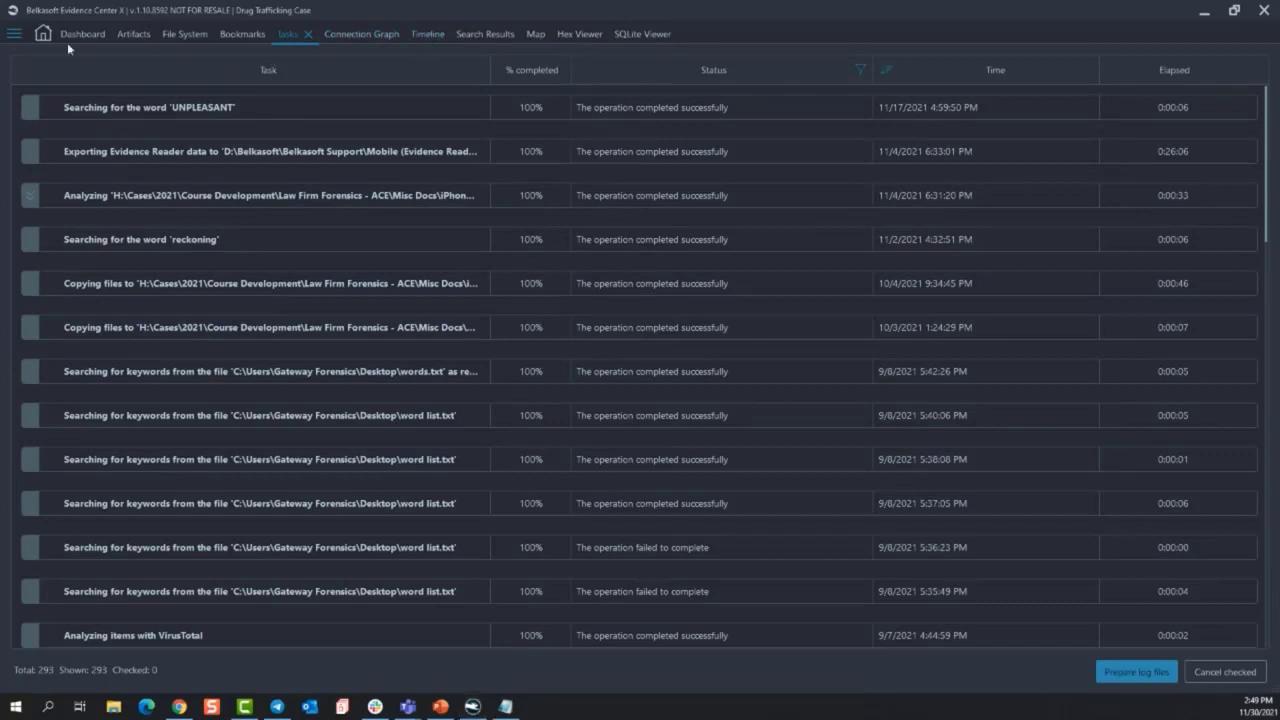
left_click(15, 36)
left_click(55, 287)
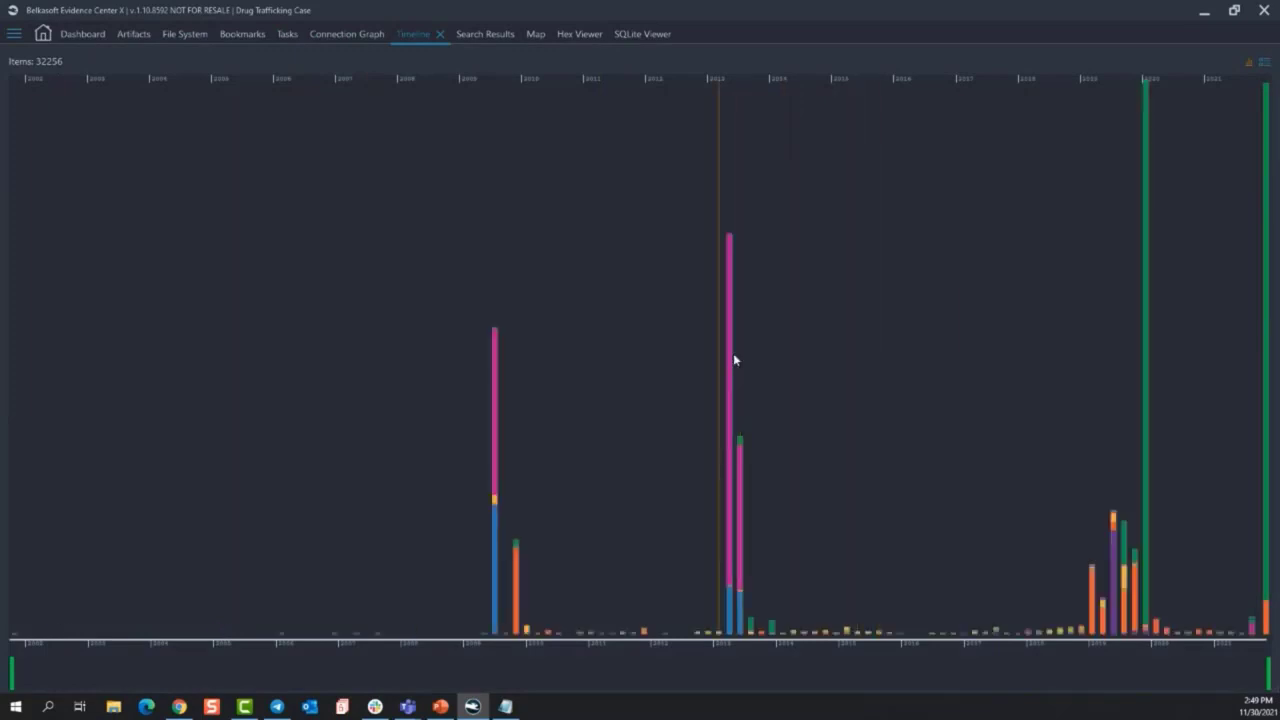
left_click(730, 358)
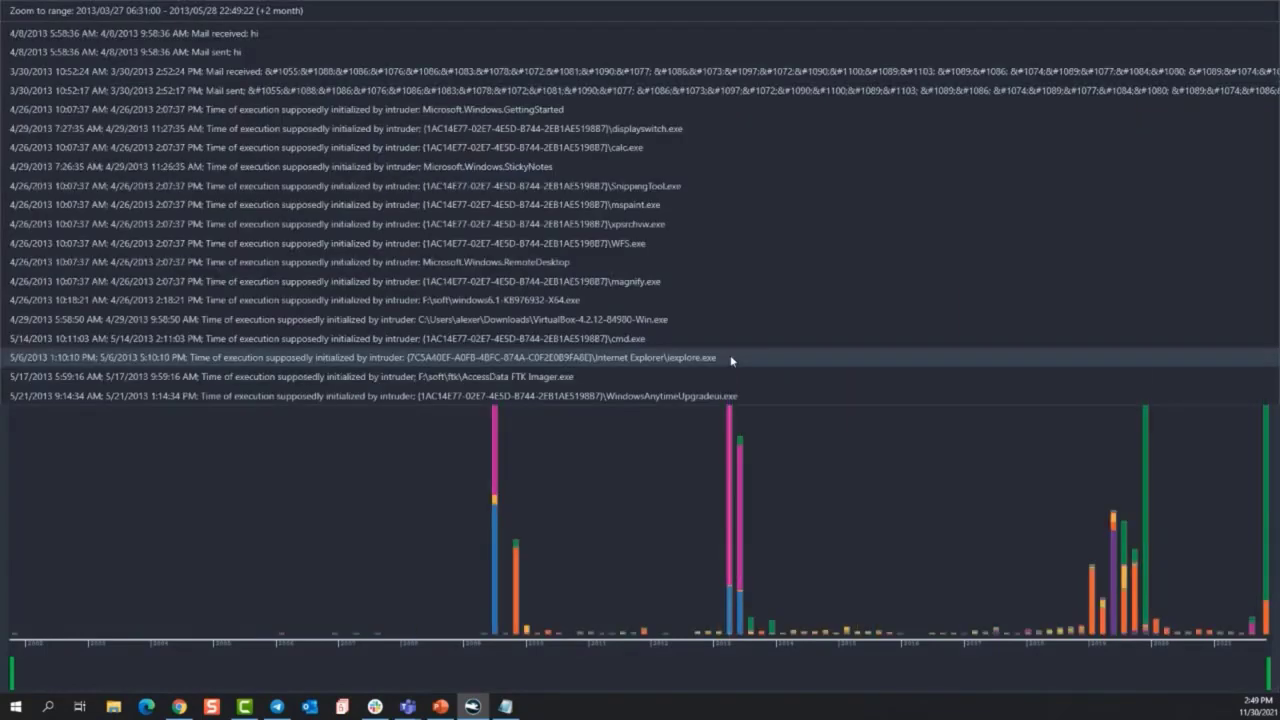
left_click(733, 285)
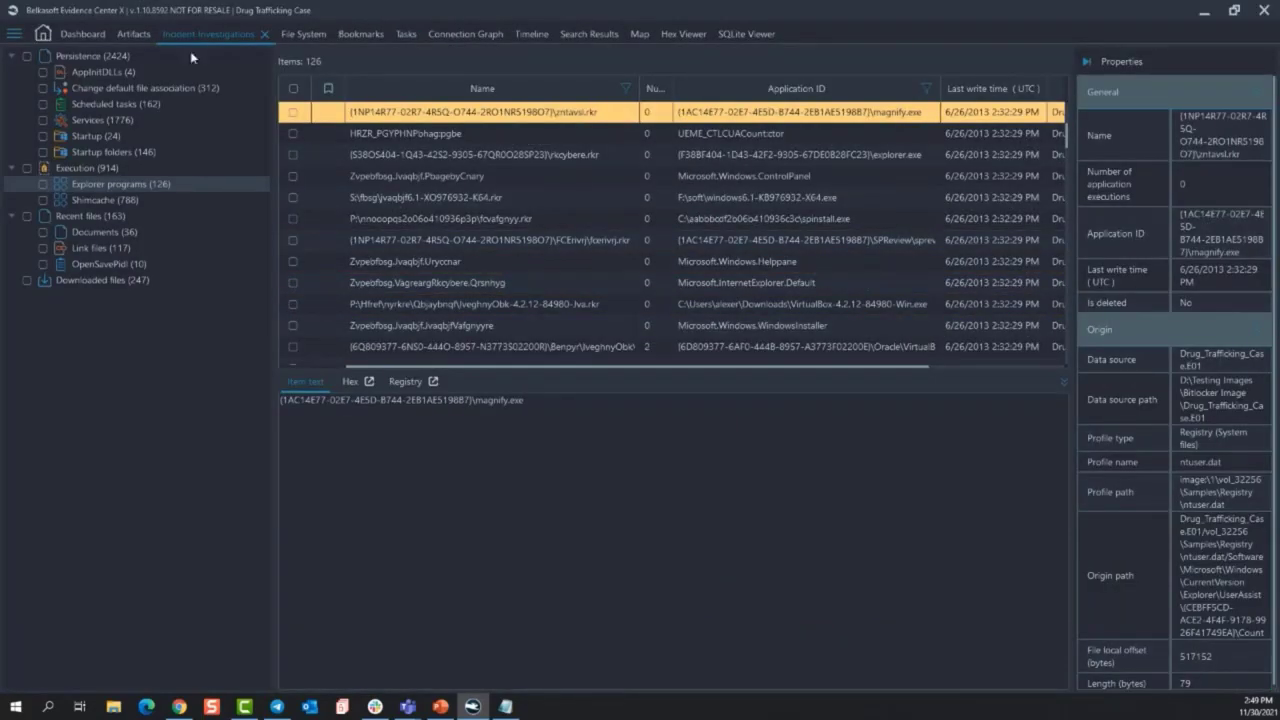
Show the Timeline as a table, and examine the text and origin properties of the message "Yes. I have seen all his films."
left_click(14, 33)
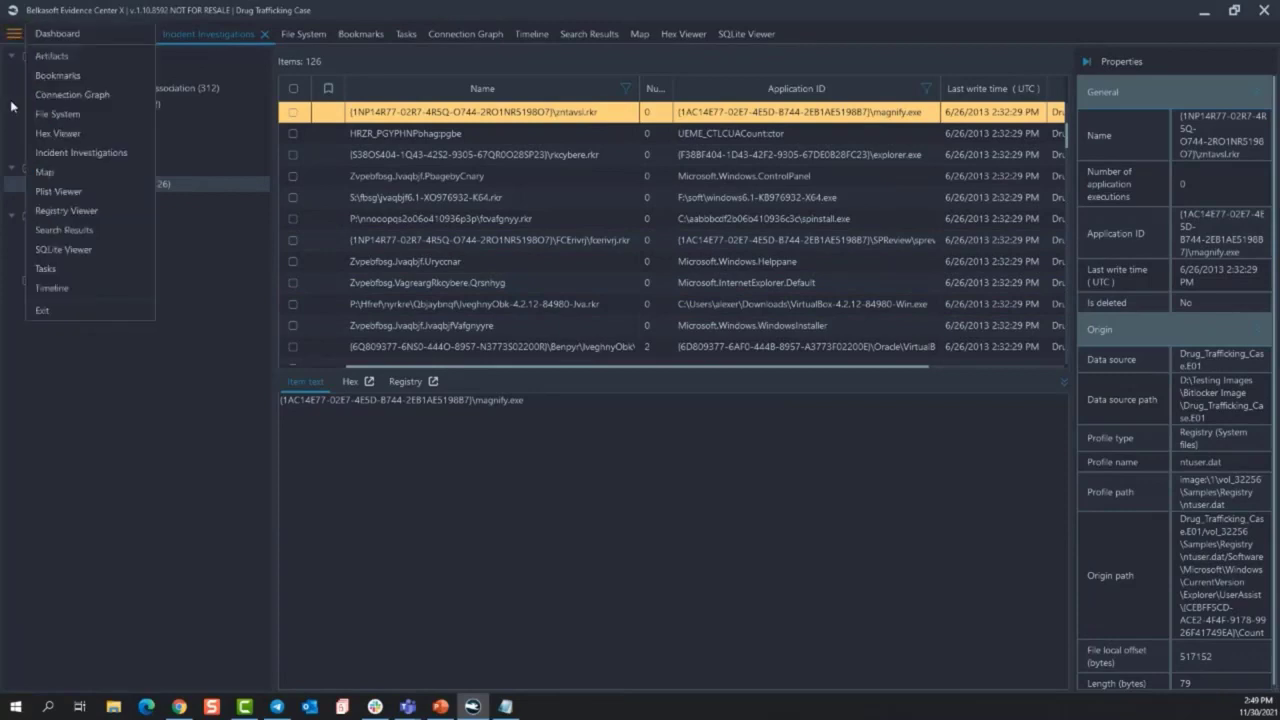
left_click(52, 288)
left_click(1266, 67)
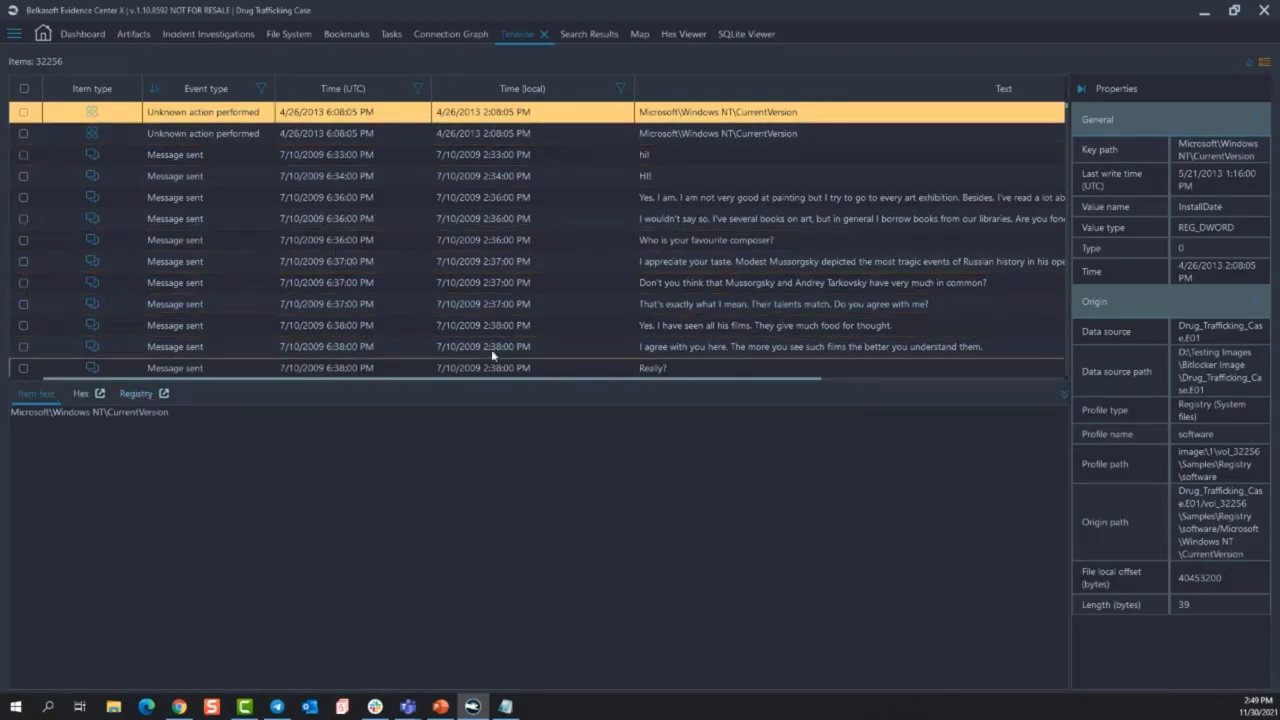
left_click(752, 324)
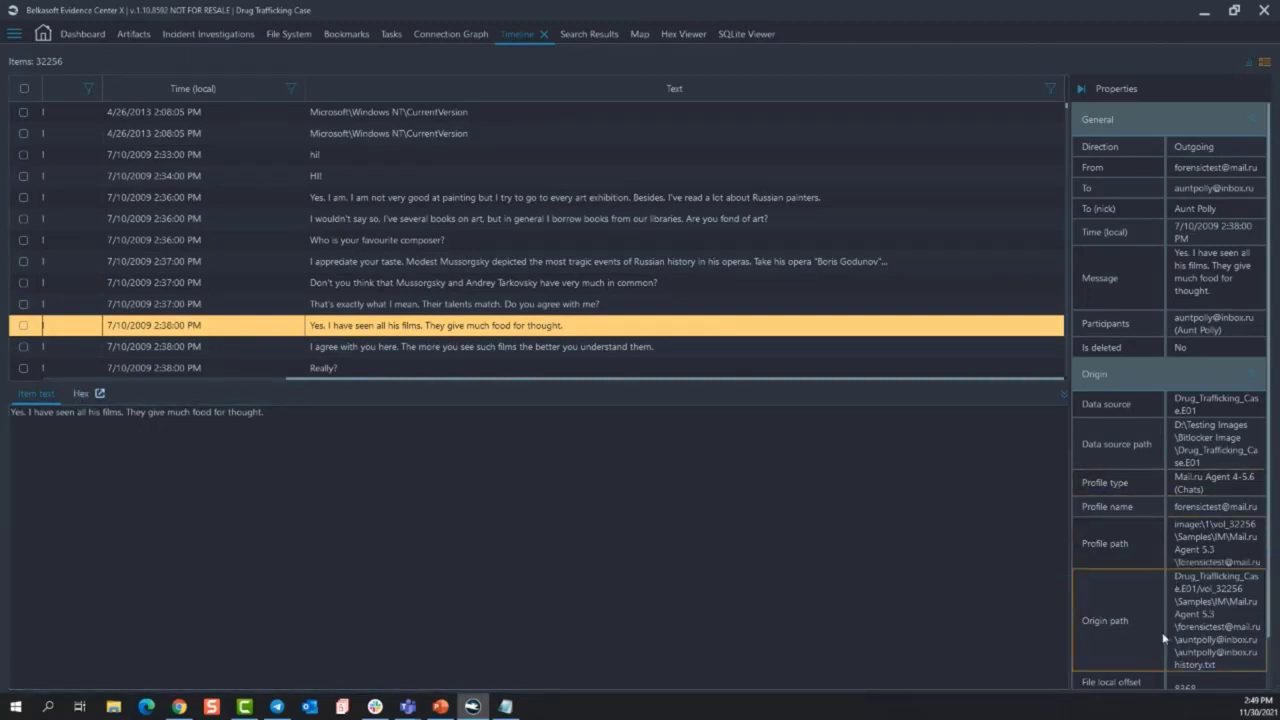
scroll(1165, 610, "down", 1)
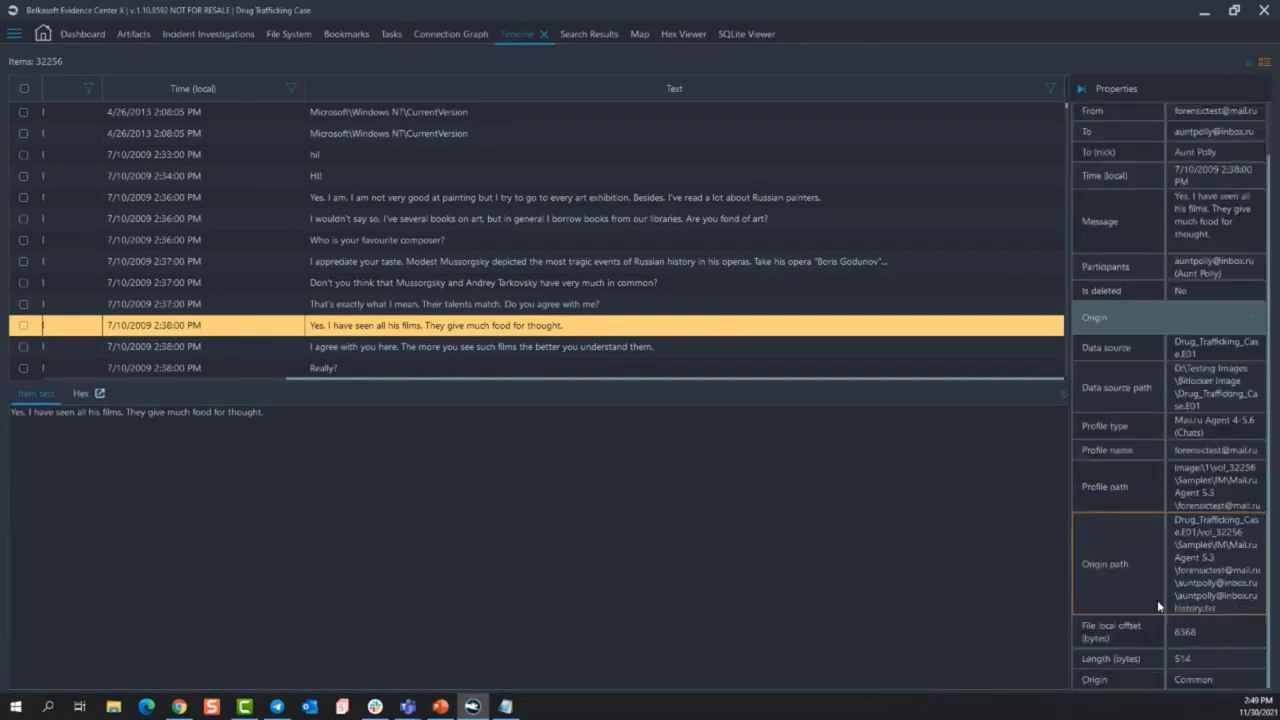
scroll(1156, 590, "up", 1)
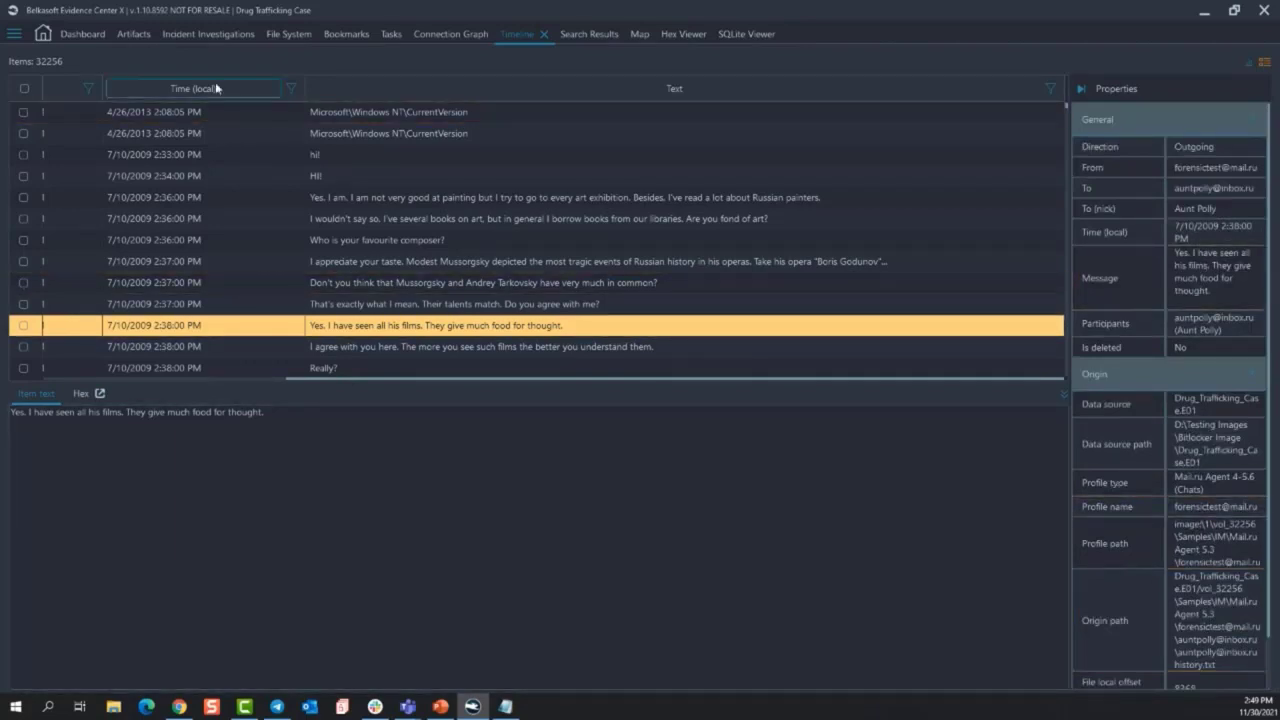
View the filter criteria for the Timeline's Text column without applying a filter
mouse_move(317, 383)
left_mouse_down()
mouse_move(131, 383)
mouse_move(317, 383)
left_mouse_up()
left_click(1050, 91)
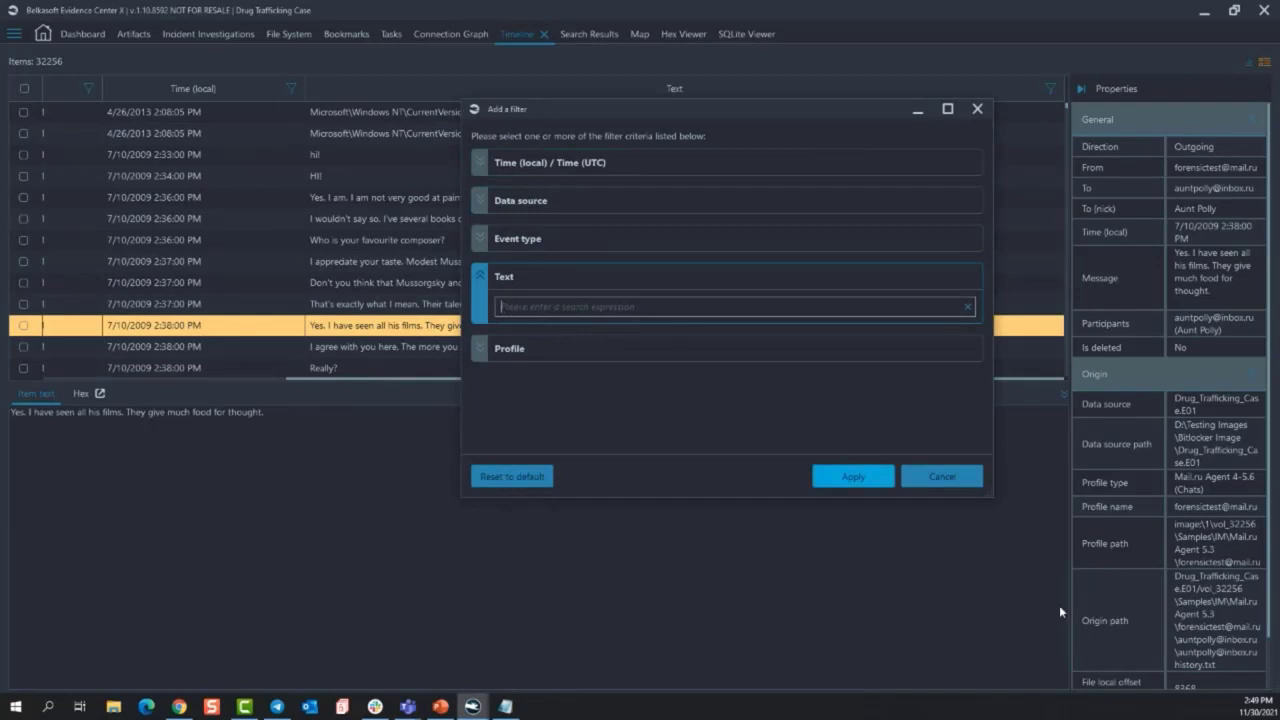
left_click(941, 477)
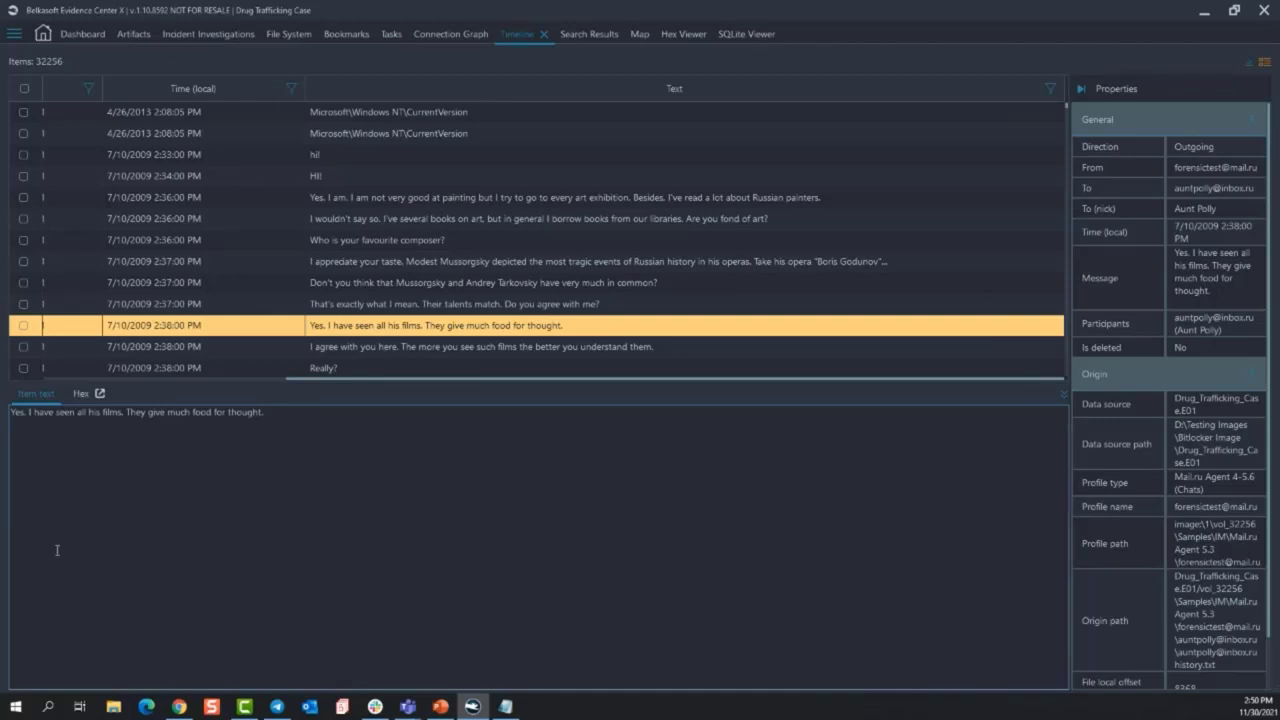
View the start page, and return to the case's Artifacts
left_click(42, 36)
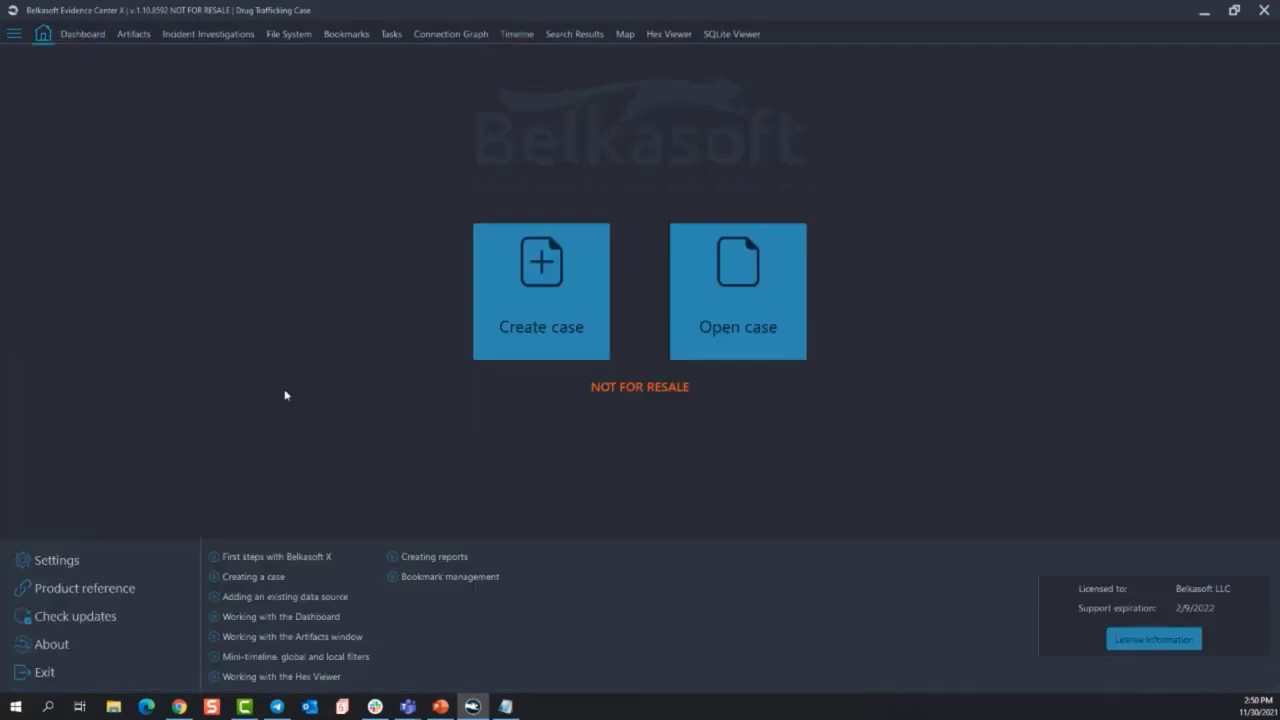
left_click(130, 34)
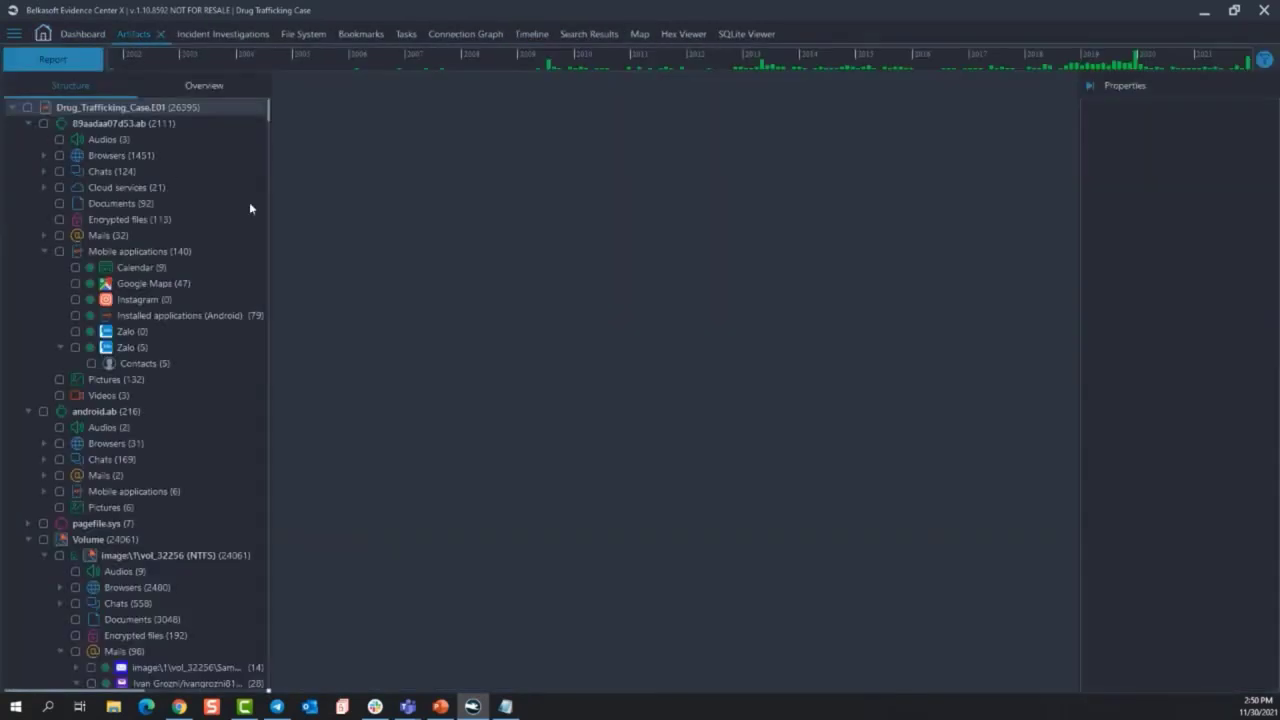